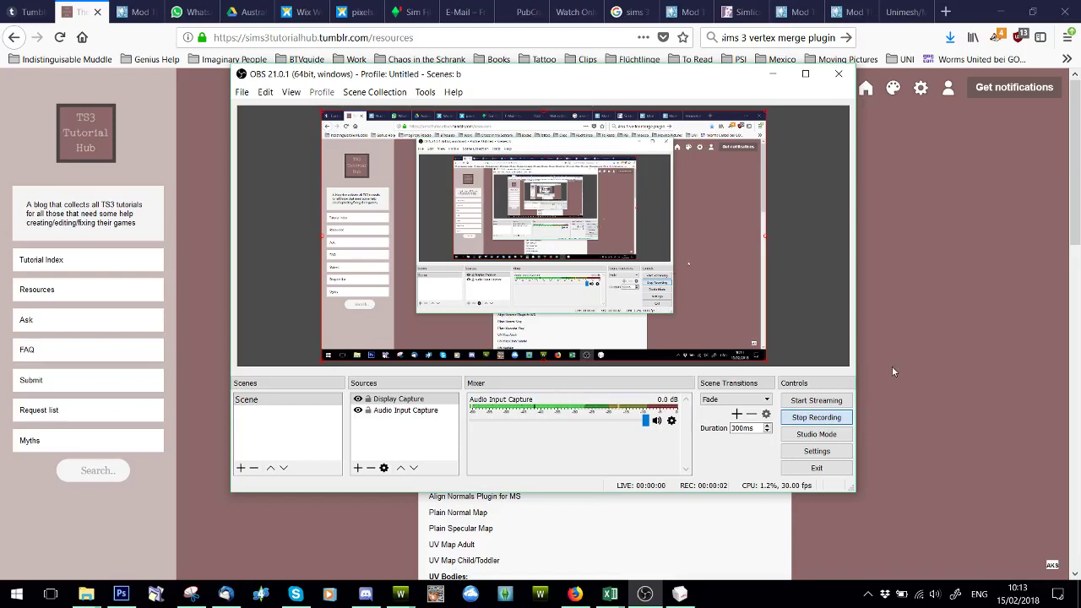
# - Review the Tutorial Hub resources page and the Mod The Sims GMDC plugin thread
pyautogui.click(893, 370)
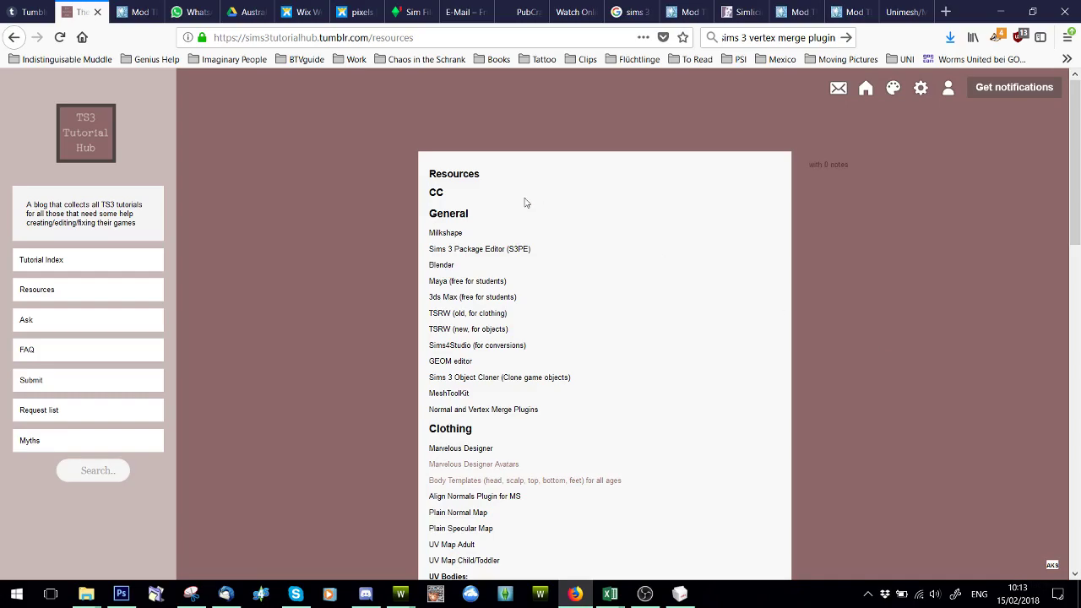
pyautogui.click(133, 13)
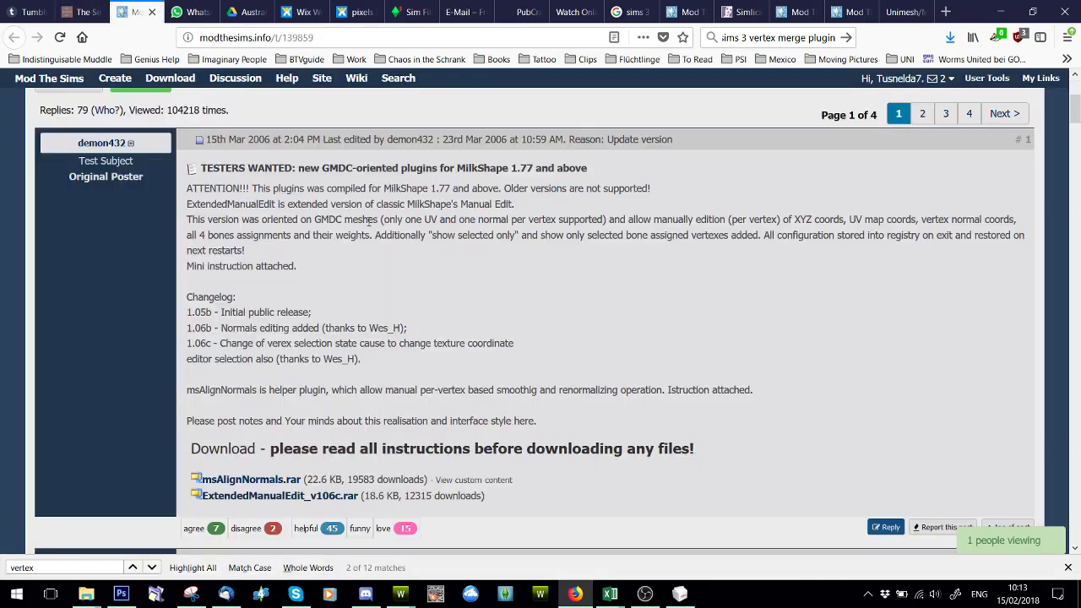
pyautogui.scroll(-5, 477, 283)
pyautogui.scroll(2, 465, 271)
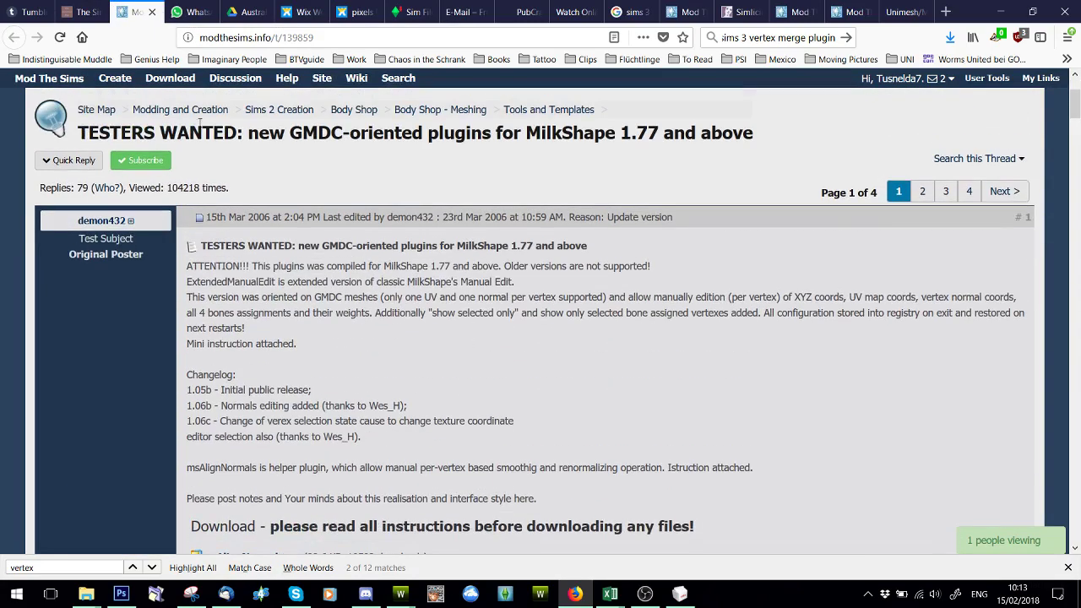
pyautogui.click(80, 12)
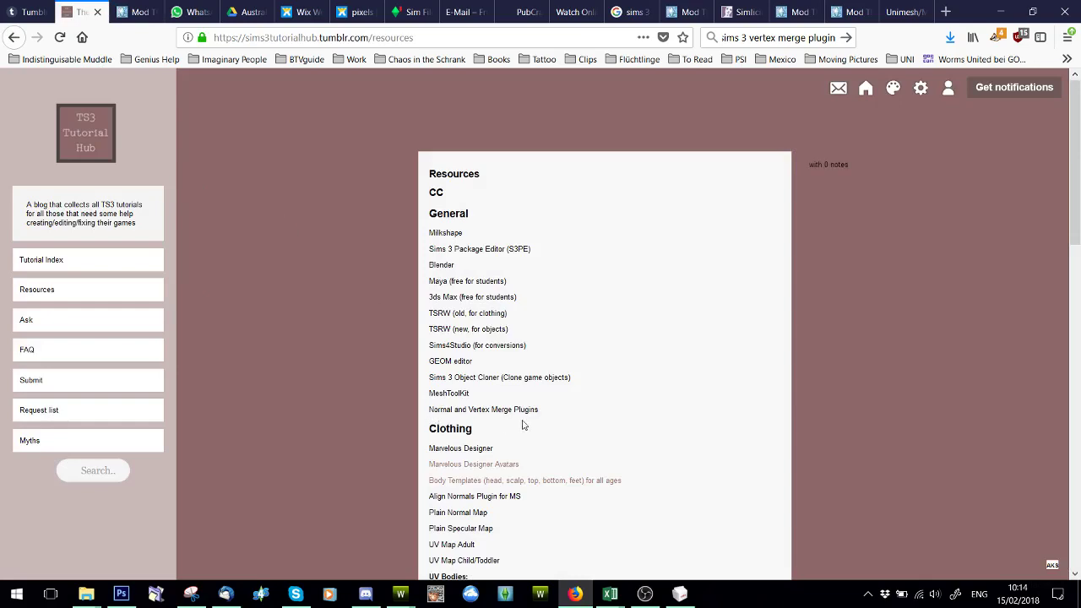
pyautogui.hotkey('ctrl', 'Tab')
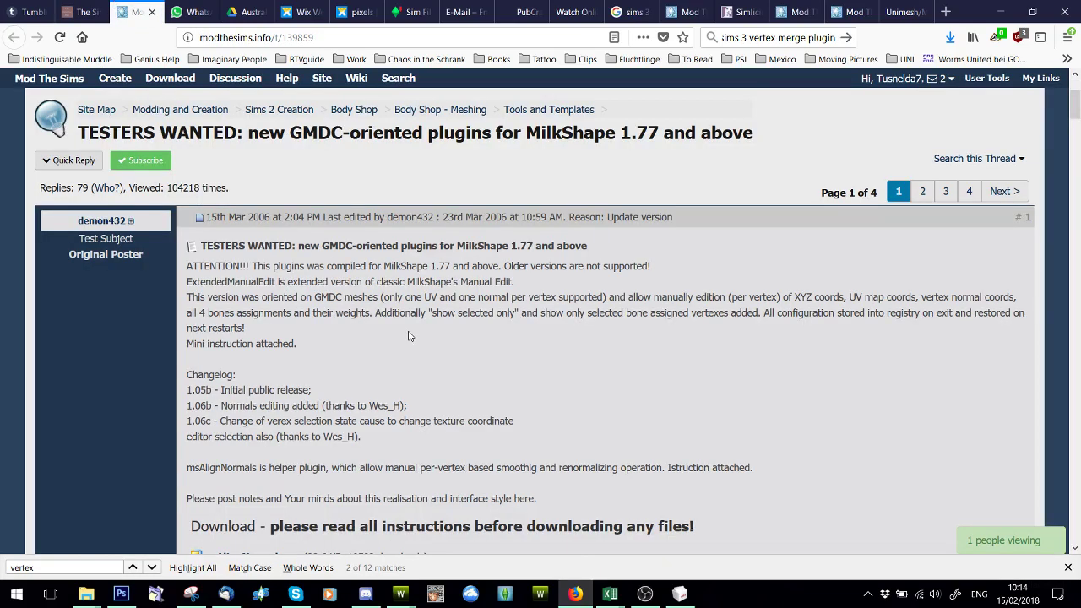
pyautogui.scroll(-3, 249, 338)
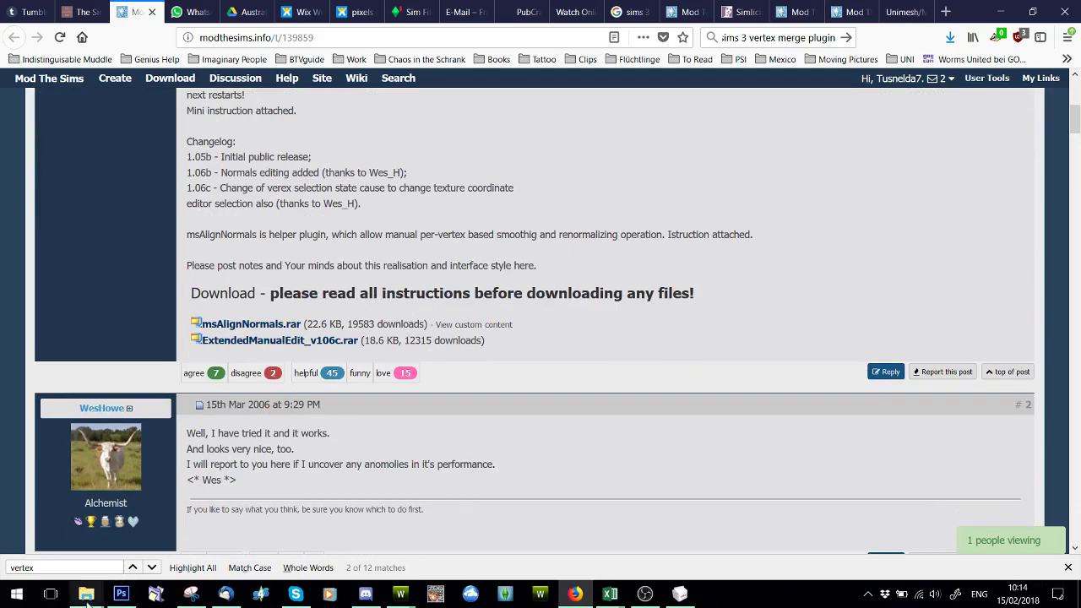
# - Browse the MilkShape 3D program folder, then bring the empty MilkShape 3D 1.8.5 workspace forward
pyautogui.moveTo(86, 594)
pyautogui.click(337, 576)
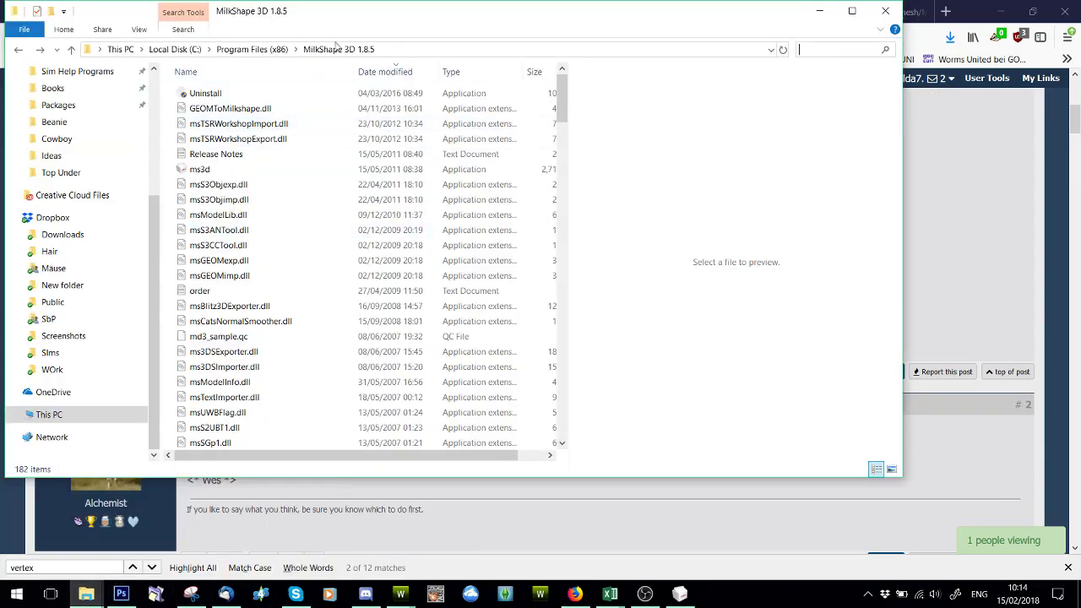
pyautogui.scroll(-2, 388, 278)
pyautogui.scroll(2, 388, 293)
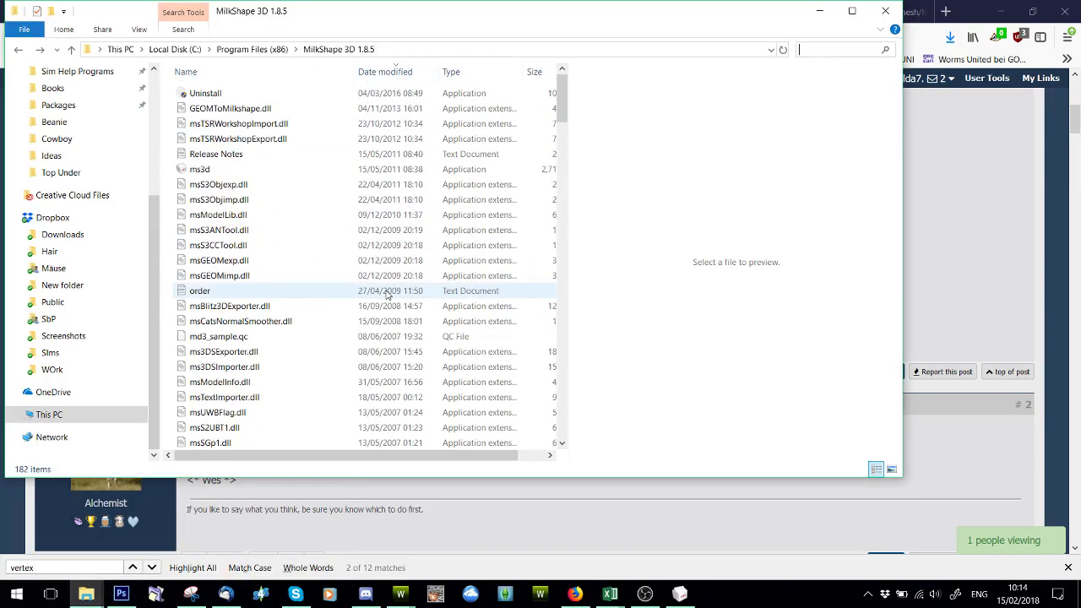
pyautogui.scroll(-3, 388, 293)
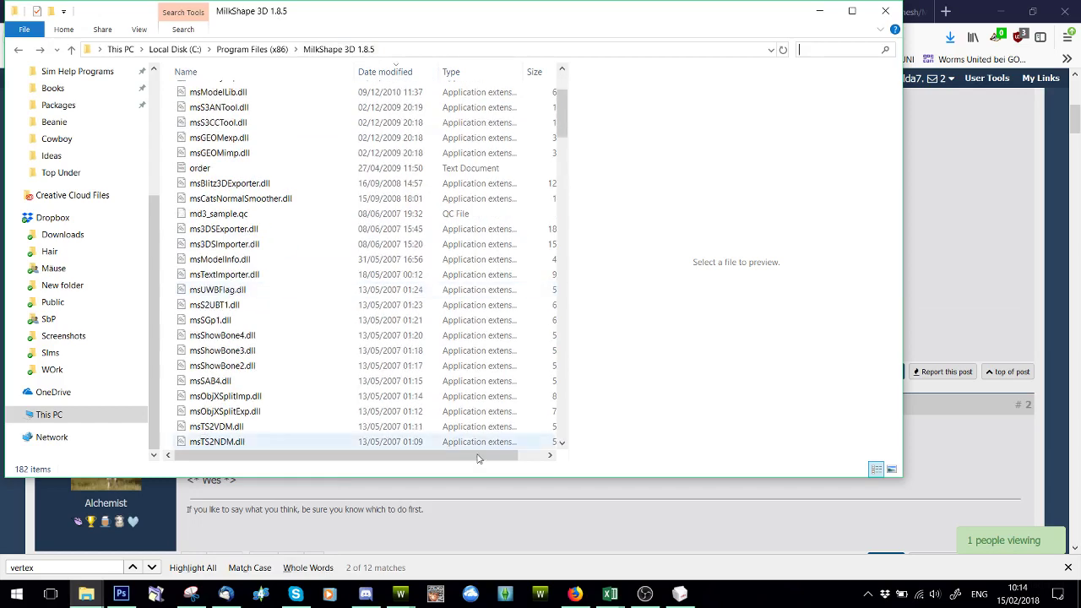
pyautogui.click(679, 593)
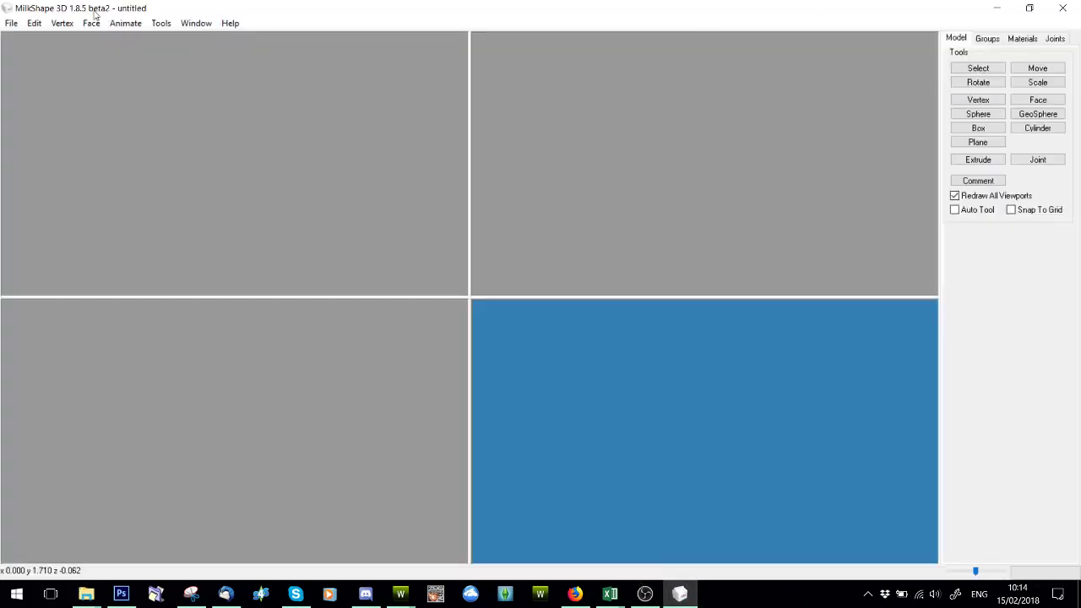
pyautogui.click(61, 24)
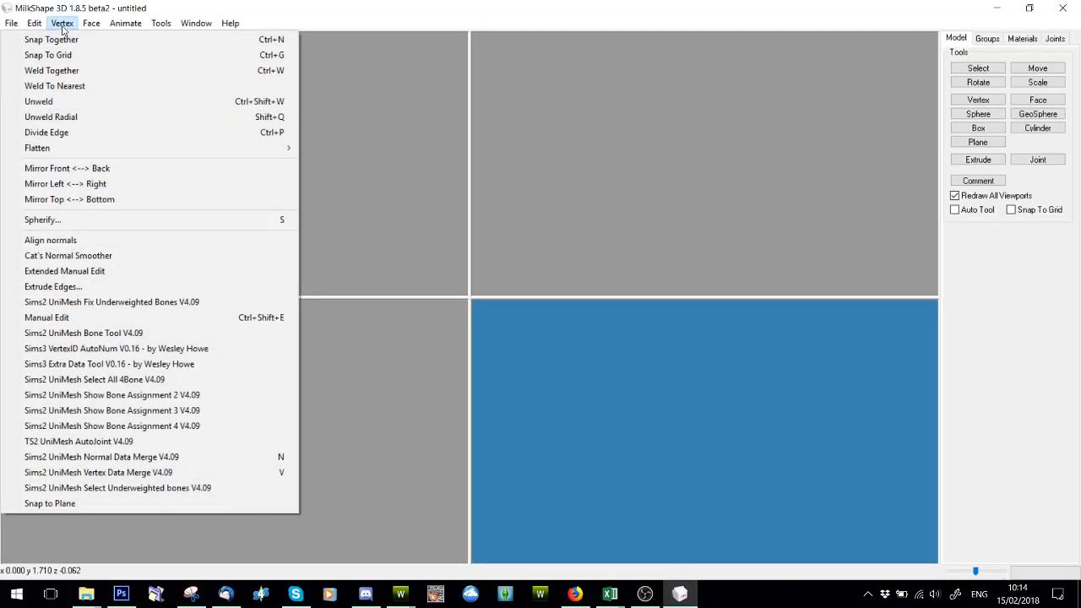
pyautogui.moveTo(162, 26)
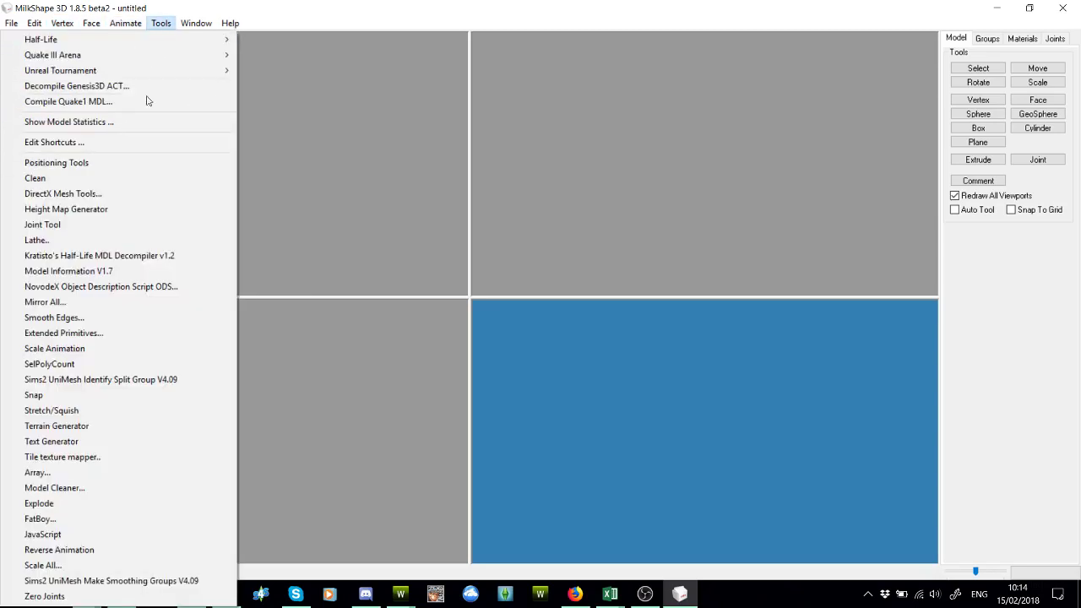
pyautogui.click(126, 141)
pyautogui.scroll(-6, 162, 136)
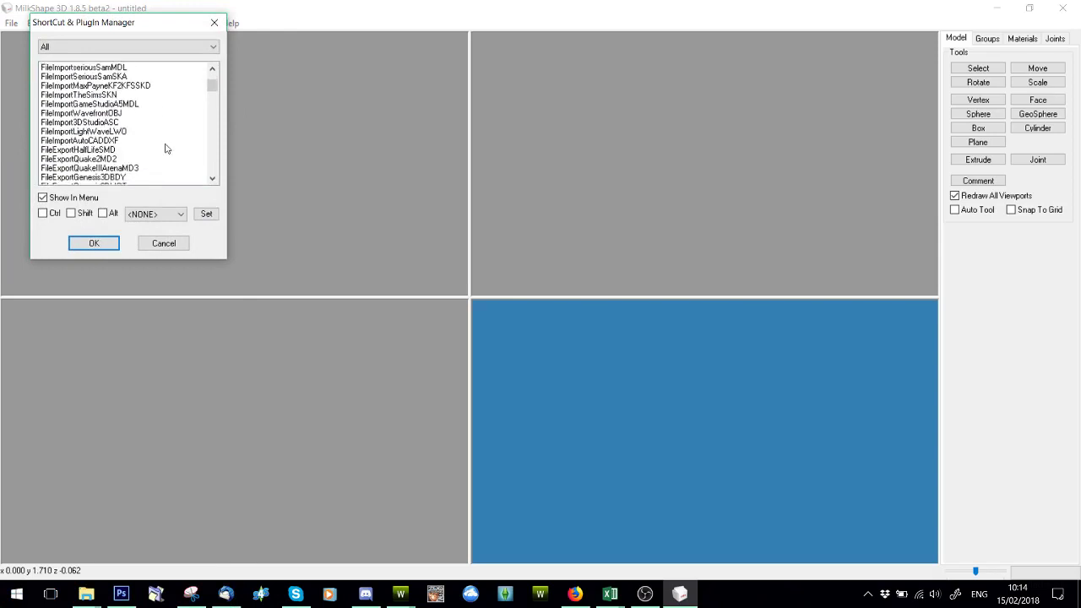
pyautogui.scroll(-10, 169, 148)
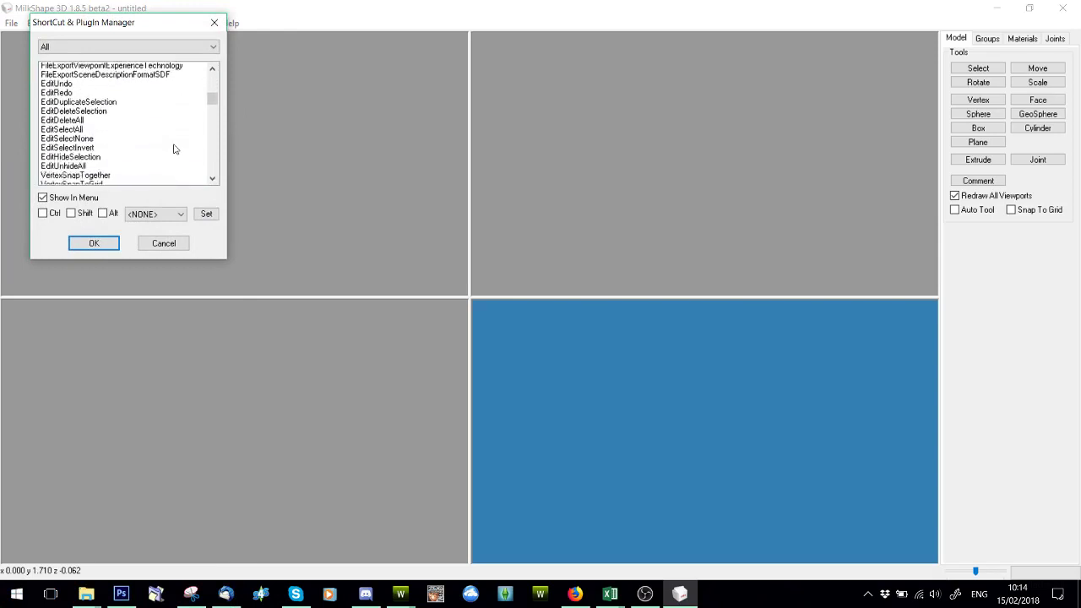
pyautogui.scroll(-10, 174, 149)
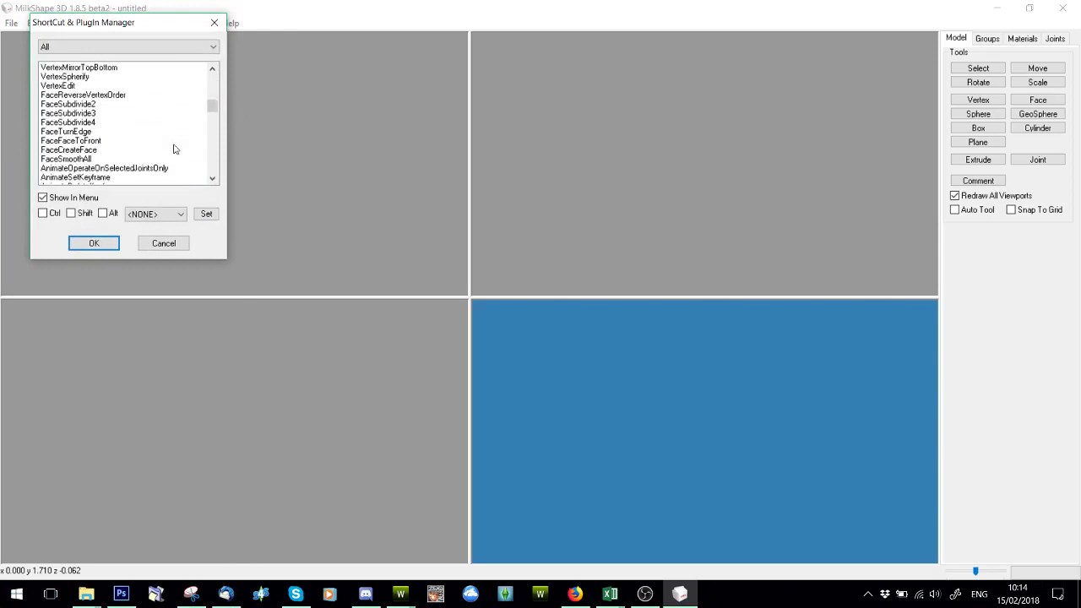
pyautogui.scroll(-10, 174, 148)
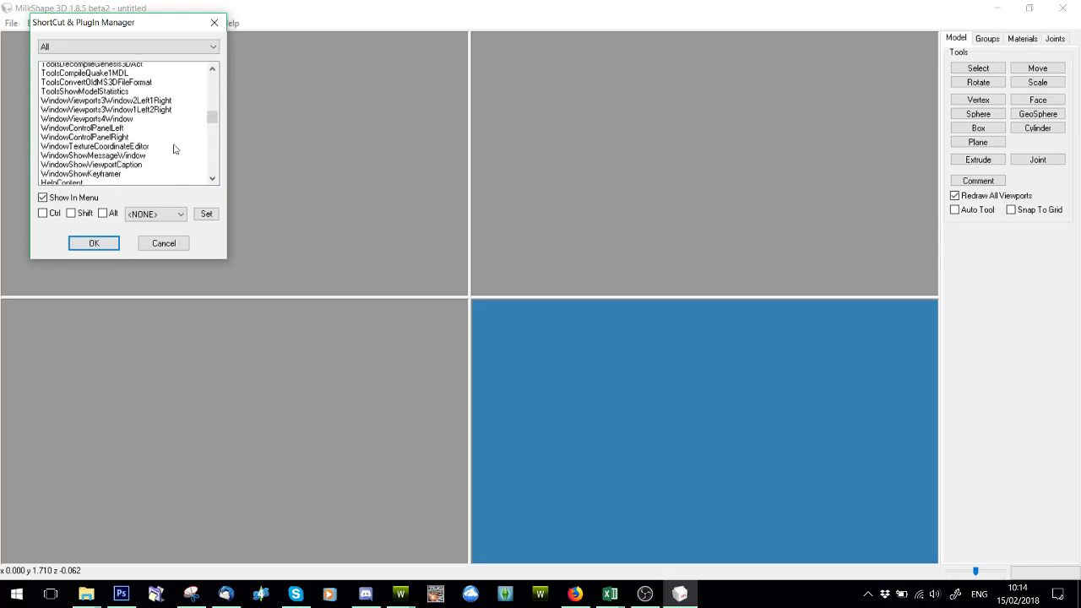
pyautogui.scroll(-10, 174, 149)
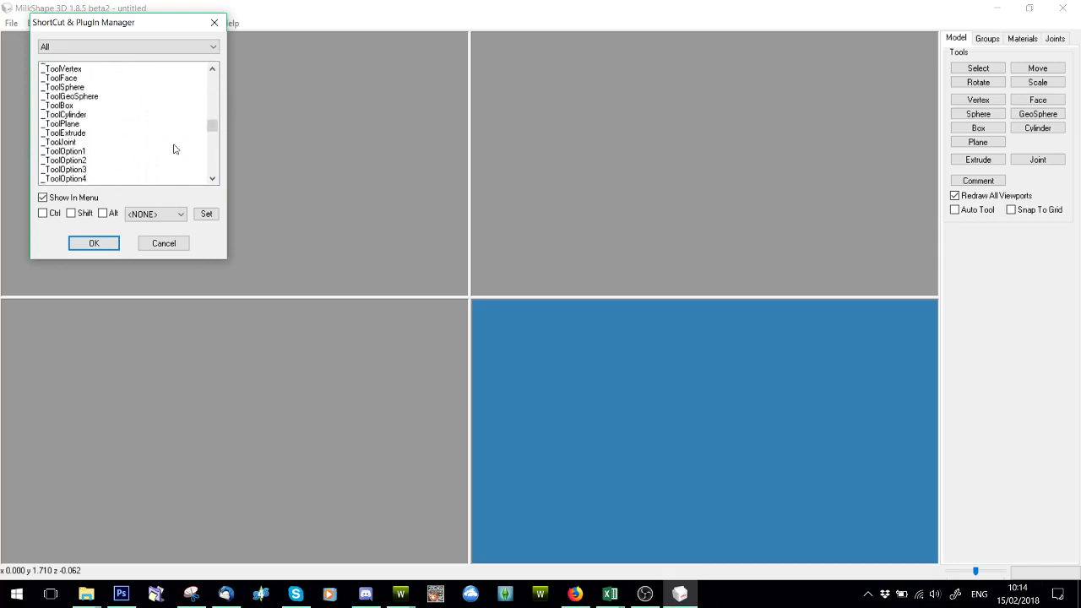
pyautogui.scroll(-4, 174, 149)
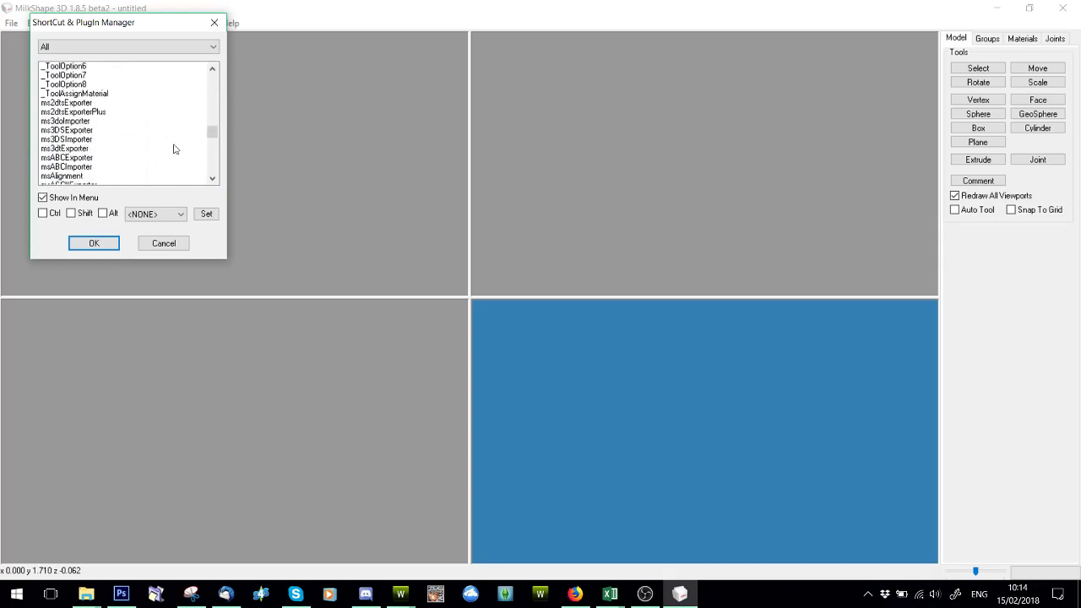
pyautogui.scroll(-4, 174, 148)
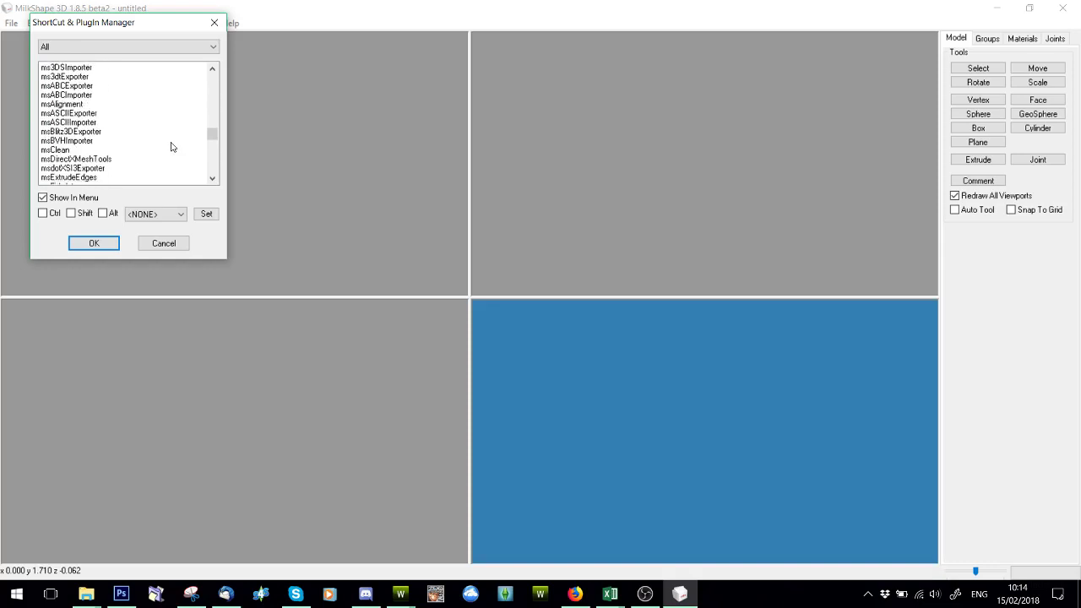
pyautogui.scroll(-4, 171, 147)
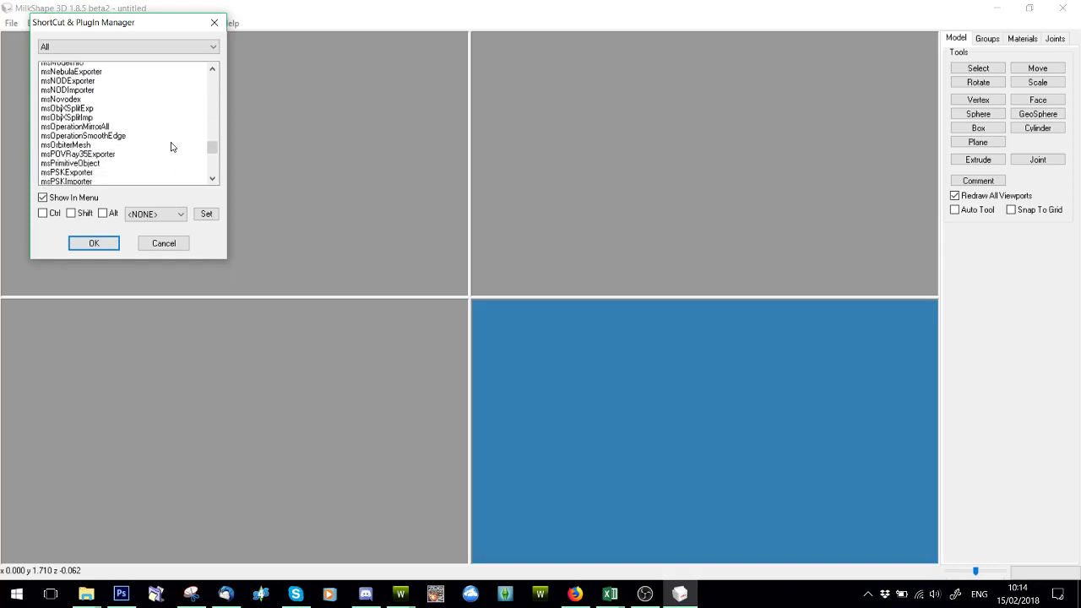
pyautogui.scroll(-5, 174, 146)
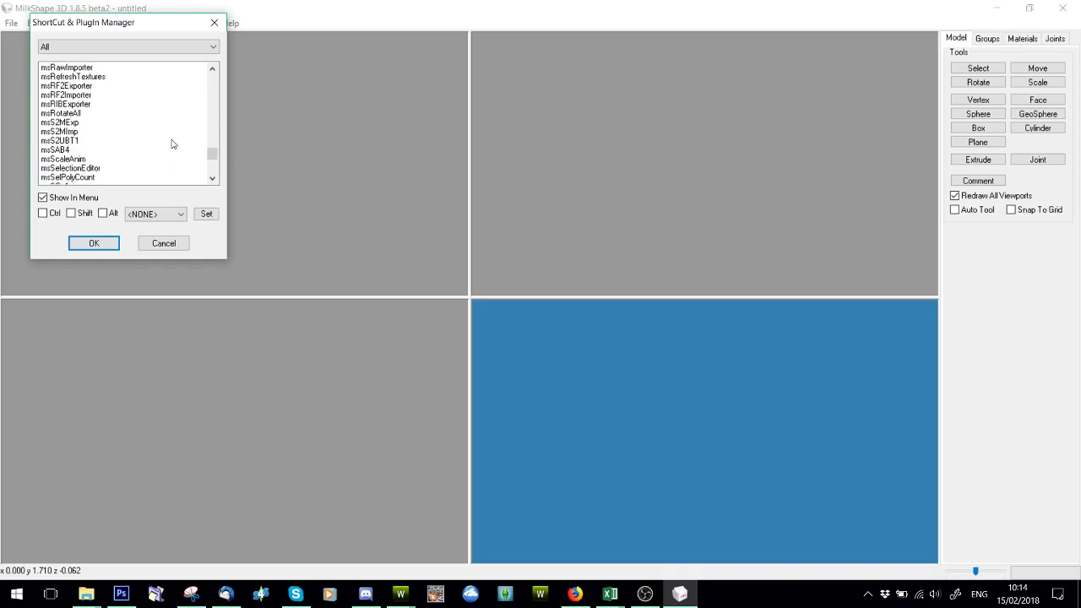
pyautogui.click(209, 165)
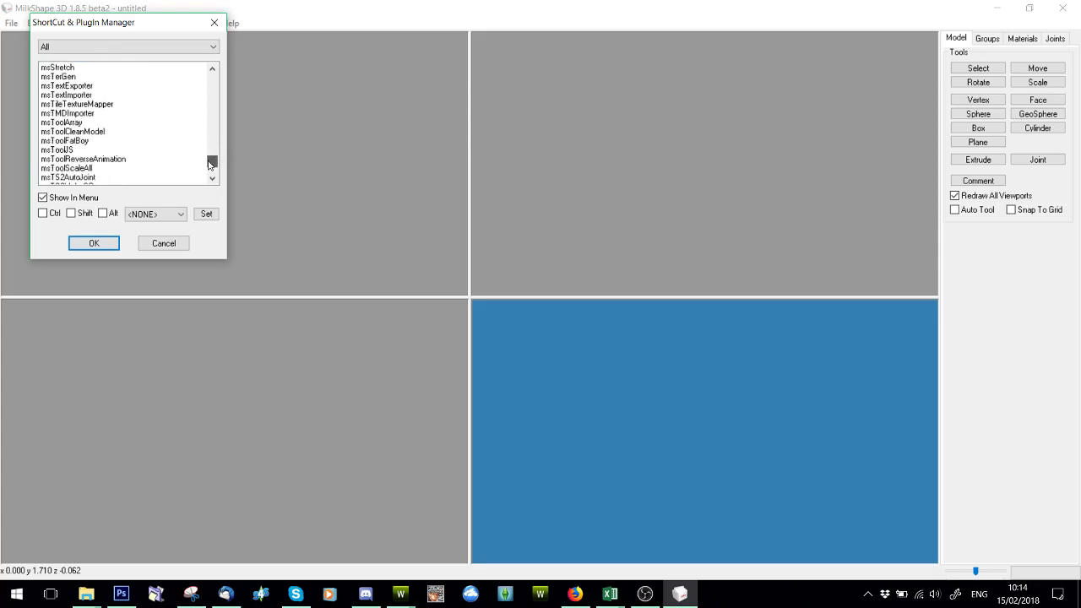
pyautogui.moveTo(210, 164); pyautogui.dragTo(209, 169)
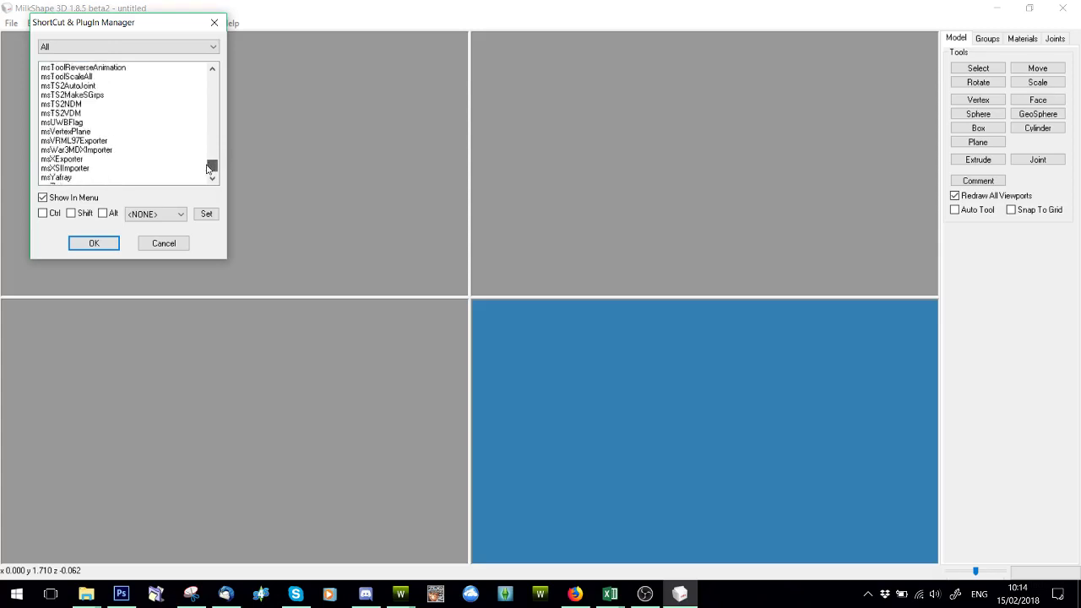
pyautogui.click(77, 105)
pyautogui.scroll(1, 136, 146)
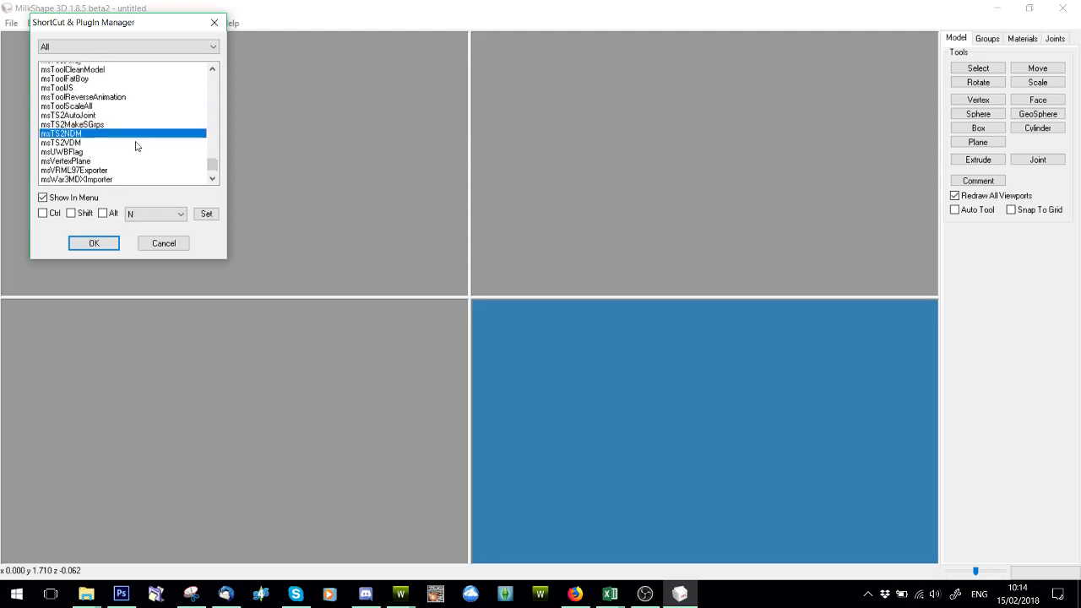
pyautogui.scroll(2, 136, 146)
pyautogui.scroll(-2, 136, 146)
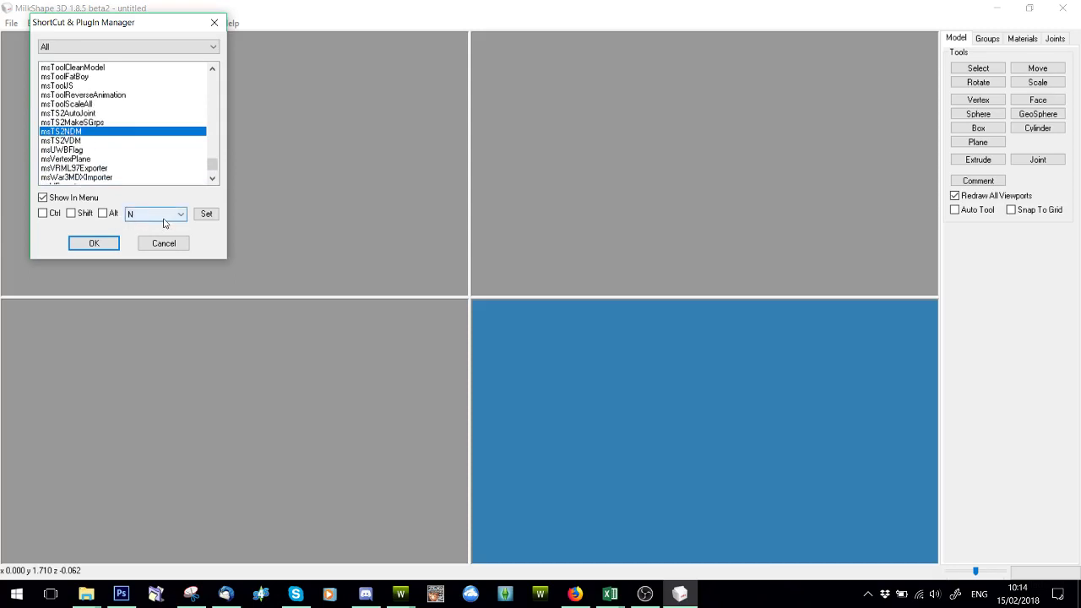
pyautogui.click(56, 140)
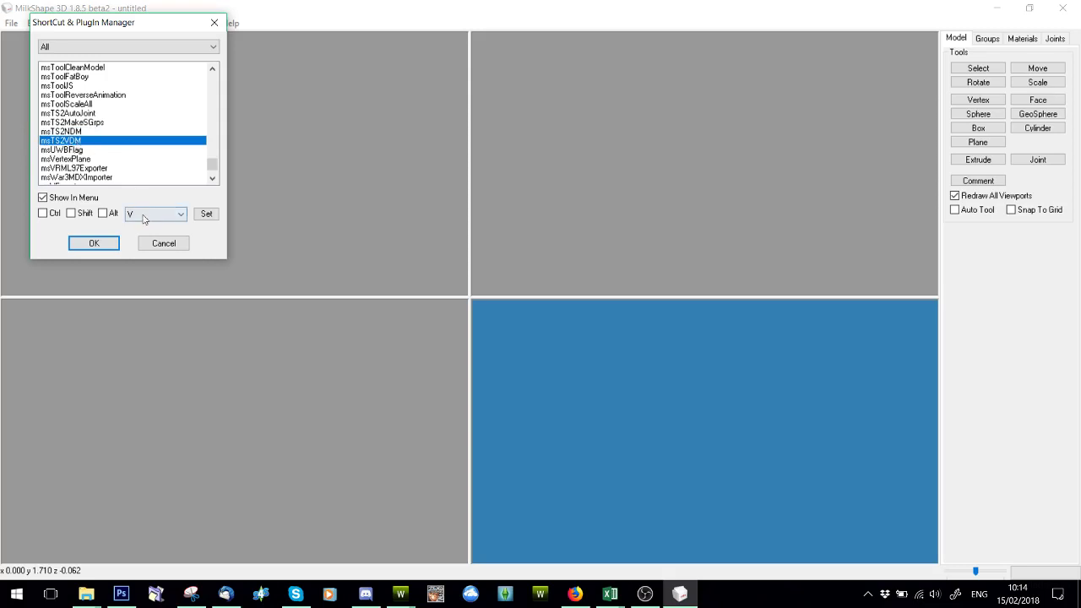
pyautogui.click(215, 22)
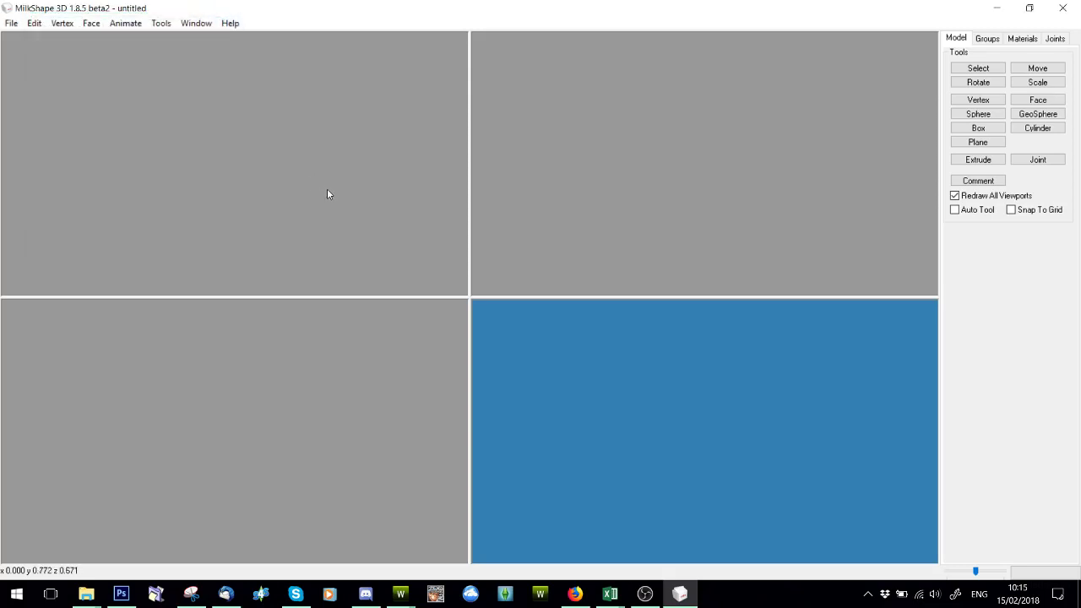
# - Bring up the legs capture in Snipping Tool and draw a red line across the left ankle
pyautogui.click(401, 594)
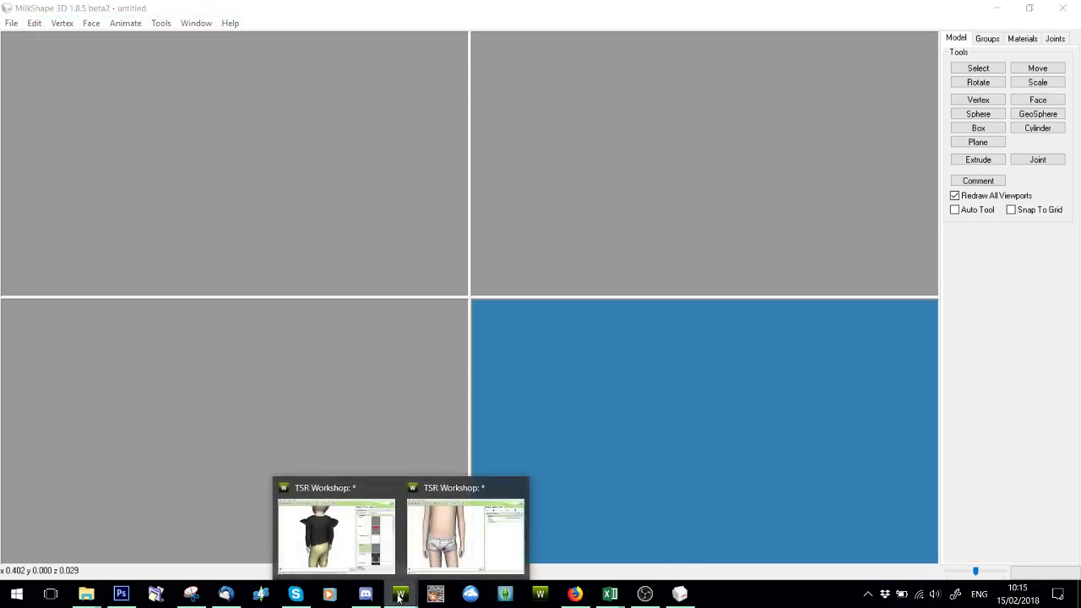
pyautogui.click(189, 596)
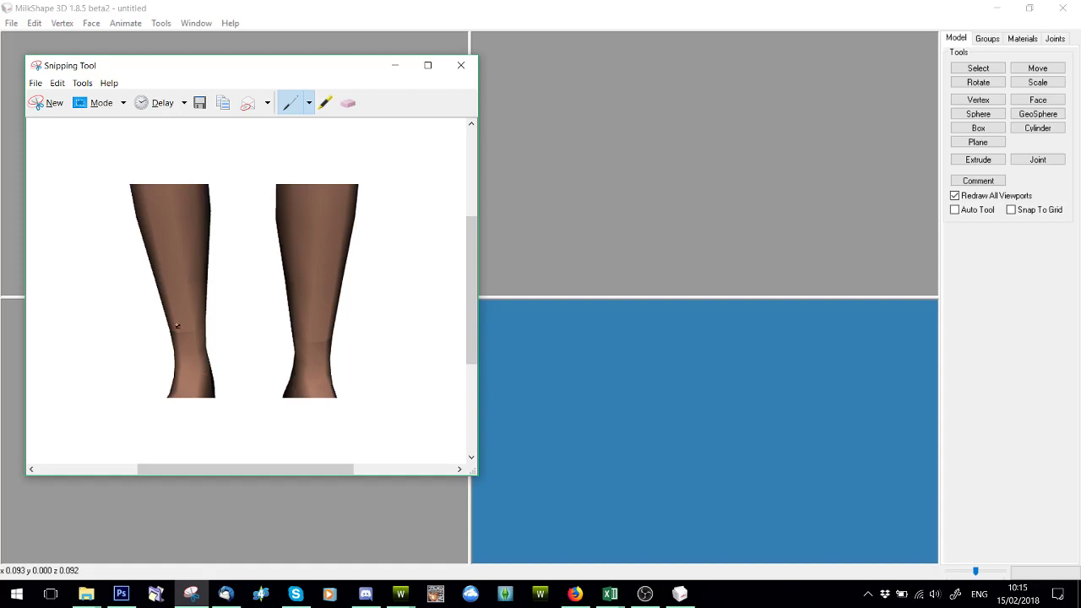
pyautogui.moveTo(175, 331); pyautogui.dragTo(194, 330)
# - Bring the child shorts project forward and orbit it to view the waistband from side, back and front
pyautogui.click(401, 594)
pyautogui.click(446, 564)
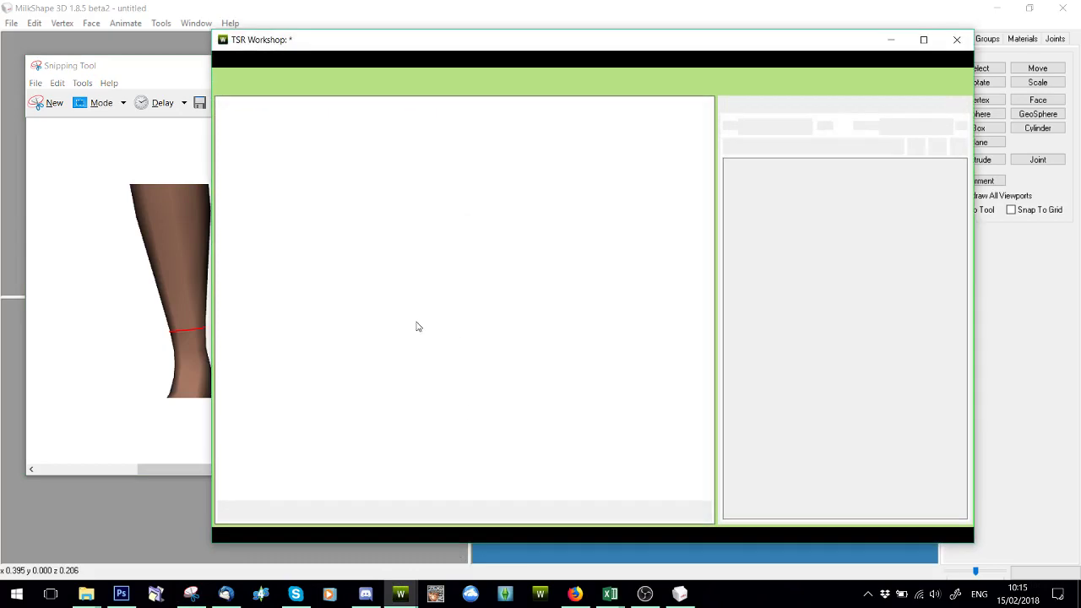
pyautogui.scroll(5, 440, 326)
pyautogui.scroll(-5, 442, 275)
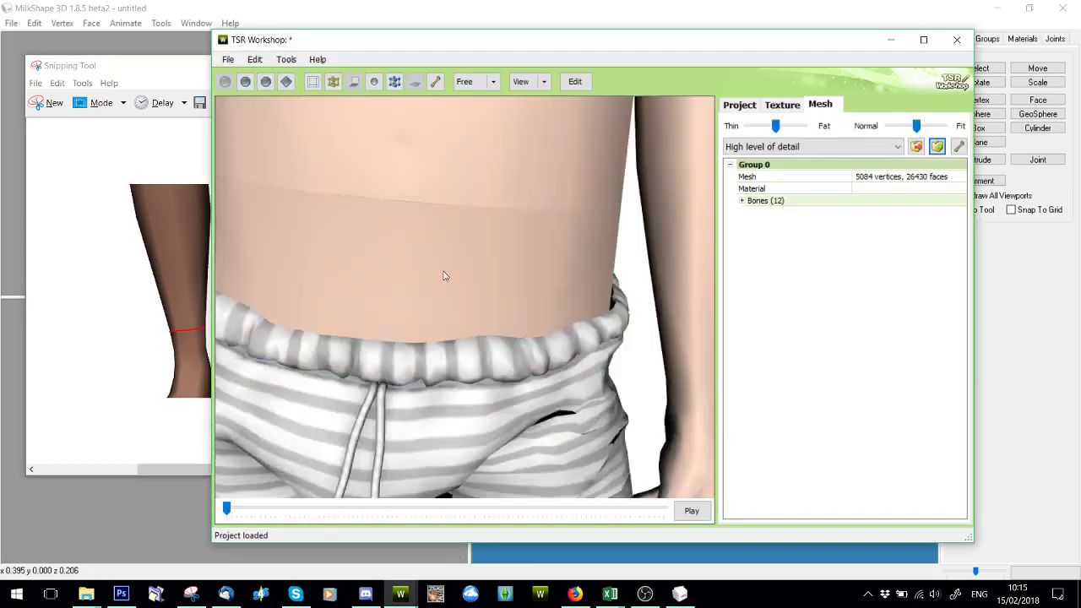
pyautogui.moveTo(434, 248)
pyautogui.mouseDown()
pyautogui.moveTo(447, 273)
pyautogui.moveTo(481, 275)
pyautogui.moveTo(361, 273)
pyautogui.moveTo(419, 272)
pyautogui.moveTo(420, 236)
pyautogui.mouseUp()
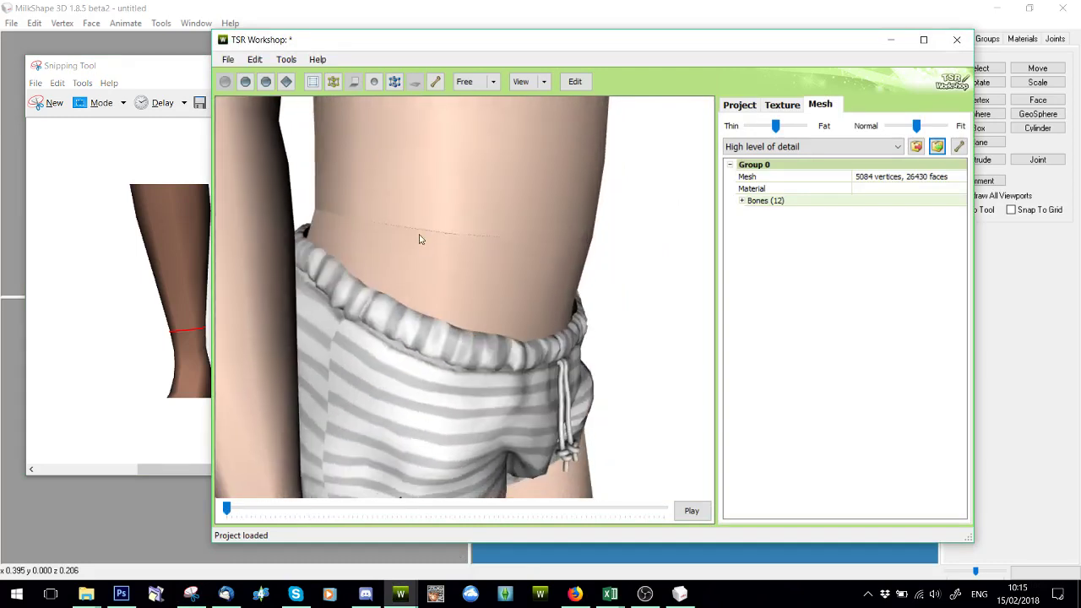
pyautogui.moveTo(377, 266); pyautogui.dragTo(548, 242)
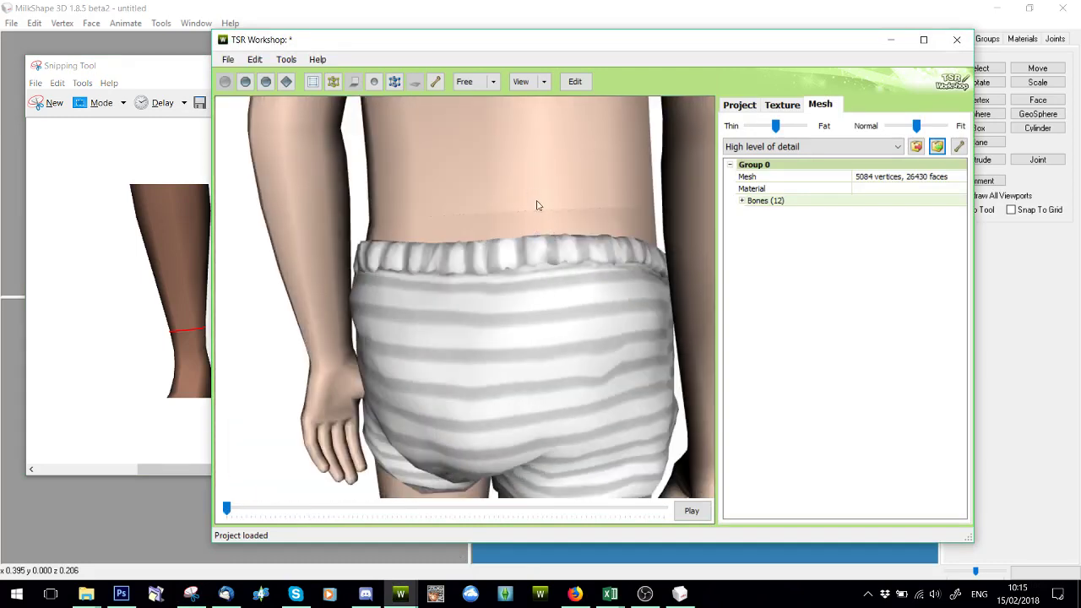
pyautogui.moveTo(577, 285); pyautogui.dragTo(221, 238)
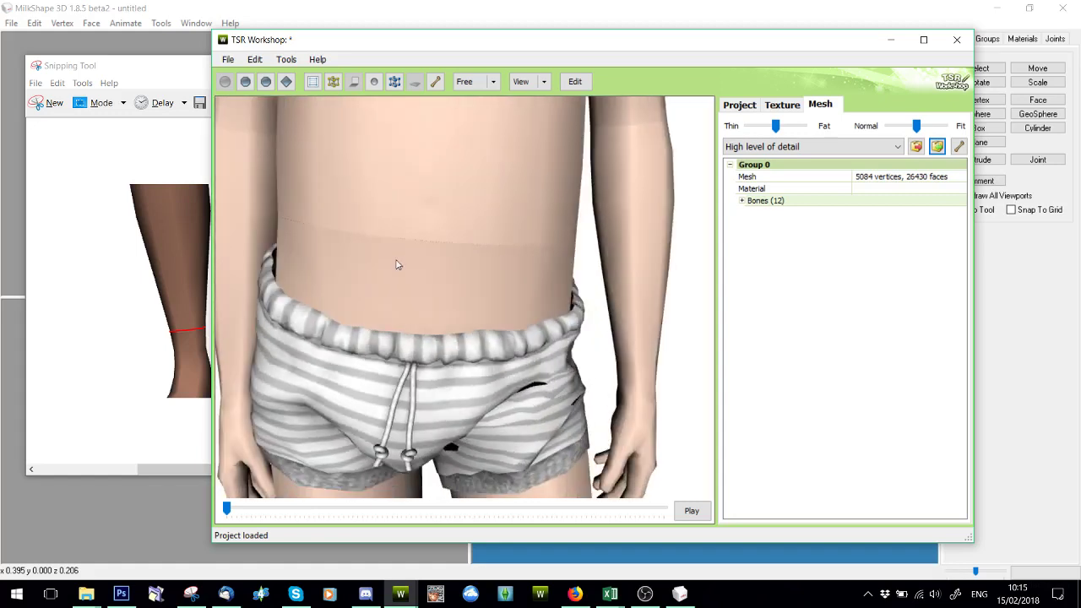
pyautogui.scroll(-3, 451, 276)
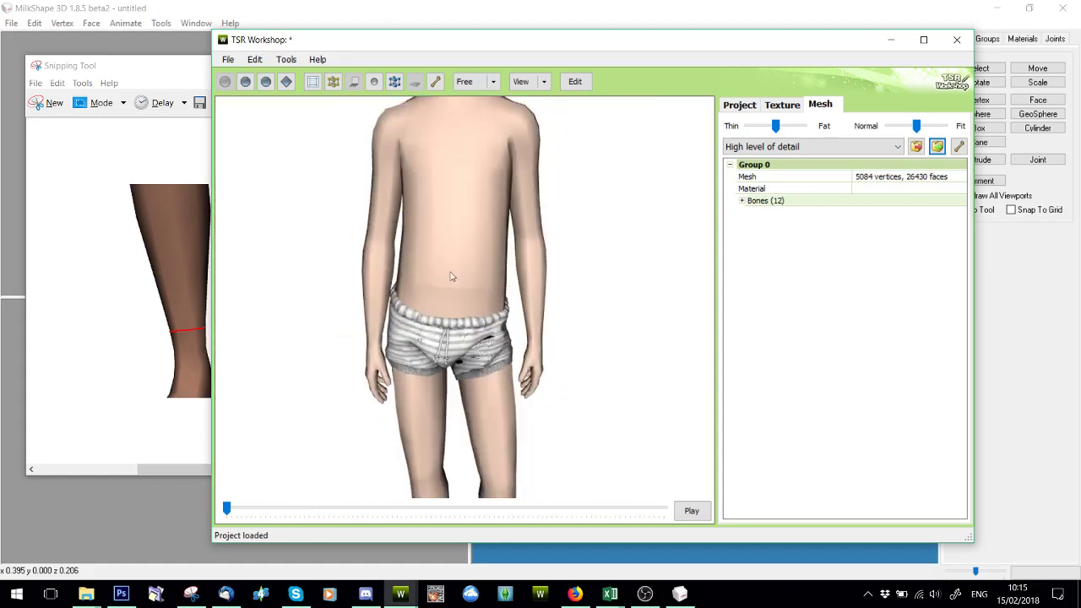
pyautogui.click(400, 594)
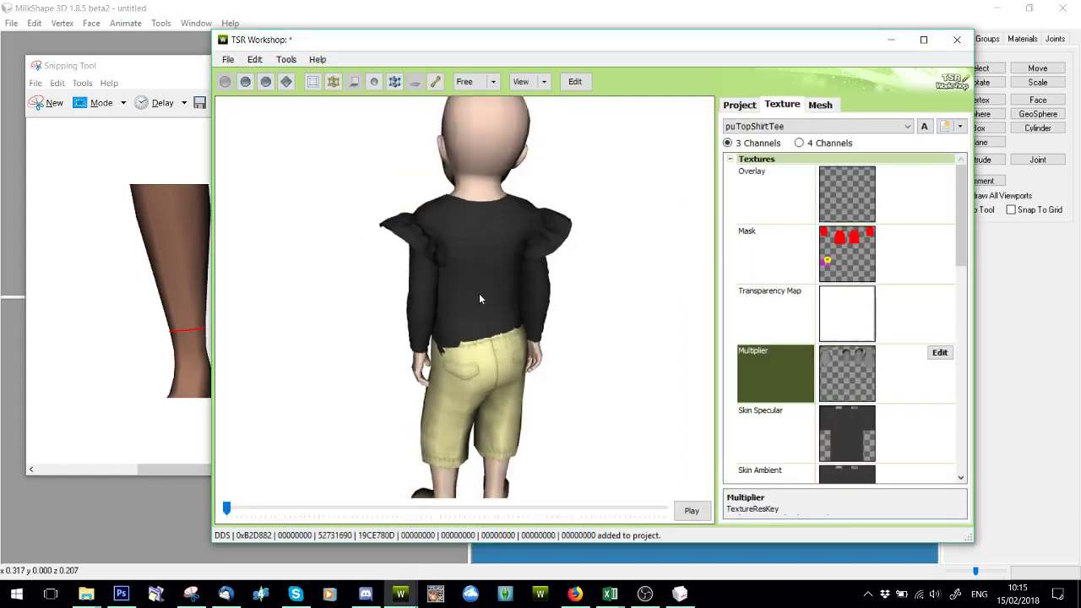
# - Orbit and zoom the black ruffled shirt, viewing its back and then turning it to face front
pyautogui.moveTo(478, 298); pyautogui.dragTo(461, 180)
pyautogui.moveTo(495, 164); pyautogui.dragTo(523, 242, button='right')
pyautogui.scroll(-3, 523, 242)
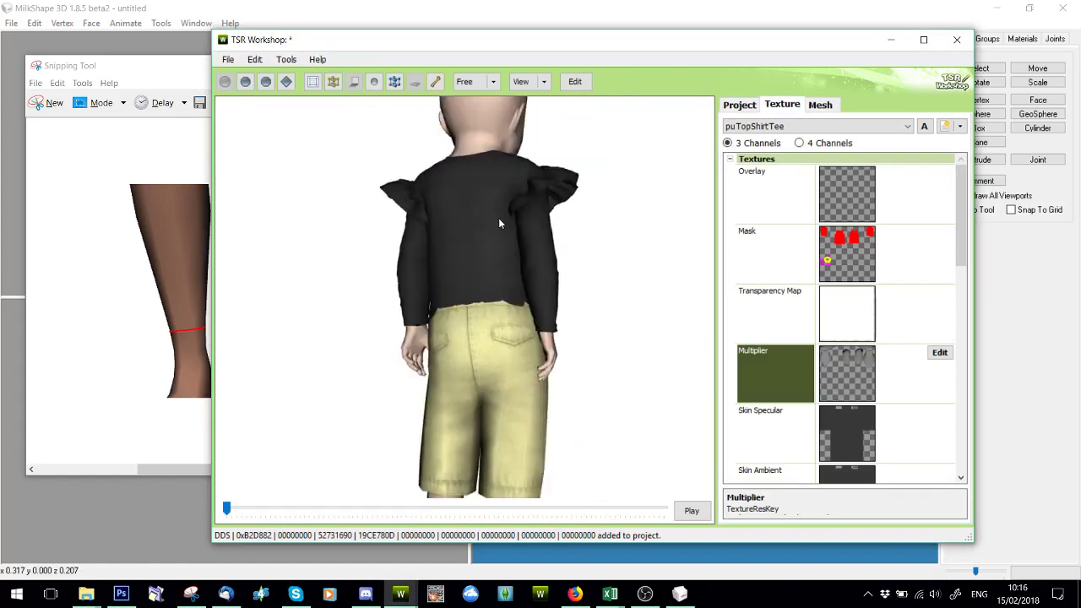
pyautogui.moveTo(650, 368); pyautogui.dragTo(122, 345)
pyautogui.scroll(-4, 433, 289)
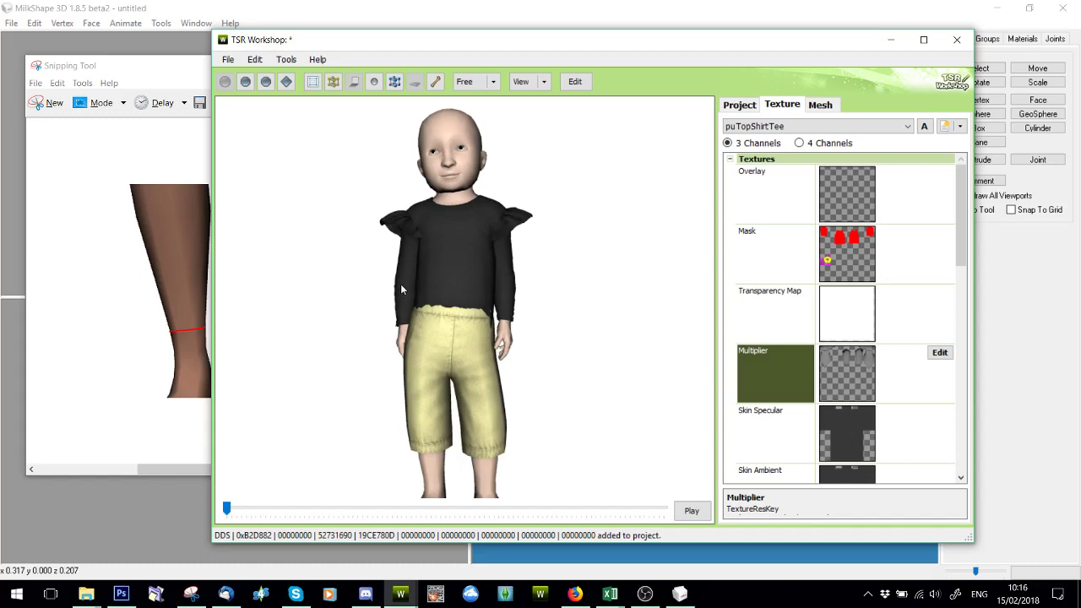
pyautogui.scroll(2, 406, 288)
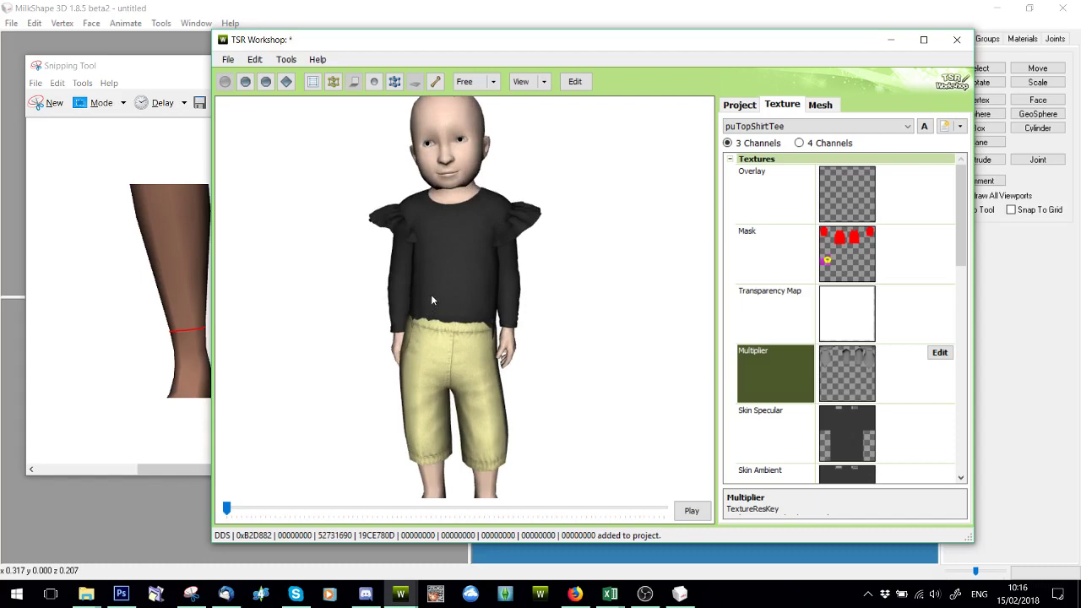
# - Turn the character side to side and around to show the shirt's back
pyautogui.moveTo(431, 299); pyautogui.dragTo(462, 297)
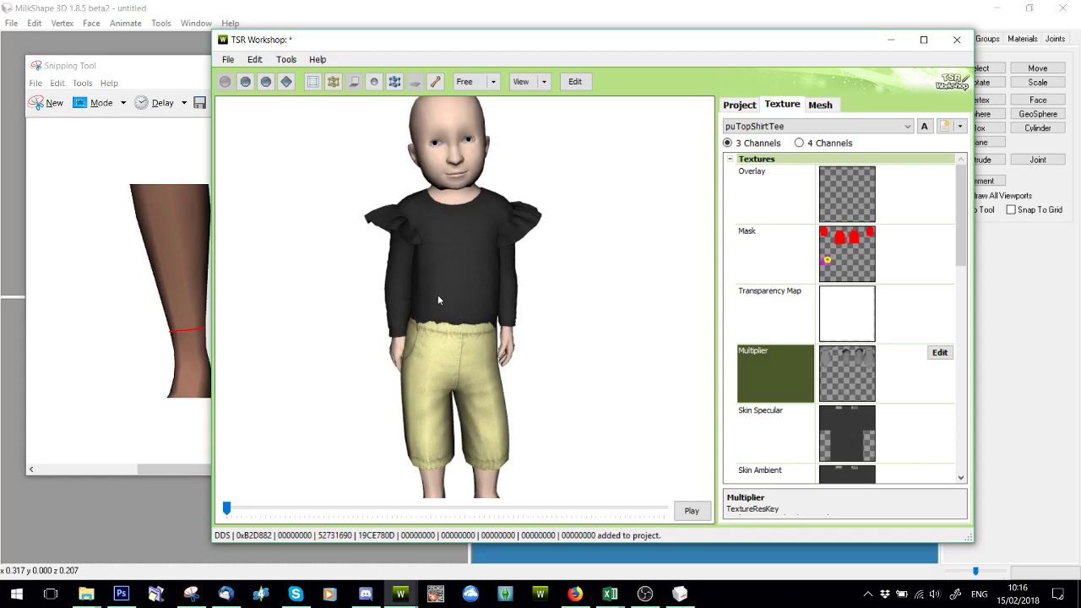
pyautogui.moveTo(439, 294)
pyautogui.mouseDown()
pyautogui.moveTo(368, 286)
pyautogui.moveTo(441, 290)
pyautogui.mouseUp()
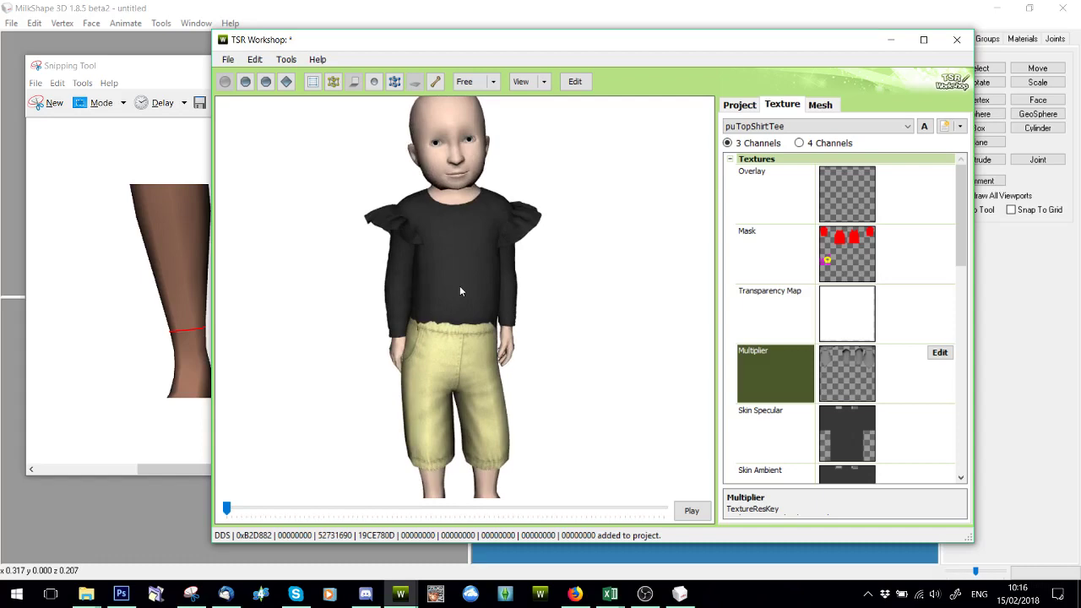
pyautogui.moveTo(462, 289); pyautogui.dragTo(429, 294)
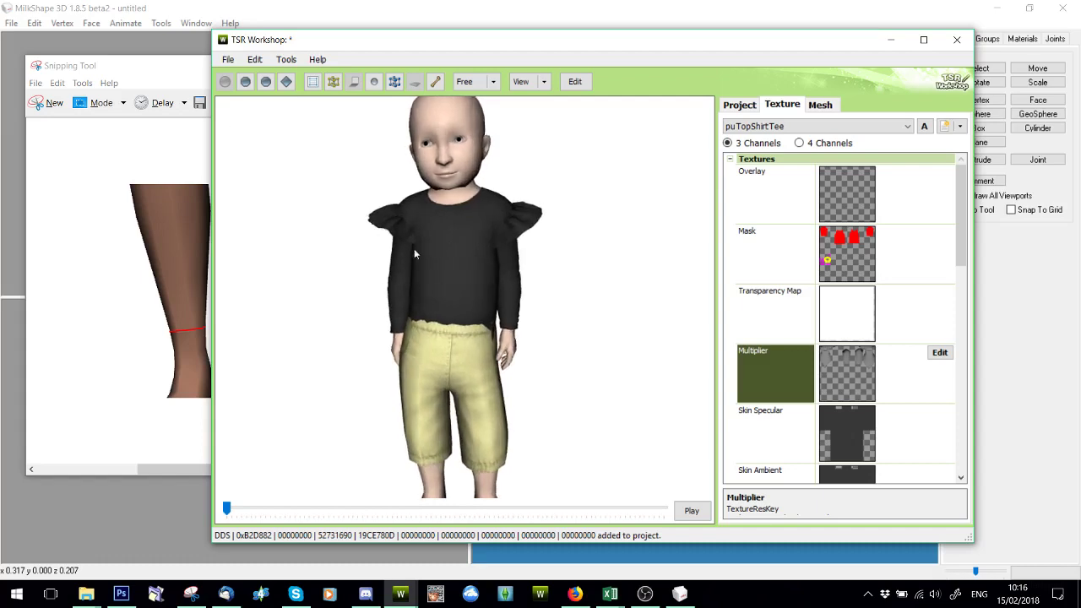
pyautogui.moveTo(413, 248); pyautogui.dragTo(537, 292)
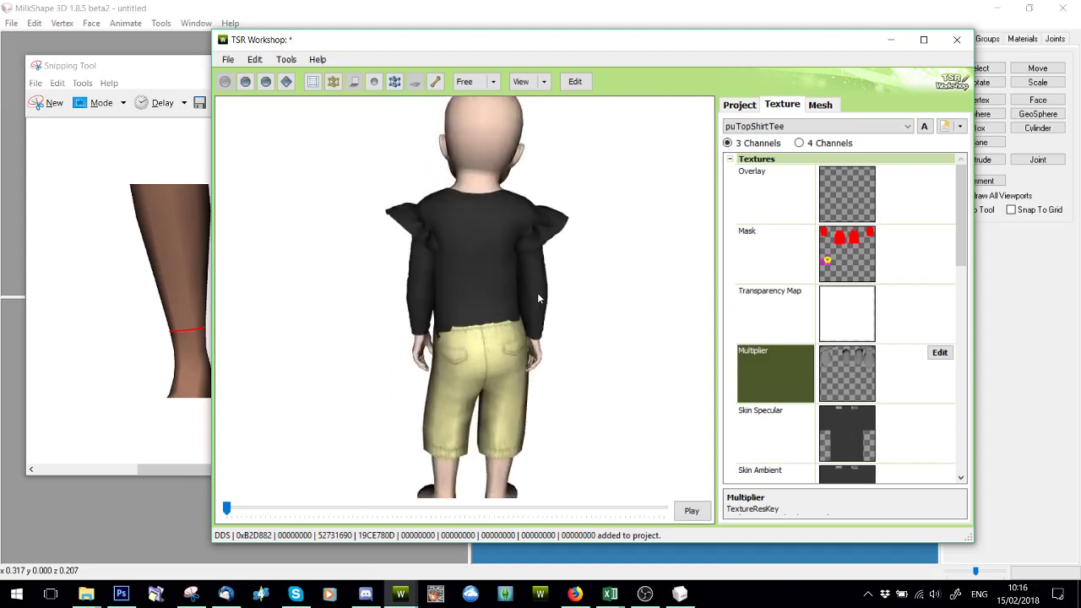
# - Bring the shorts project window forward, then open MilkShape's import format list
pyautogui.click(400, 594)
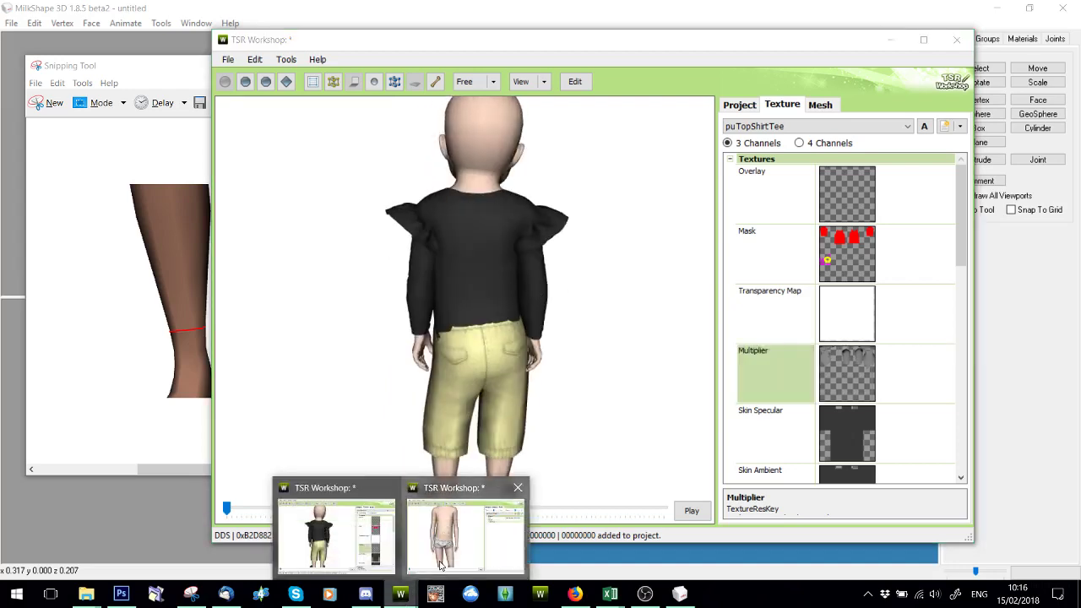
pyautogui.click(459, 532)
pyautogui.click(12, 23)
# - Import Shorties3.wso from Clothing\Child\Conversions as a TSRW Object
pyautogui.moveTo(37, 122)
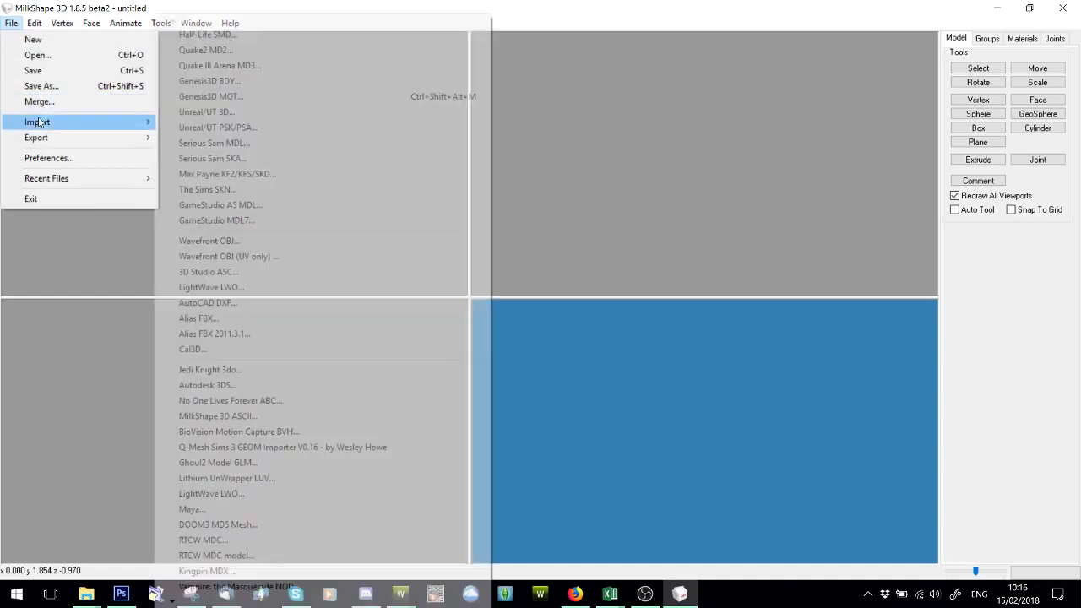
pyautogui.moveTo(173, 601)
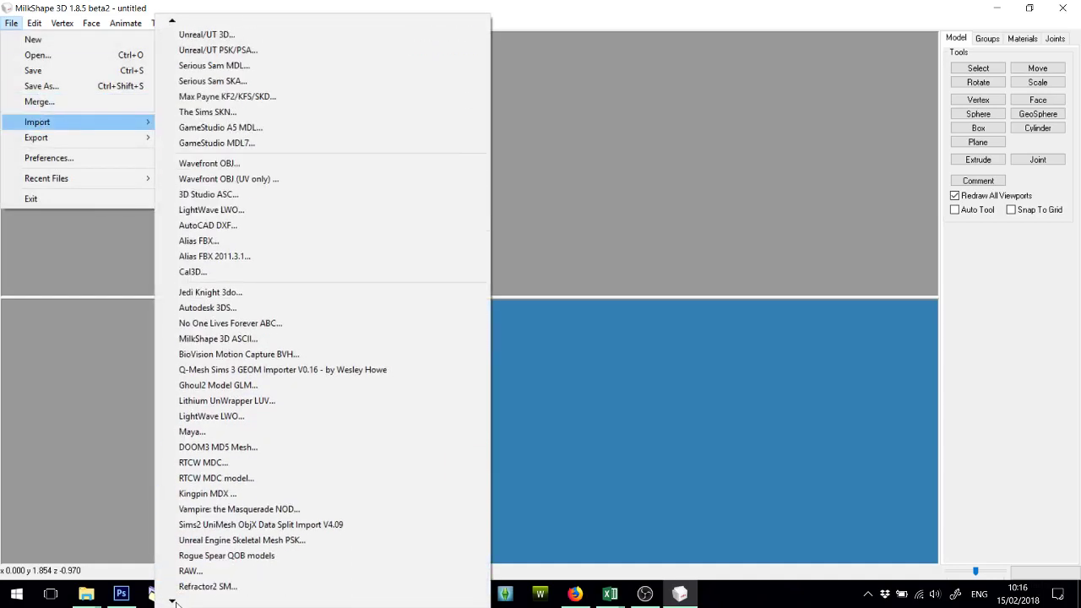
pyautogui.click(203, 571)
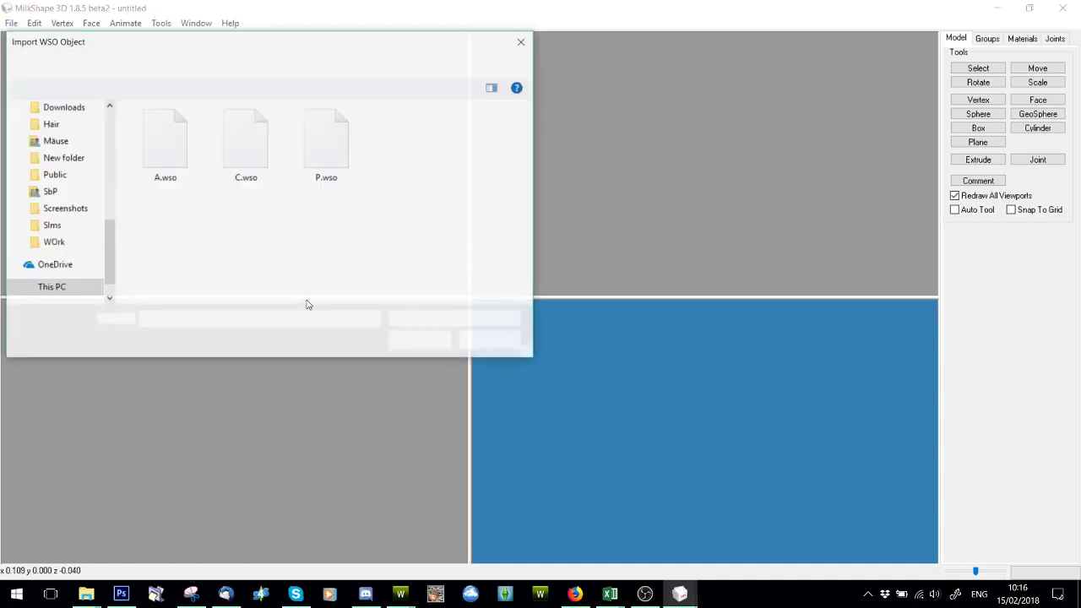
pyautogui.click(253, 64)
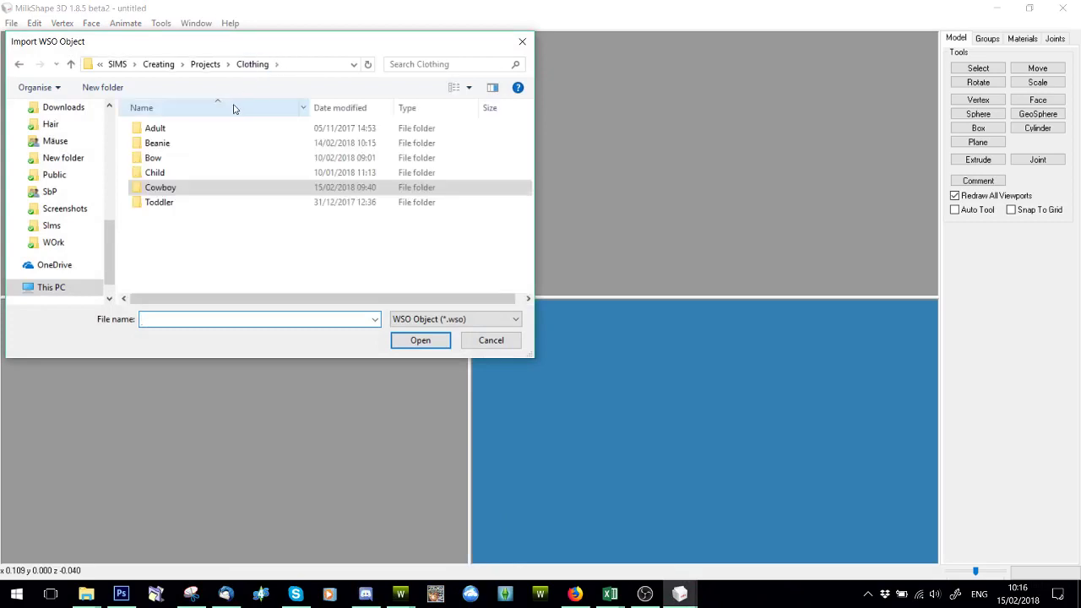
pyautogui.doubleClick(155, 173)
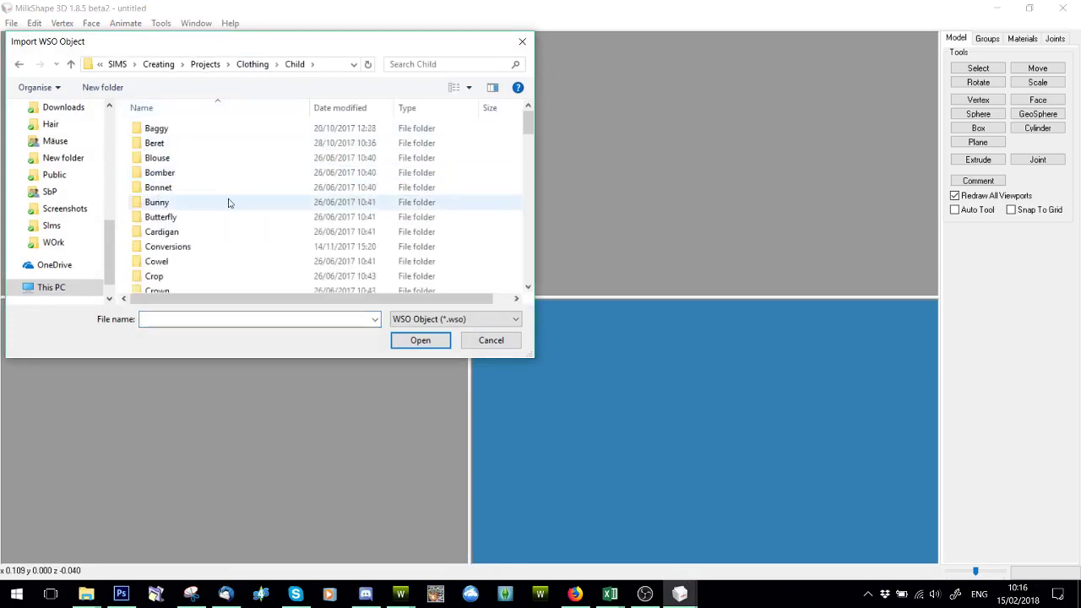
pyautogui.doubleClick(175, 246)
pyautogui.scroll(-5, 309, 254)
pyautogui.scroll(-3, 358, 218)
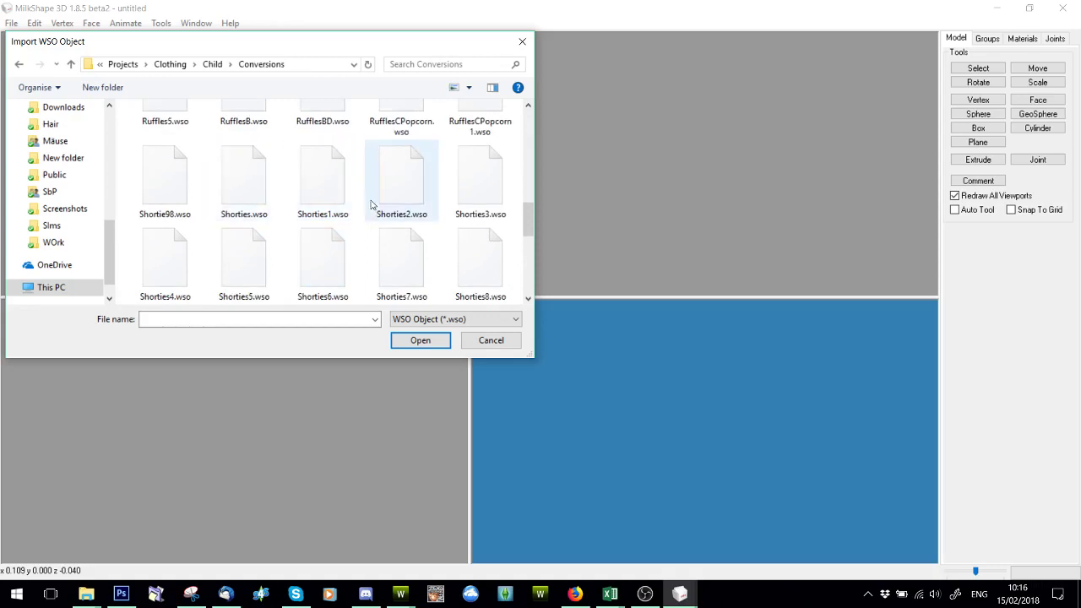
pyautogui.doubleClick(463, 194)
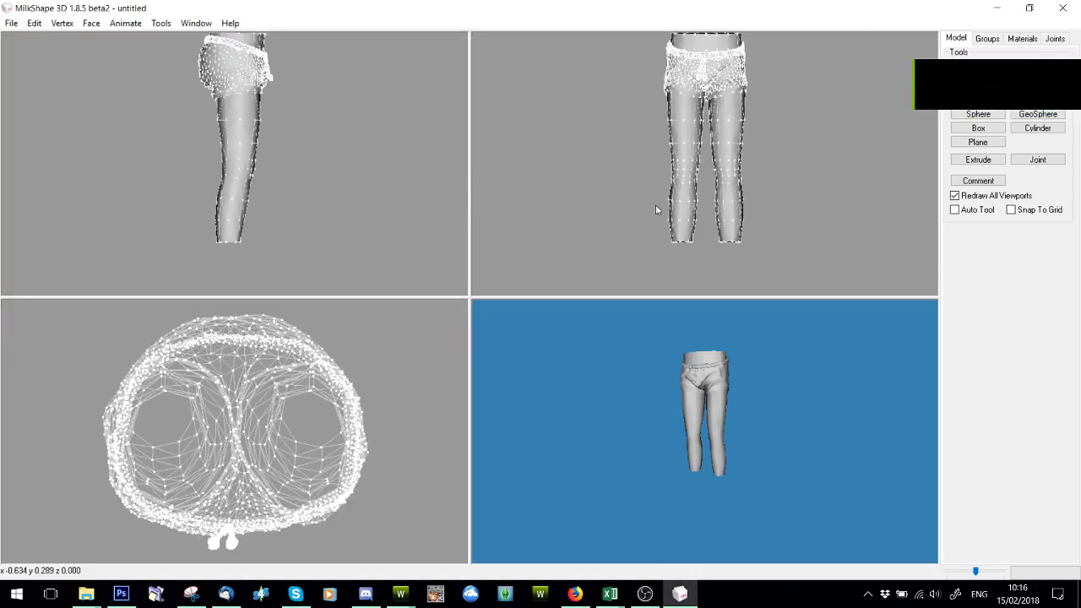
# - Show the Groups tab to check the imported group_base
pyautogui.click(987, 39)
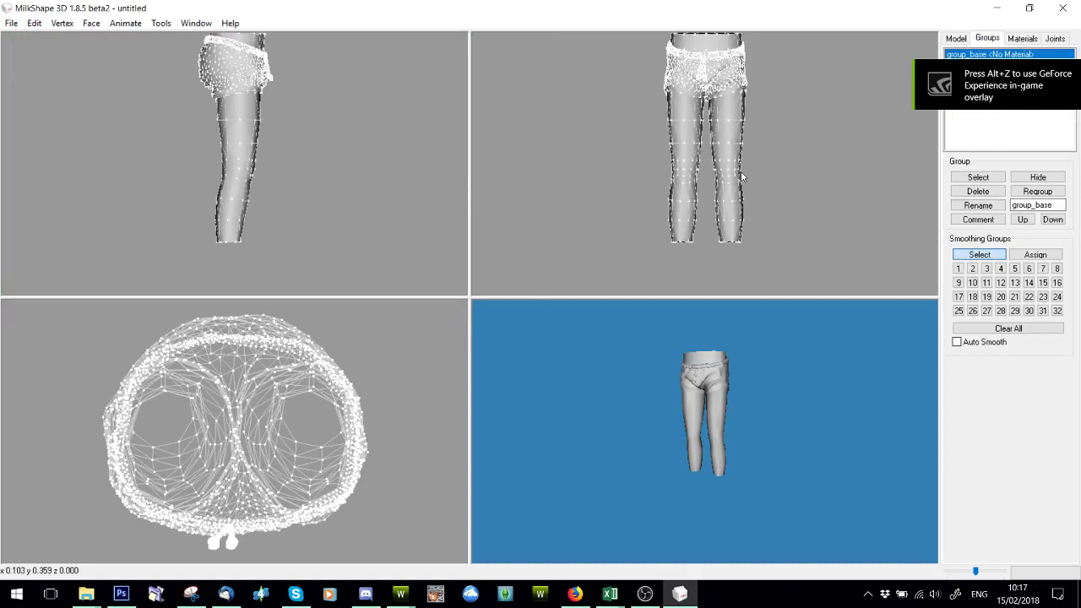
pyautogui.scroll(3, 742, 176)
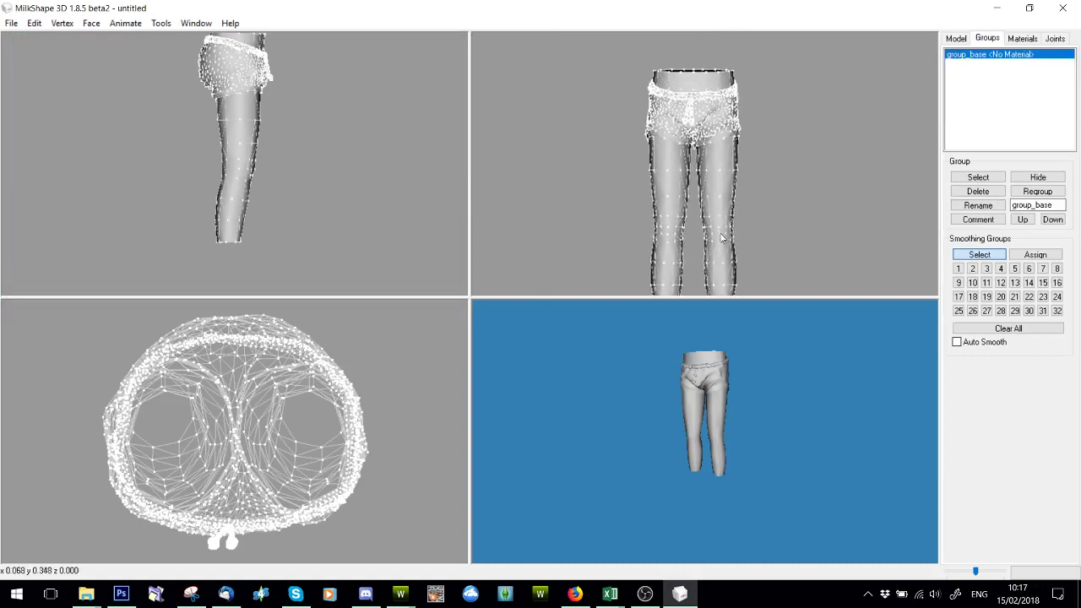
pyautogui.scroll(-2, 716, 250)
pyautogui.moveTo(400, 594)
pyautogui.click(433, 564)
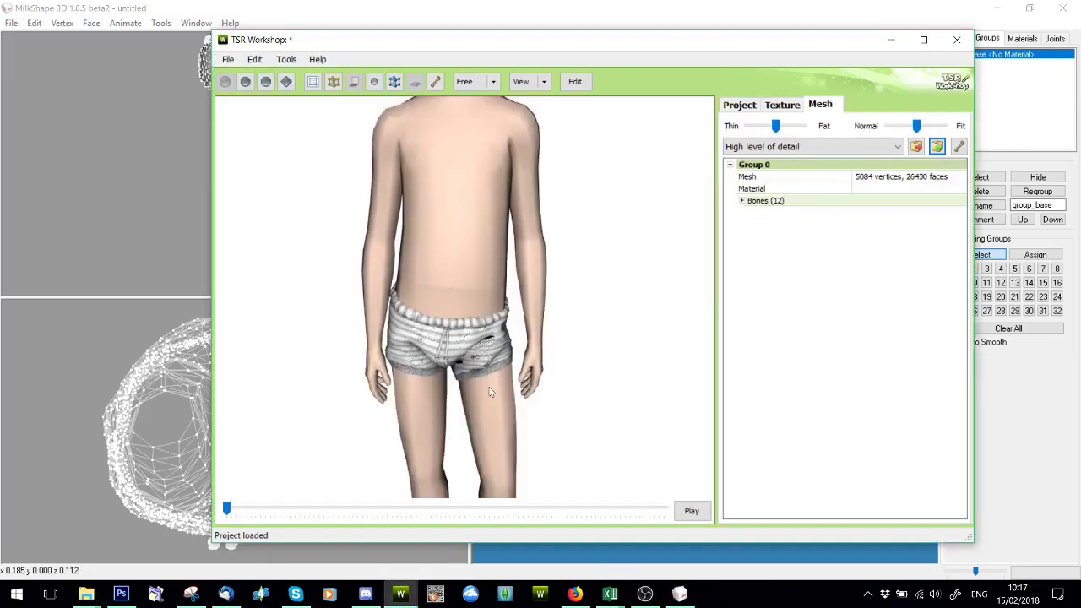
pyautogui.moveTo(475, 438); pyautogui.dragTo(386, 414)
pyautogui.click(544, 81)
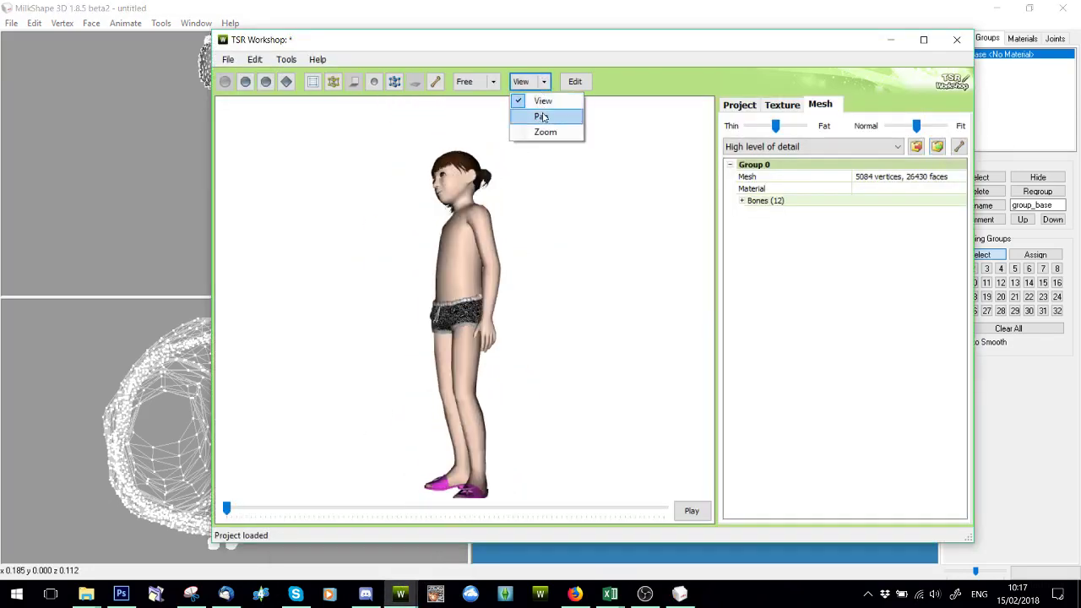
pyautogui.click(535, 113)
pyautogui.moveTo(456, 490); pyautogui.dragTo(456, 297)
pyautogui.scroll(2, 456, 297)
pyautogui.scroll(3, 456, 297)
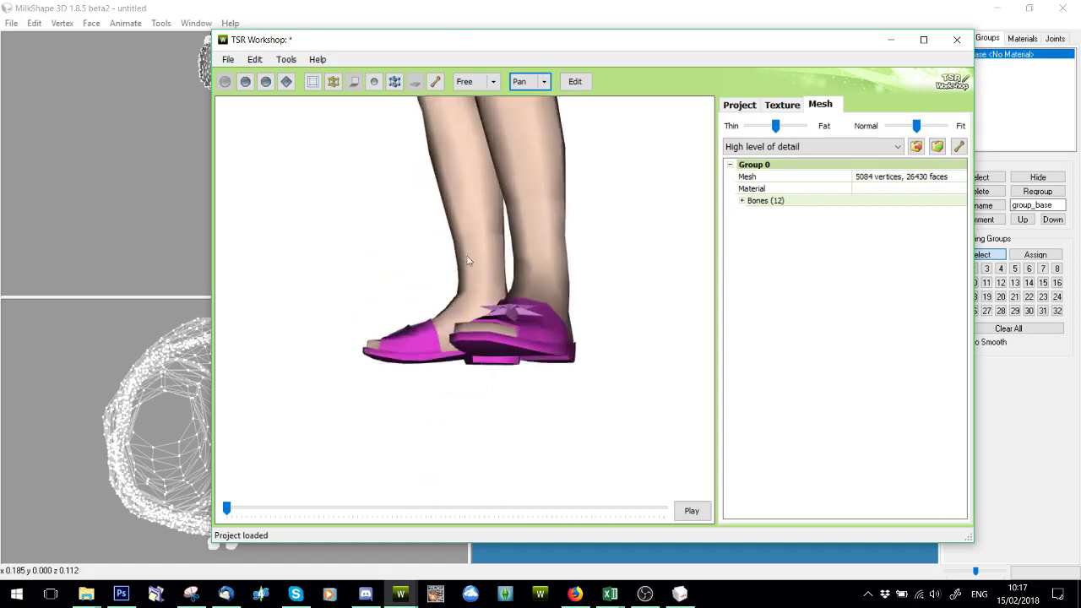
pyautogui.click(26, 45)
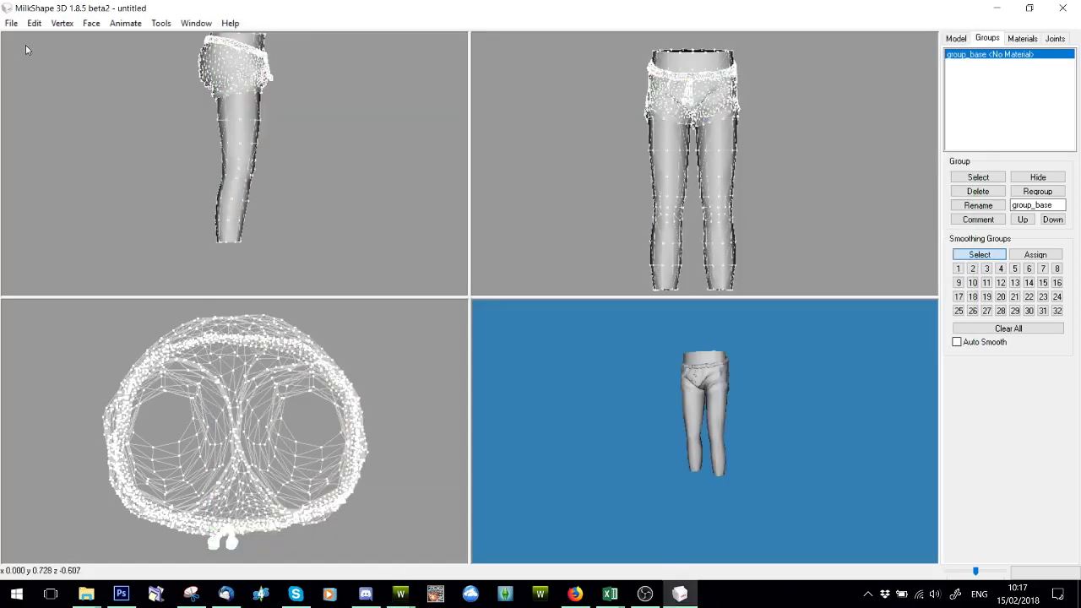
pyautogui.rightClick(401, 594)
# - Start a new TSR Workshop instance from the taskbar jump list
pyautogui.click(381, 514)
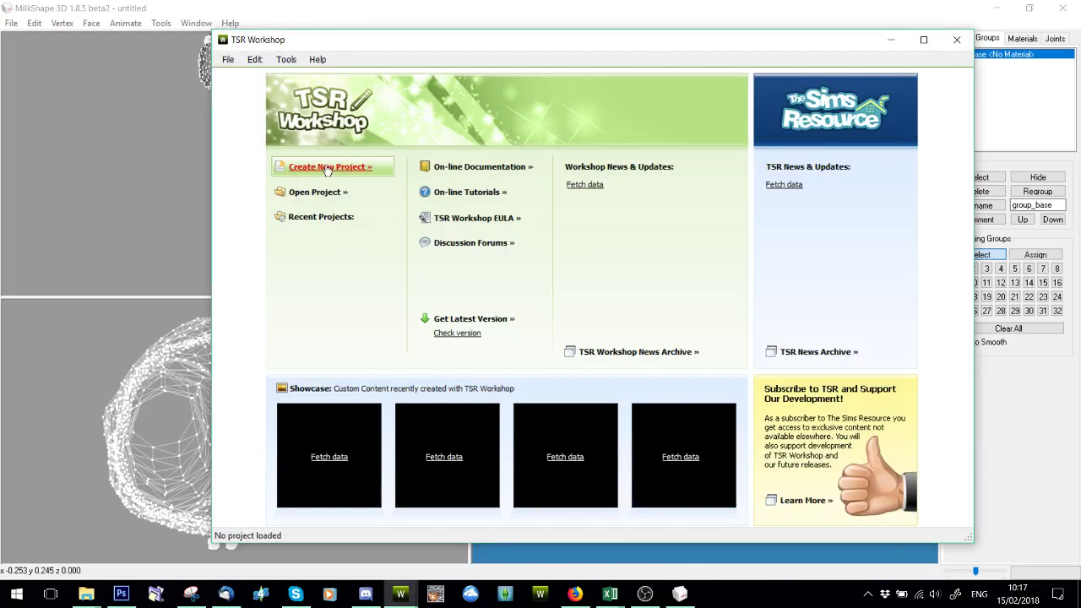
# - Start a new project using the Clothing template
pyautogui.click(326, 168)
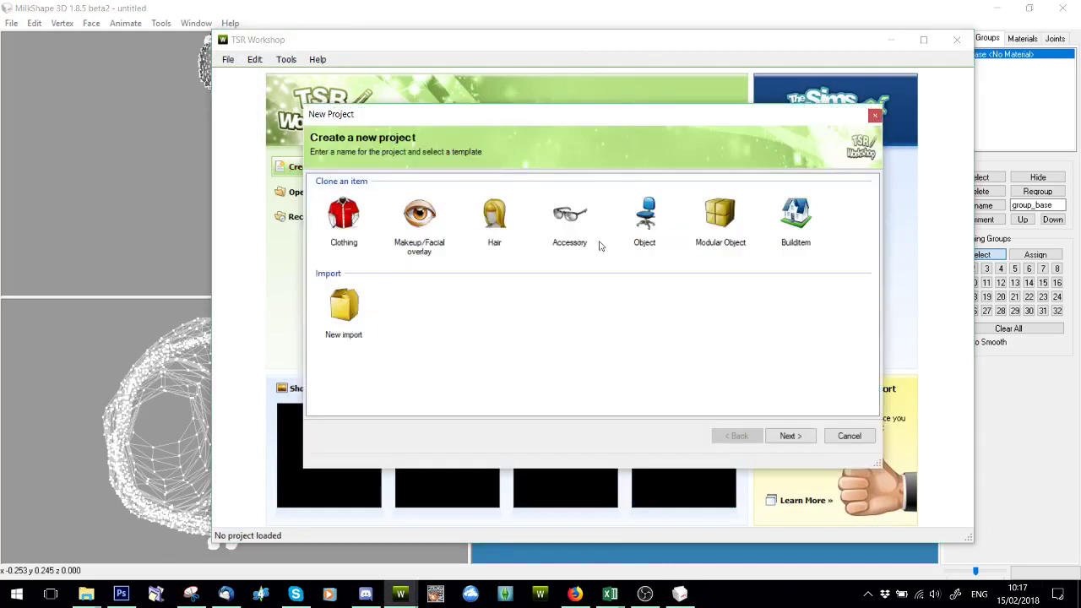
pyautogui.click(344, 217)
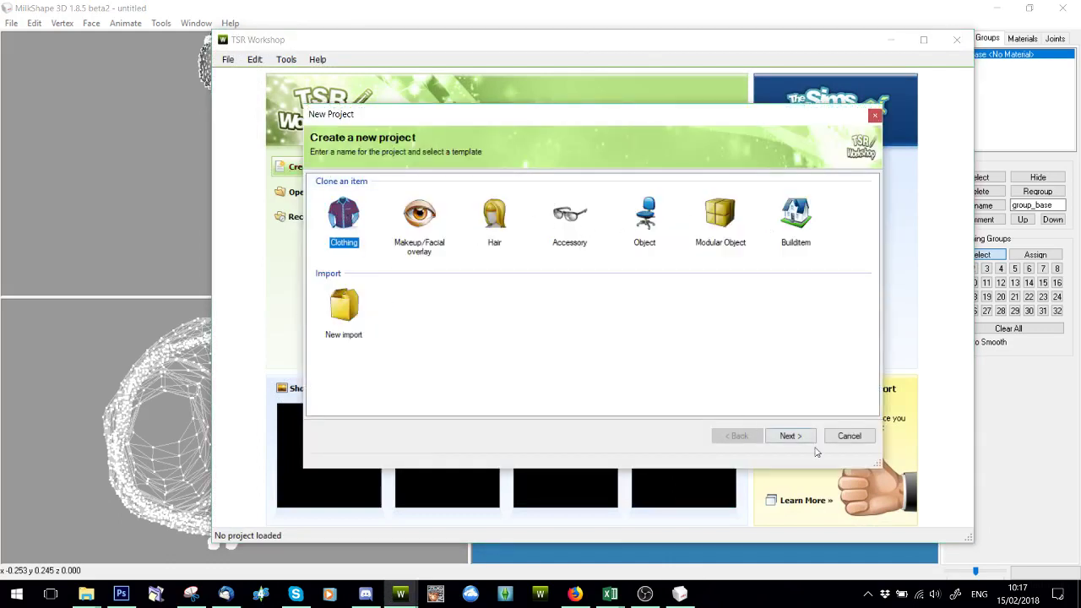
pyautogui.click(790, 435)
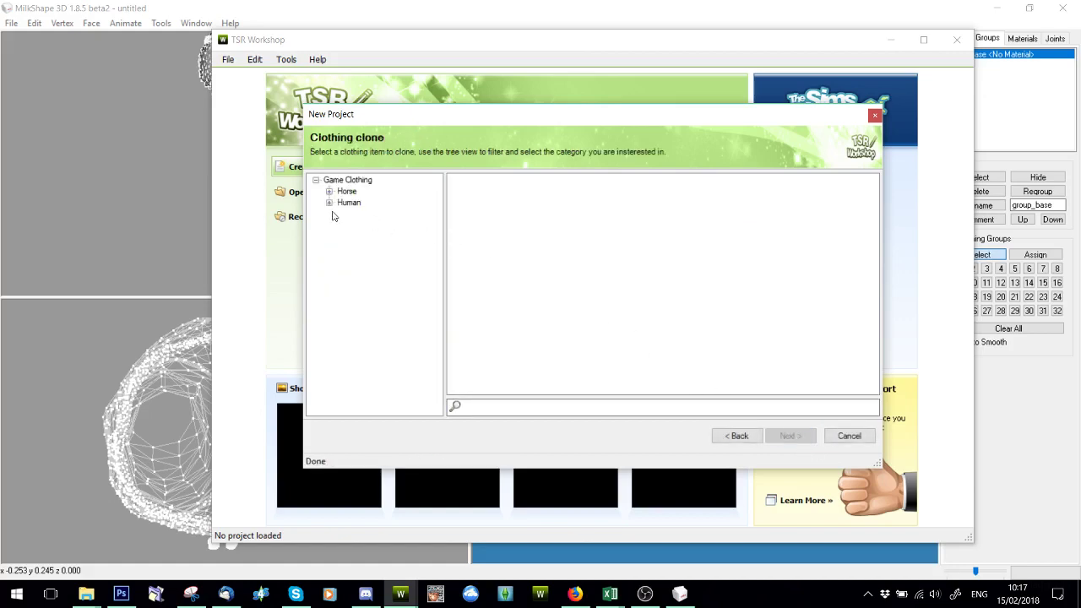
# - Clone the Human > Child > Female > Naked item cuBottomNude and finish with the default title
pyautogui.click(329, 203)
pyautogui.click(342, 236)
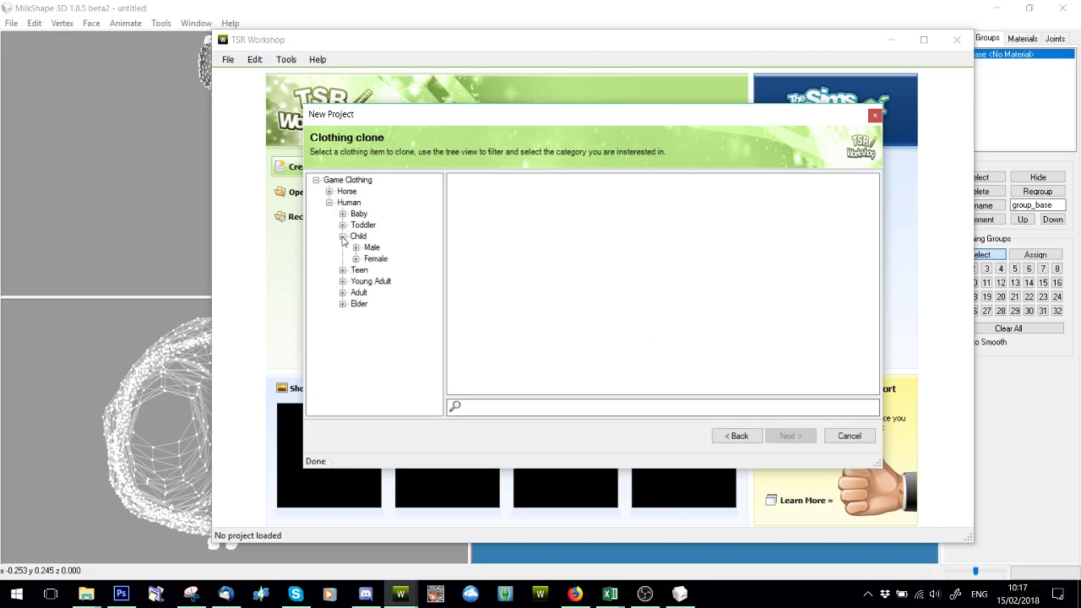
pyautogui.click(357, 258)
pyautogui.click(390, 260)
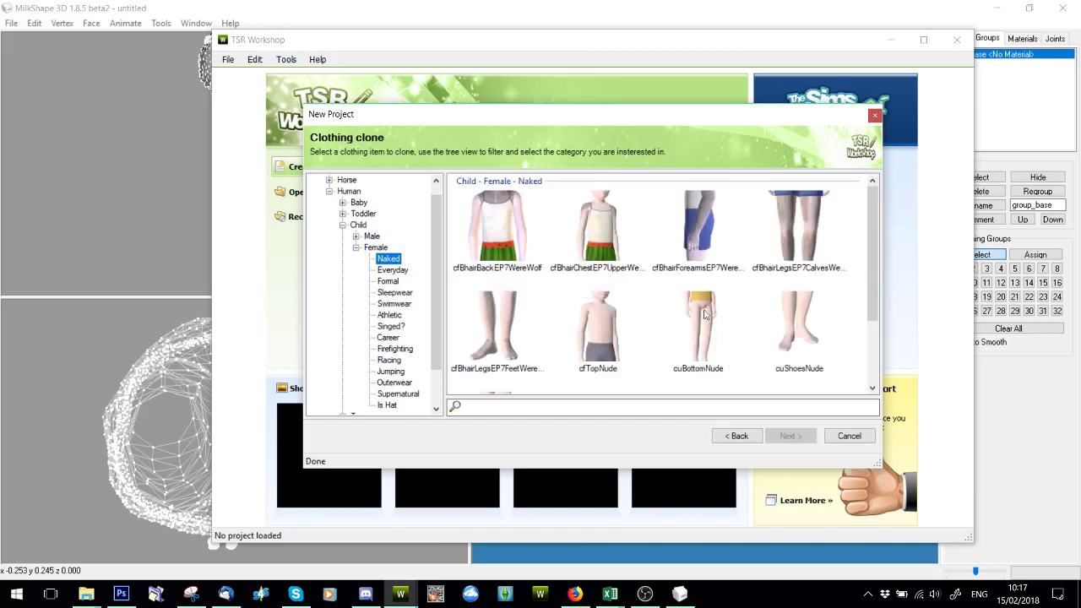
pyautogui.click(702, 338)
pyautogui.click(787, 436)
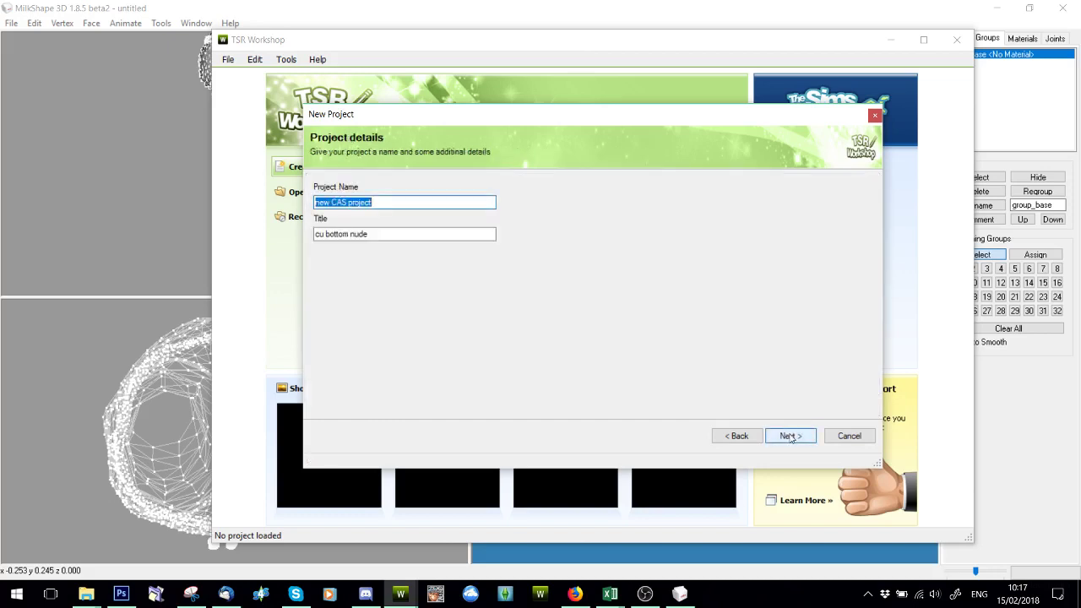
pyautogui.click(789, 437)
pyautogui.click(849, 436)
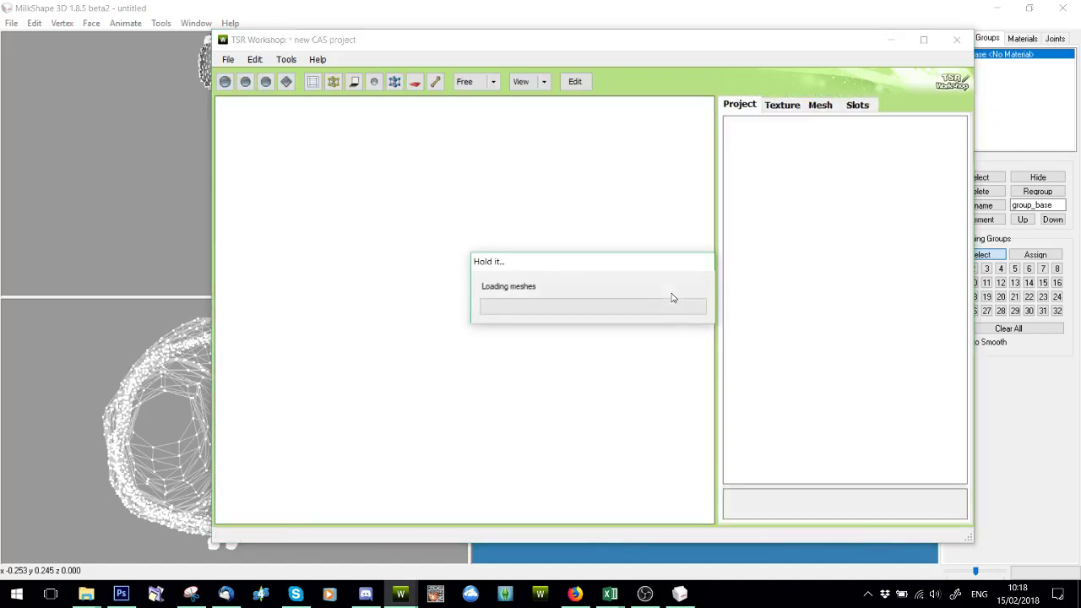
# - Show the High level-of-detail mesh and pan the view to bring the legs and feet in
pyautogui.click(819, 110)
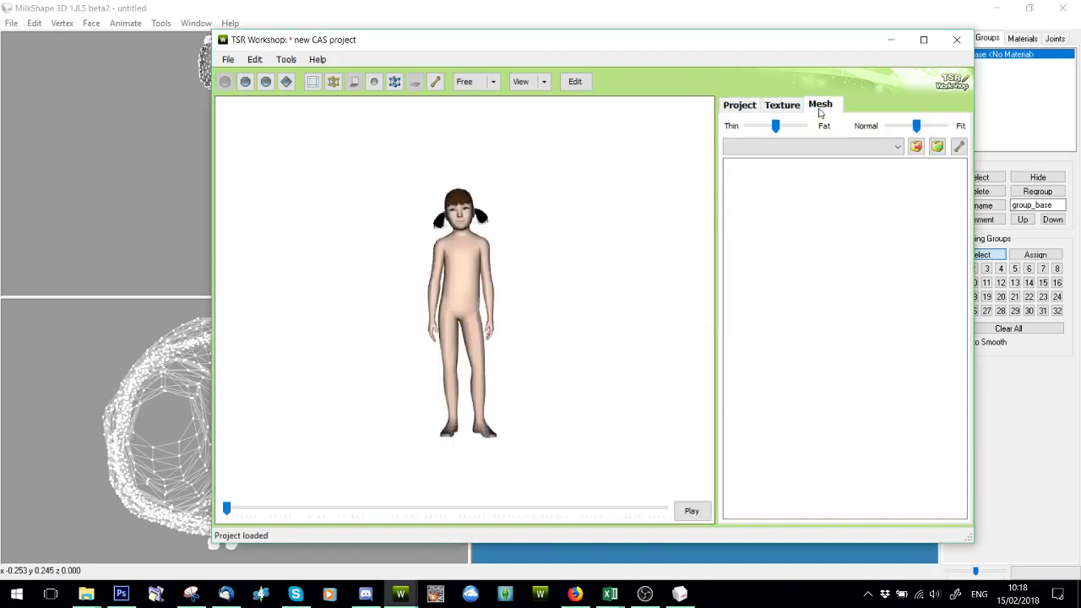
pyautogui.click(794, 146)
pyautogui.click(794, 158)
pyautogui.scroll(2, 419, 272)
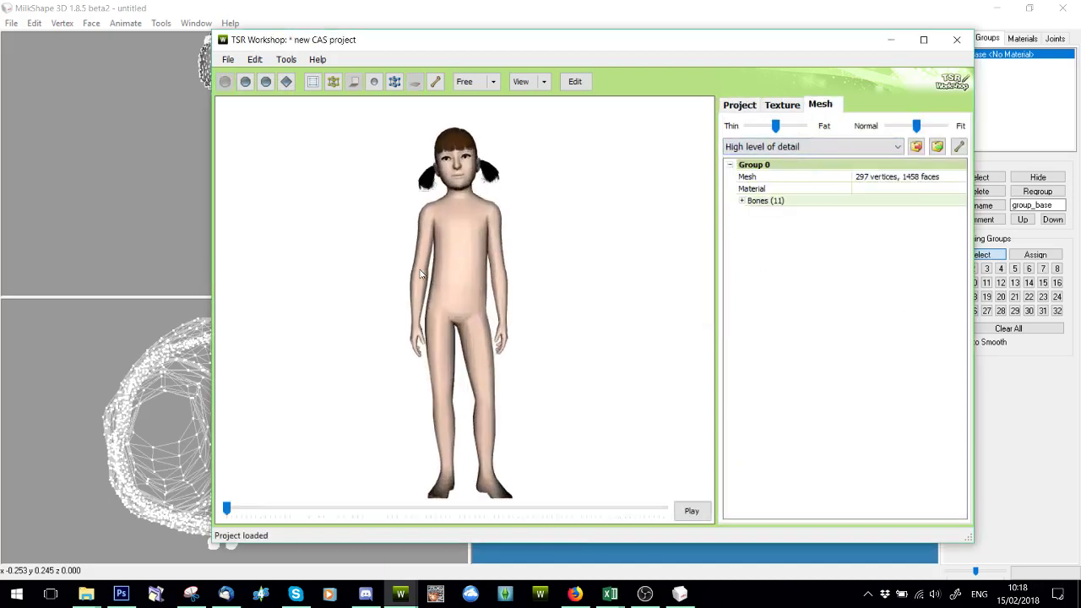
pyautogui.scroll(5, 421, 272)
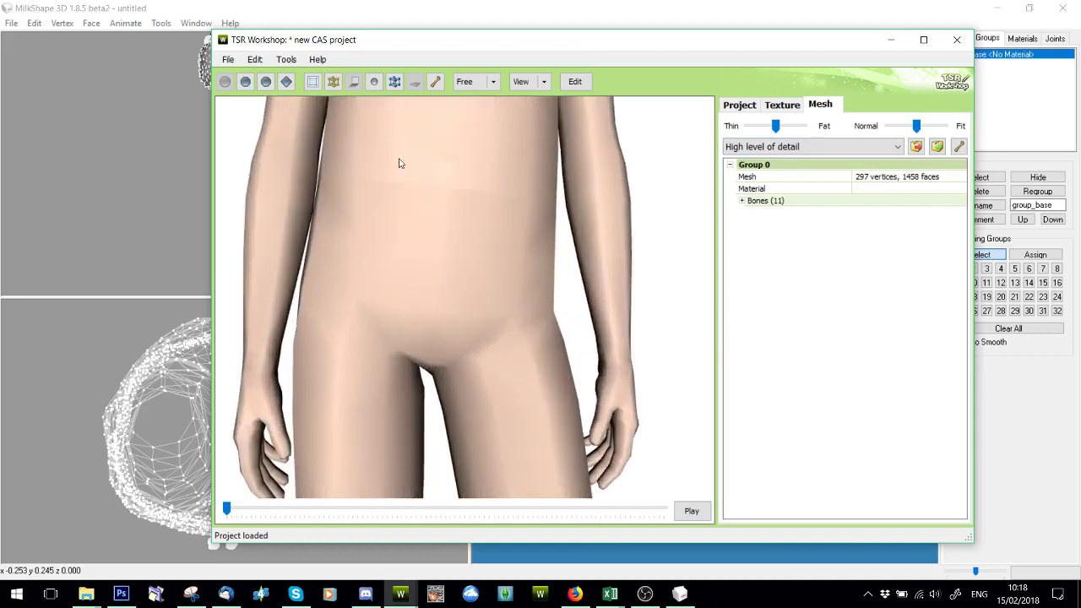
pyautogui.scroll(-6, 476, 220)
pyautogui.moveTo(476, 221); pyautogui.dragTo(540, 486)
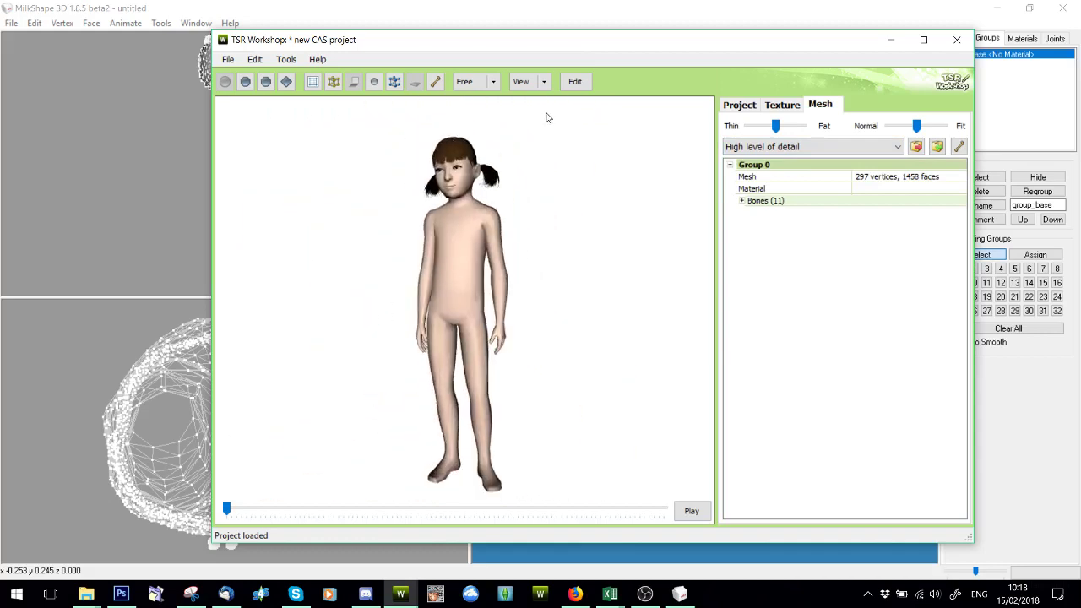
pyautogui.click(540, 84)
pyautogui.click(541, 116)
pyautogui.moveTo(464, 380); pyautogui.dragTo(393, 272)
pyautogui.scroll(1, 452, 281)
pyautogui.scroll(1, 452, 282)
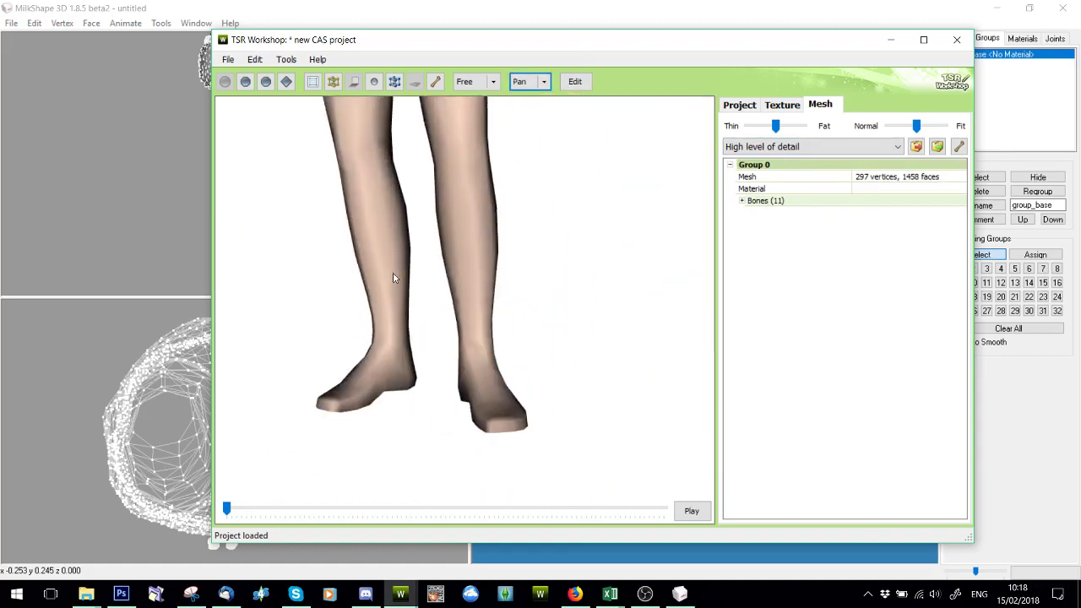
# - Export the high-detail mesh to Downloads as 'test'
pyautogui.click(916, 146)
pyautogui.scroll(10, 270, 220)
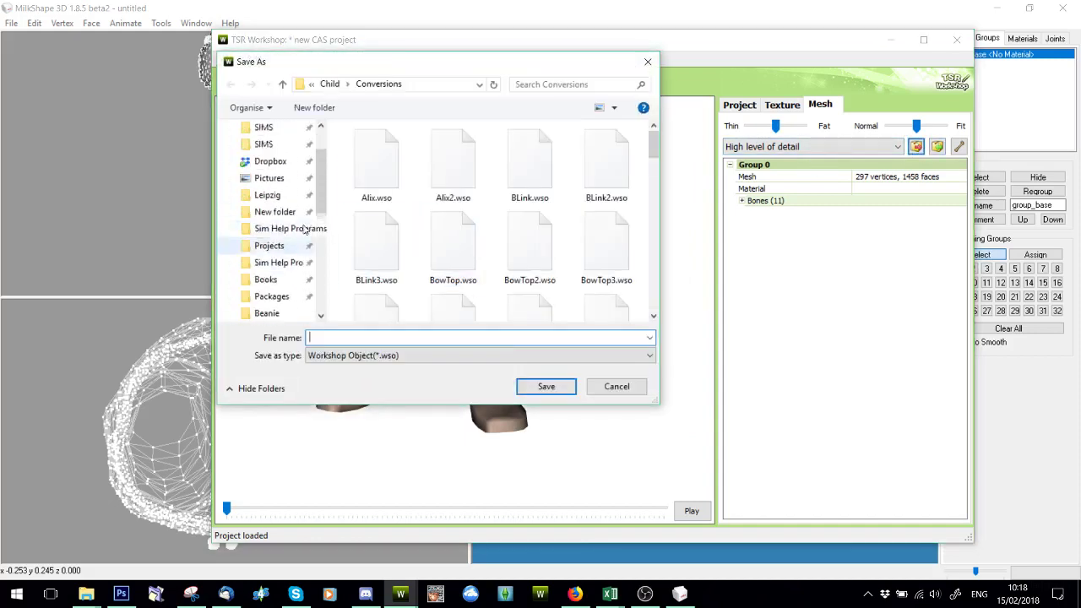
pyautogui.click(275, 172)
pyautogui.click(401, 338)
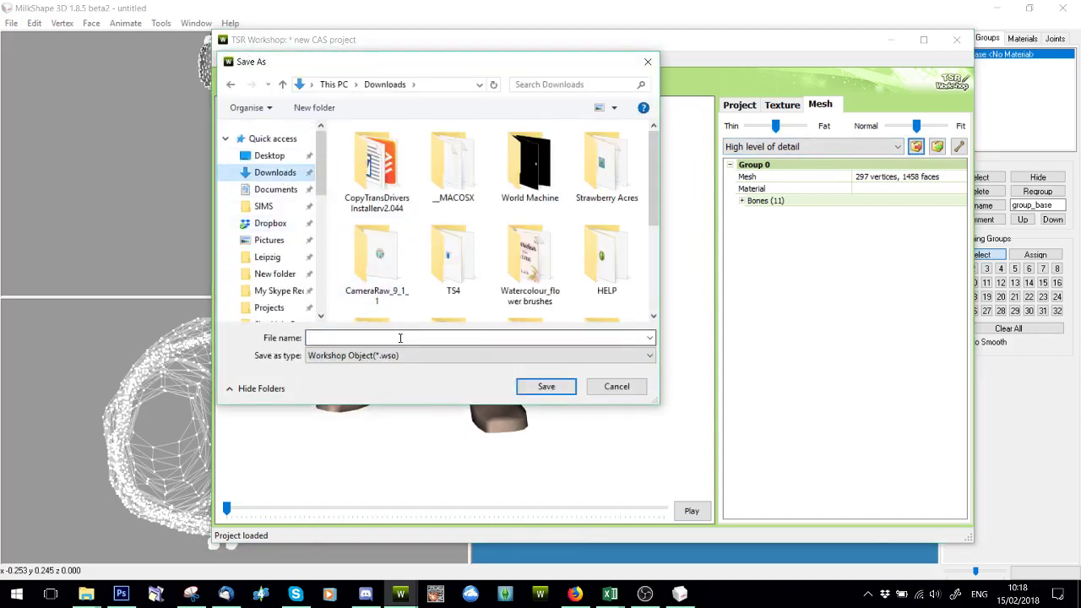
pyautogui.write('test')
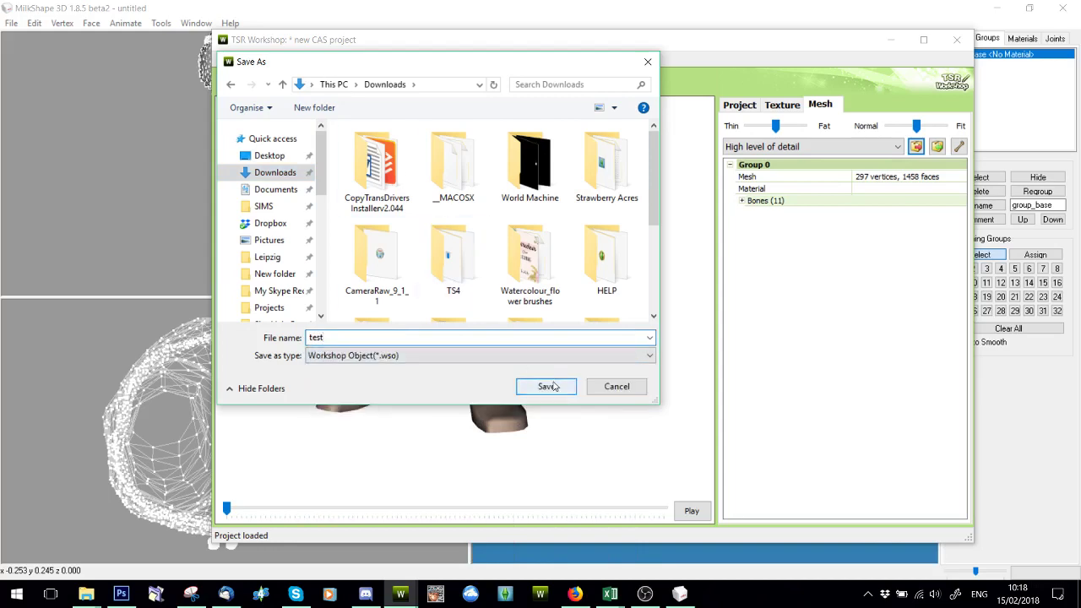
pyautogui.click(548, 386)
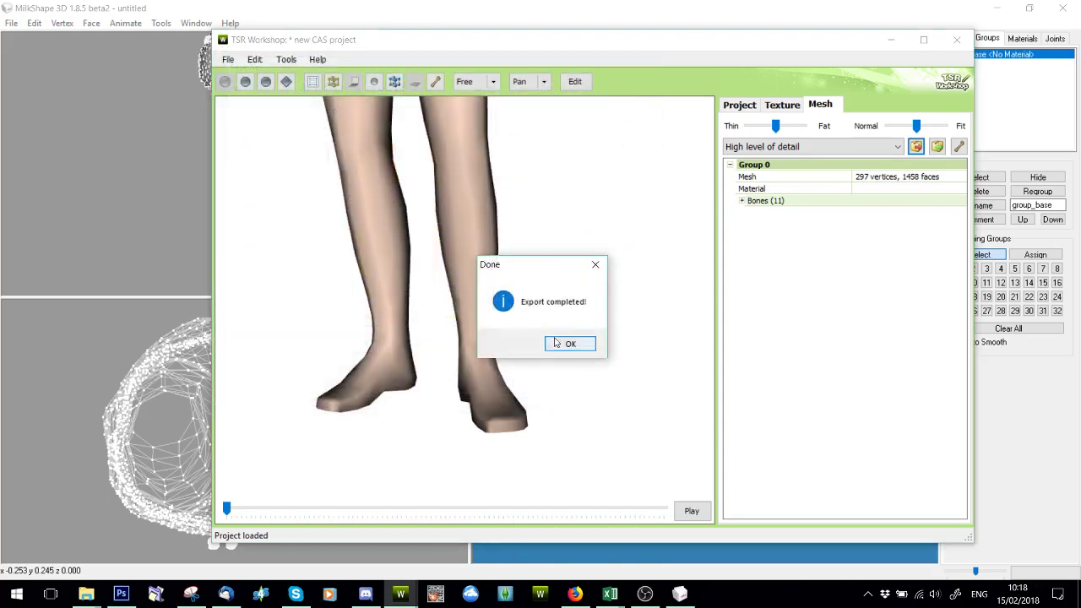
pyautogui.click(564, 345)
pyautogui.click(11, 23)
# - Import the exported test .wso mesh from Downloads as a TSRW Object
pyautogui.moveTo(37, 122)
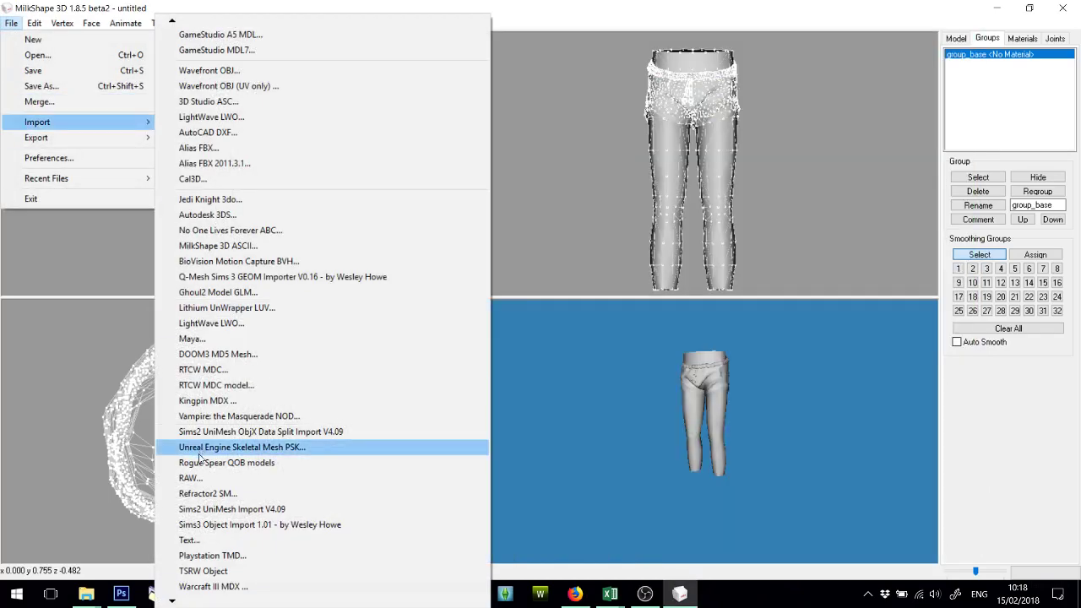
pyautogui.click(200, 570)
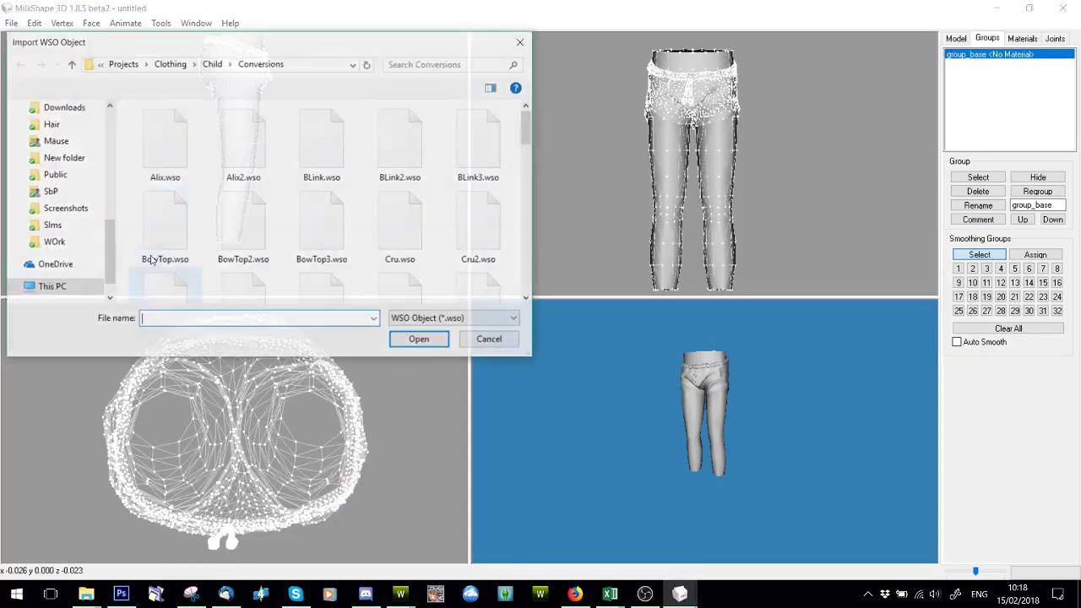
pyautogui.scroll(10, 44, 115)
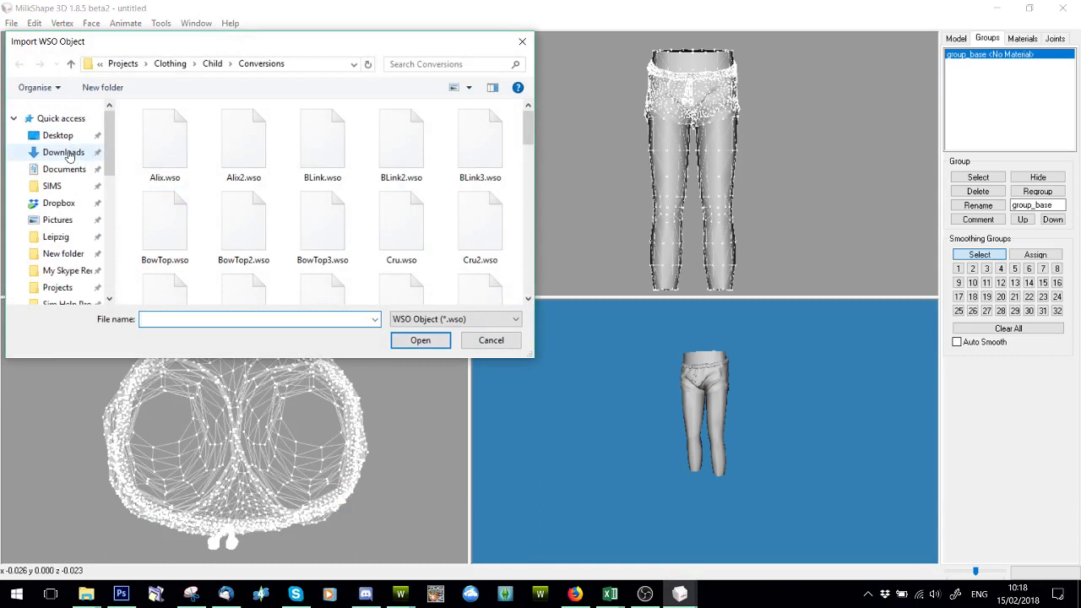
pyautogui.click(64, 152)
pyautogui.scroll(-1, 331, 175)
pyautogui.doubleClick(404, 253)
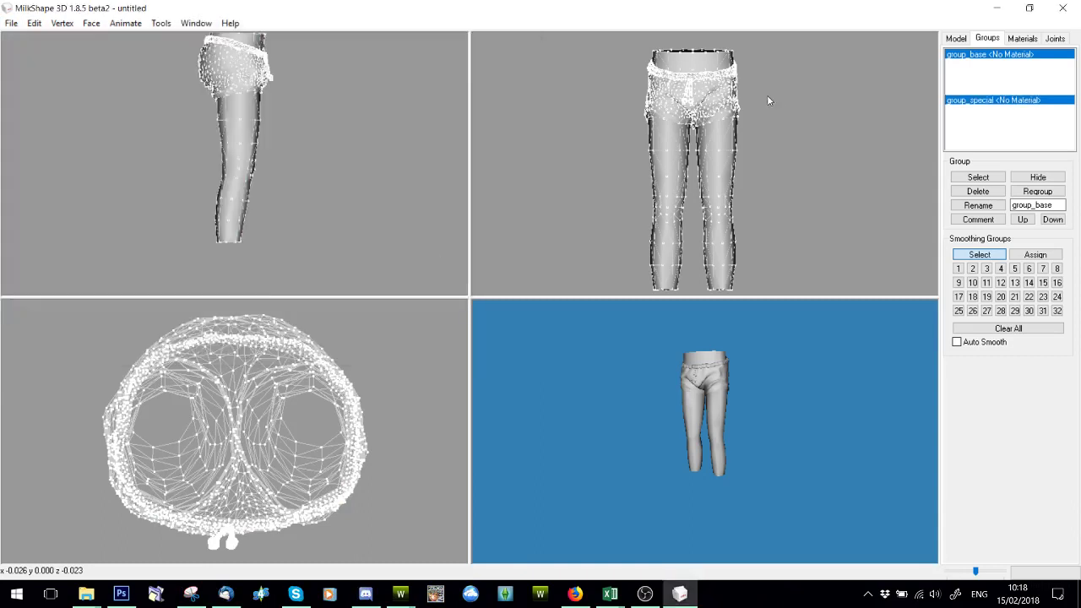
# - Delete group_special, group_fit, group_thin and group_fat, then move the new group_base to the top
pyautogui.click(979, 192)
pyautogui.click(979, 192)
pyautogui.click(978, 192)
pyautogui.click(979, 192)
pyautogui.click(1022, 220)
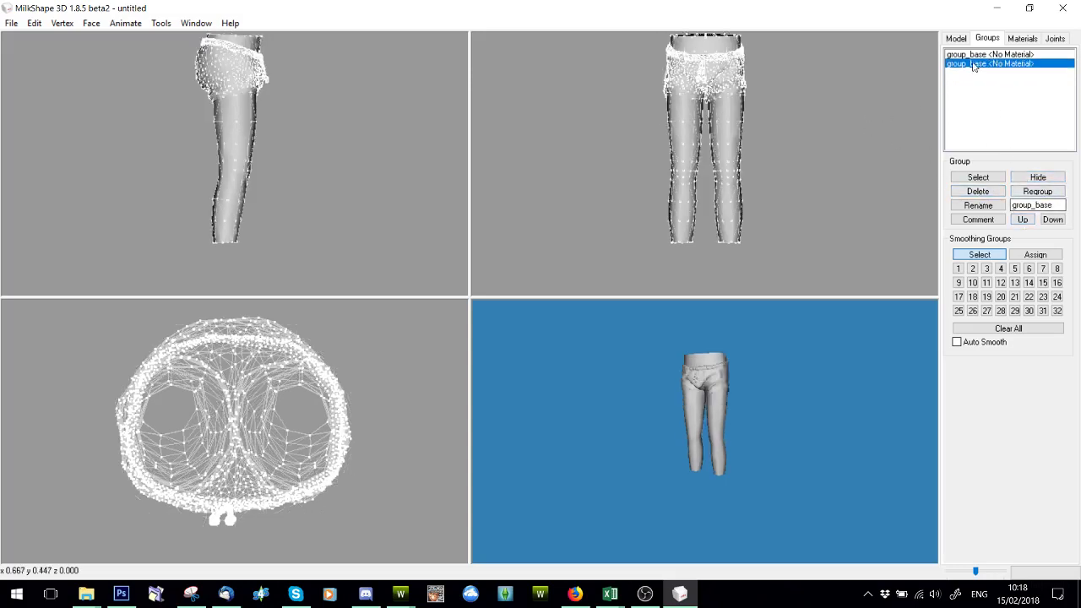
pyautogui.click(1024, 220)
pyautogui.click(1024, 220)
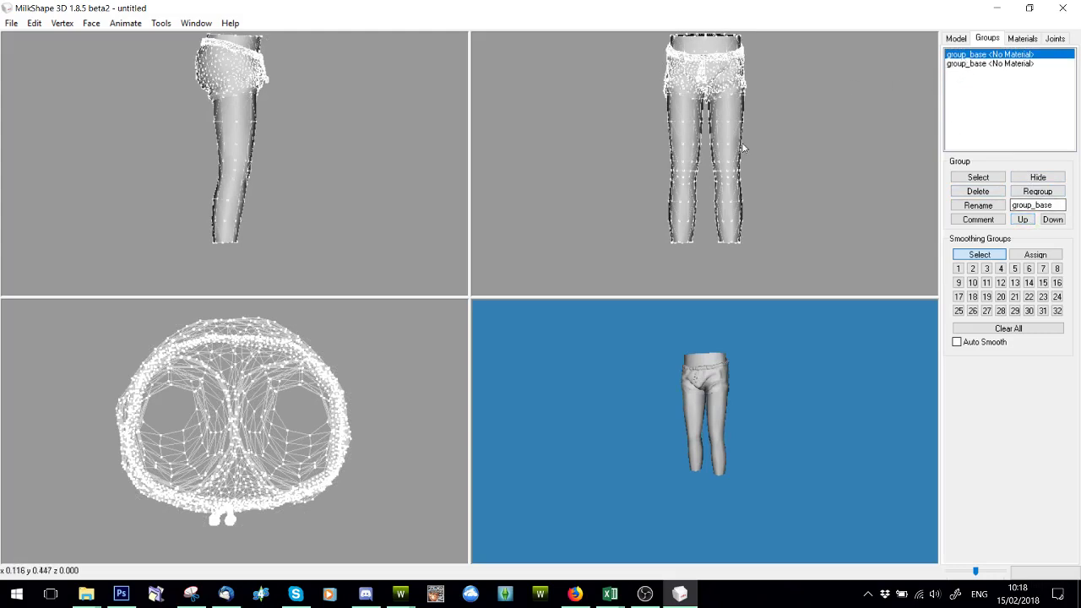
pyautogui.scroll(5, 667, 136)
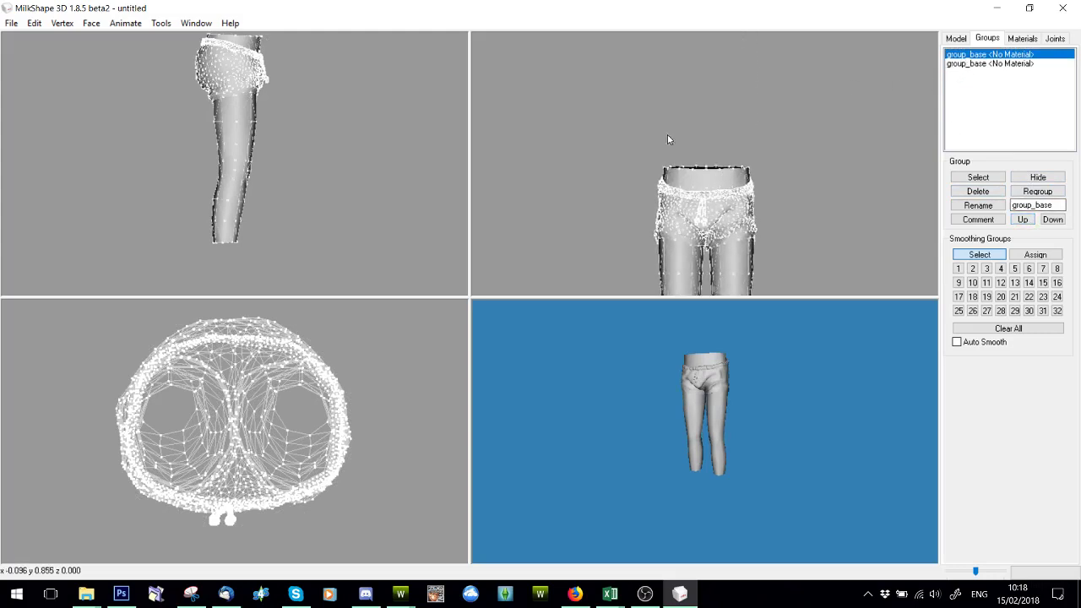
pyautogui.scroll(6, 673, 152)
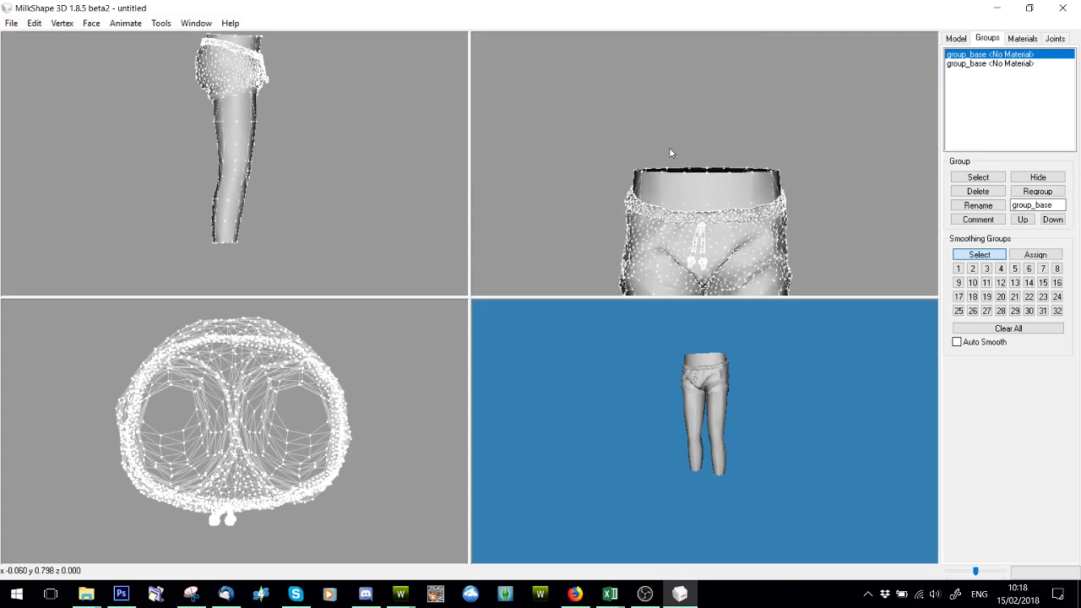
pyautogui.scroll(1, 670, 150)
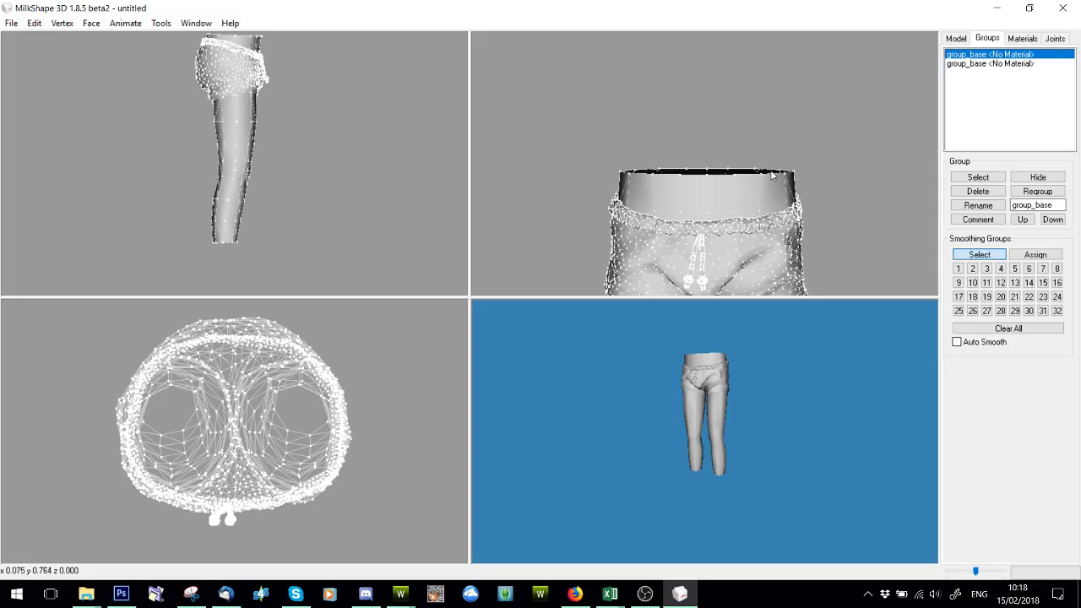
# - Switch to vertex selection and select the waistband and leg-bottom vertices
pyautogui.click(955, 38)
pyautogui.click(978, 68)
pyautogui.moveTo(592, 141); pyautogui.dragTo(812, 189)
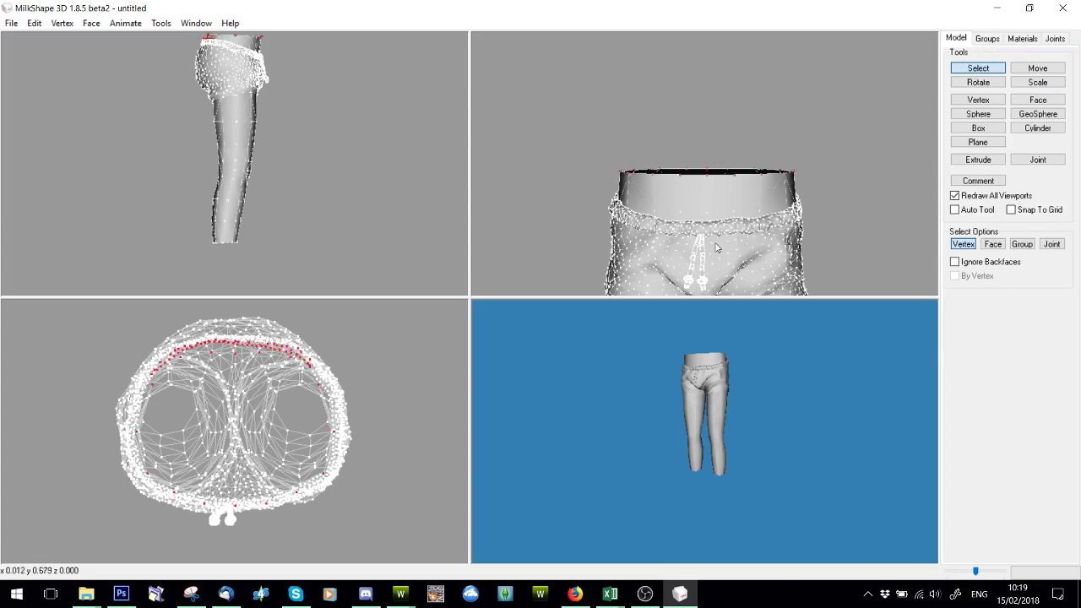
pyautogui.keyDown('shift'); pyautogui.moveTo(200, 234); pyautogui.dragTo(315, 267); pyautogui.keyUp('shift')
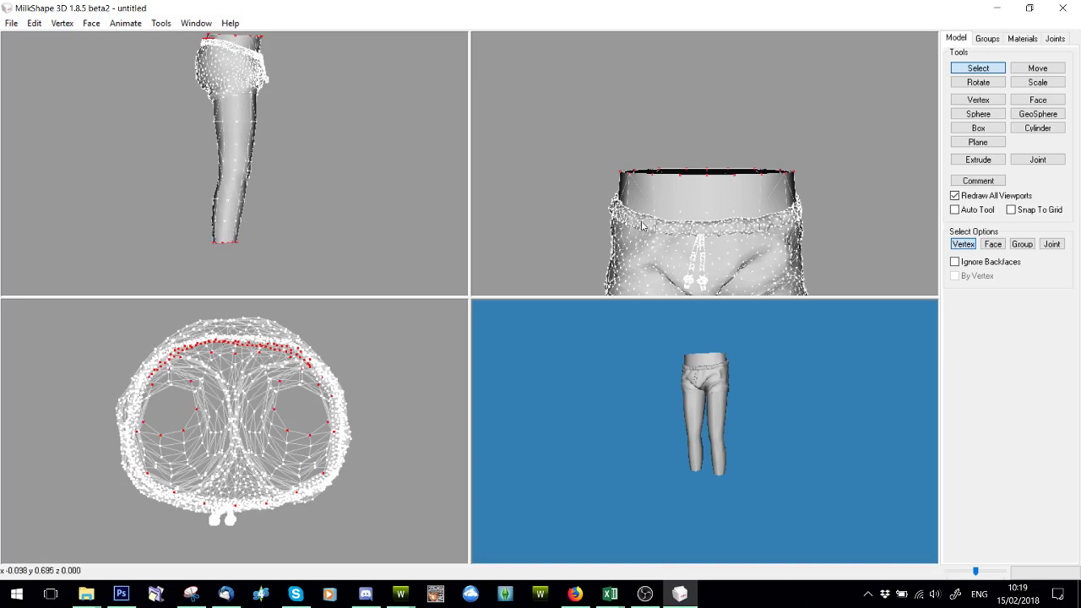
# - Turn on Wireframe Overlay in the 3D view, then reselect the waistband and leg-opening vertices
pyautogui.moveTo(676, 439); pyautogui.dragTo(631, 465, button='right')
pyautogui.click(694, 210)
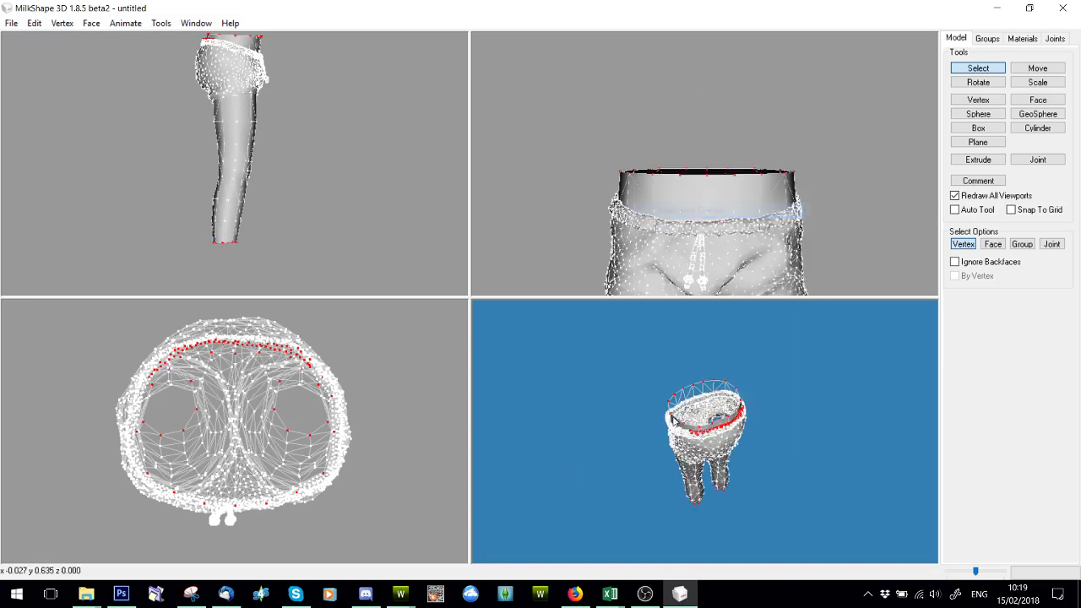
pyautogui.moveTo(676, 372); pyautogui.dragTo(662, 395)
pyautogui.moveTo(662, 395); pyautogui.dragTo(671, 383, button='right')
pyautogui.scroll(3, 671, 382)
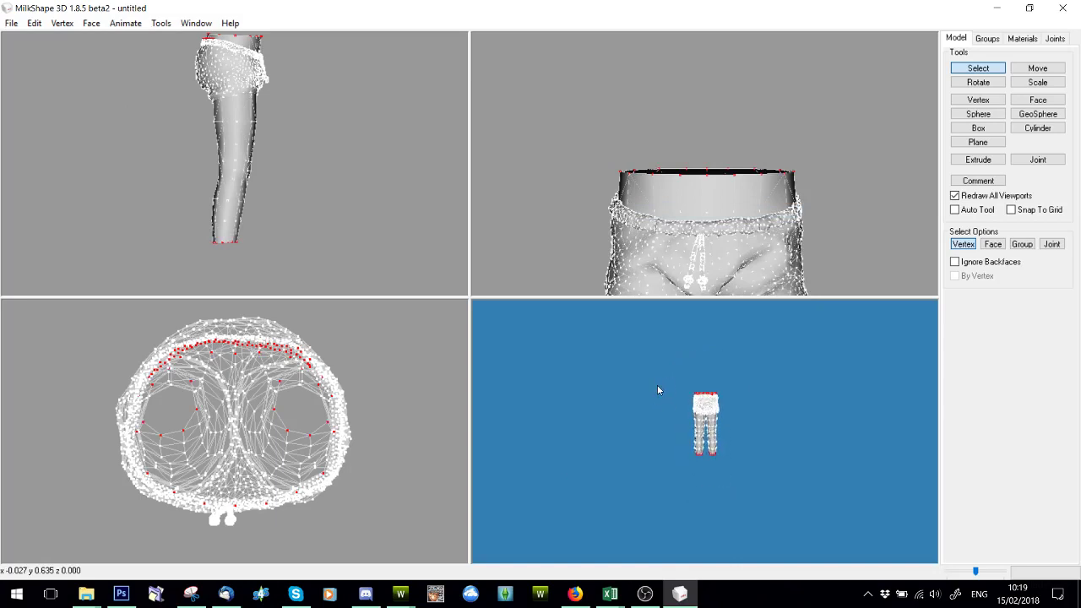
pyautogui.scroll(5, 652, 394)
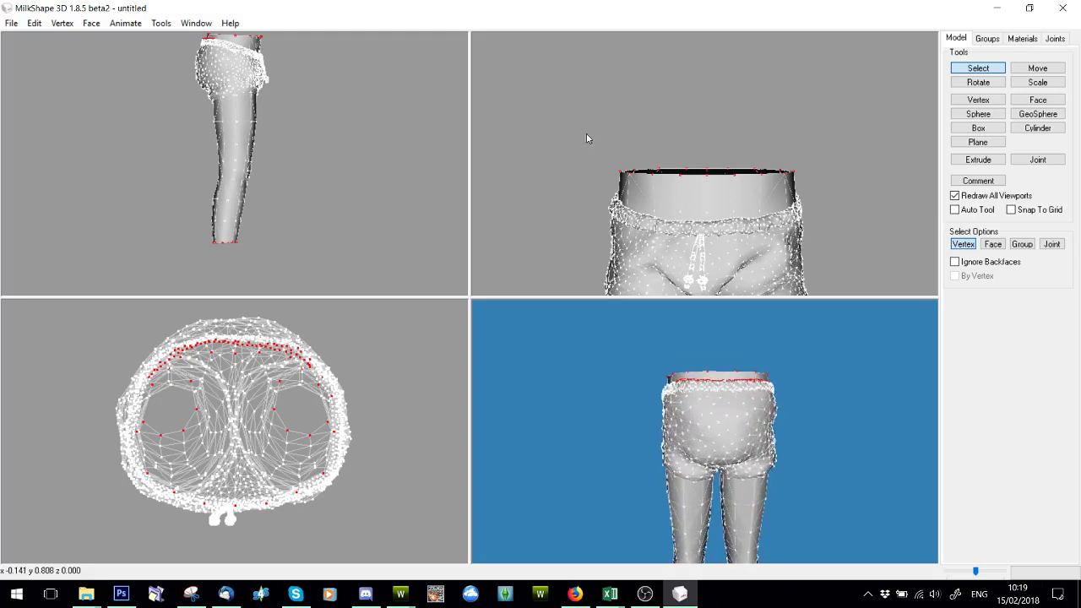
pyautogui.moveTo(609, 157); pyautogui.dragTo(802, 179)
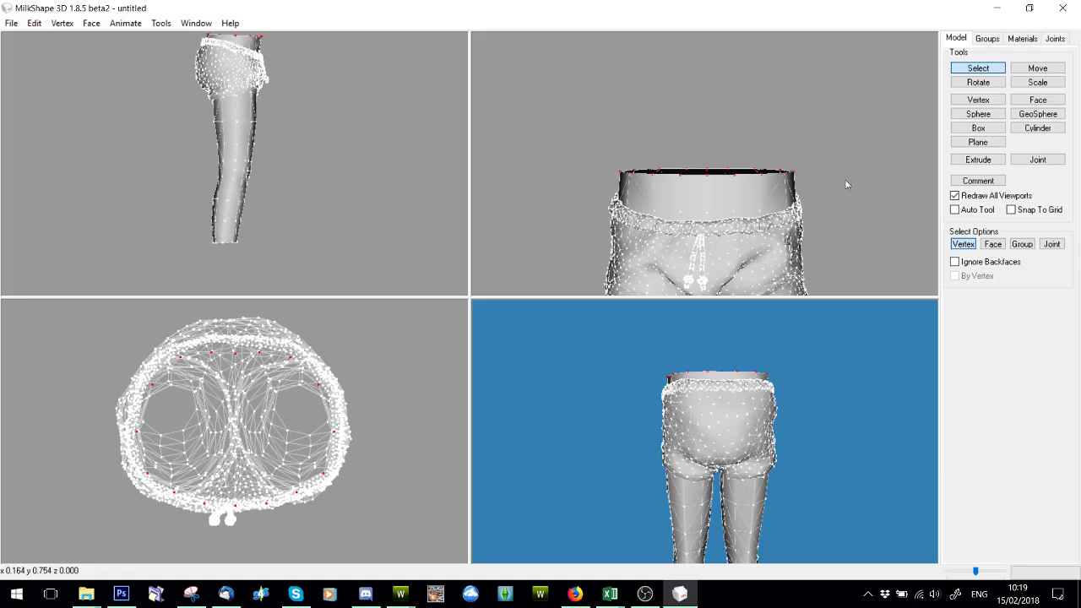
pyautogui.keyDown('shift'); pyautogui.moveTo(174, 236); pyautogui.dragTo(264, 267); pyautogui.keyUp('shift')
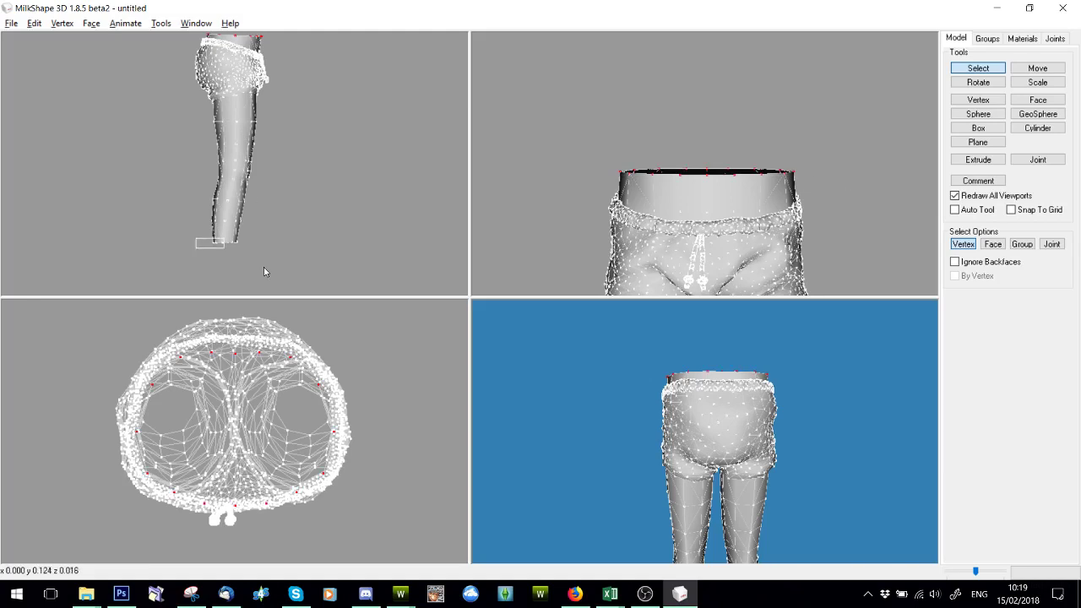
# - Invert the vertex selection, hide it, and box-select vertices in the zoomed top view
pyautogui.click(33, 23)
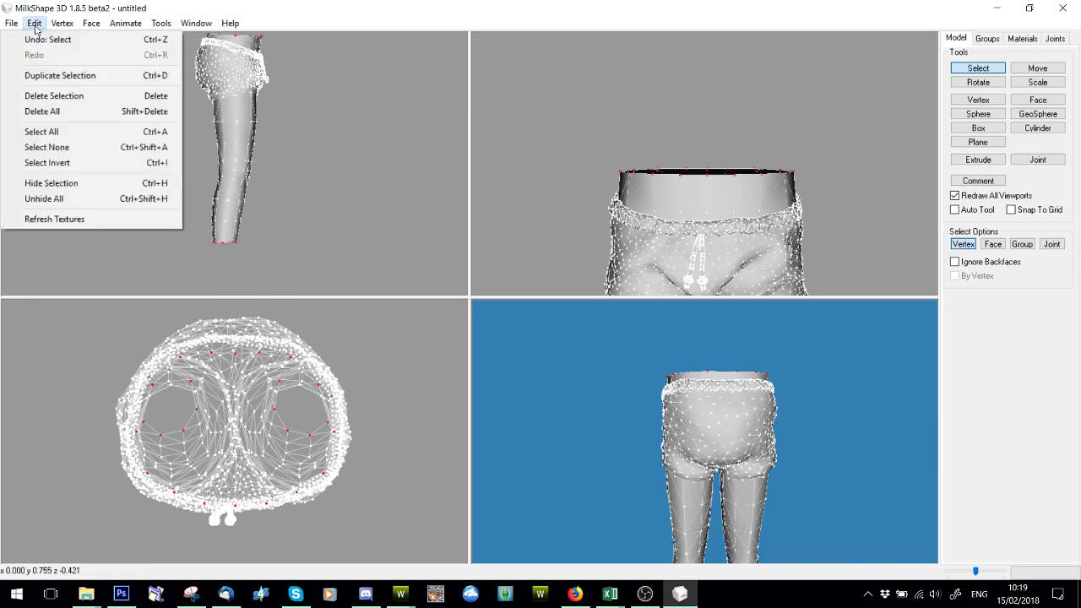
pyautogui.click(49, 162)
pyautogui.click(34, 23)
pyautogui.click(73, 183)
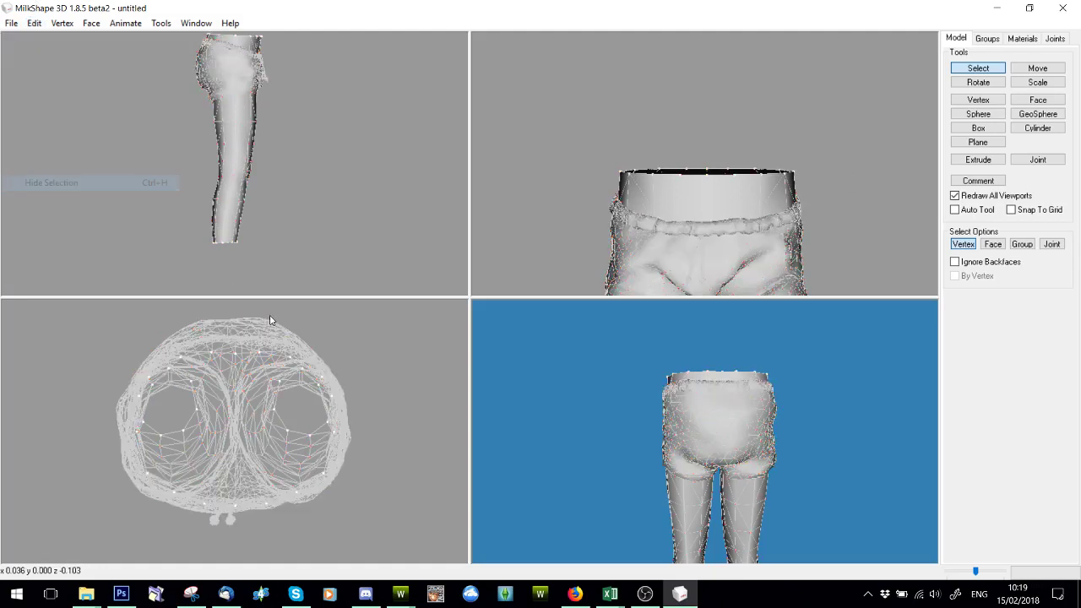
pyautogui.scroll(5, 279, 367)
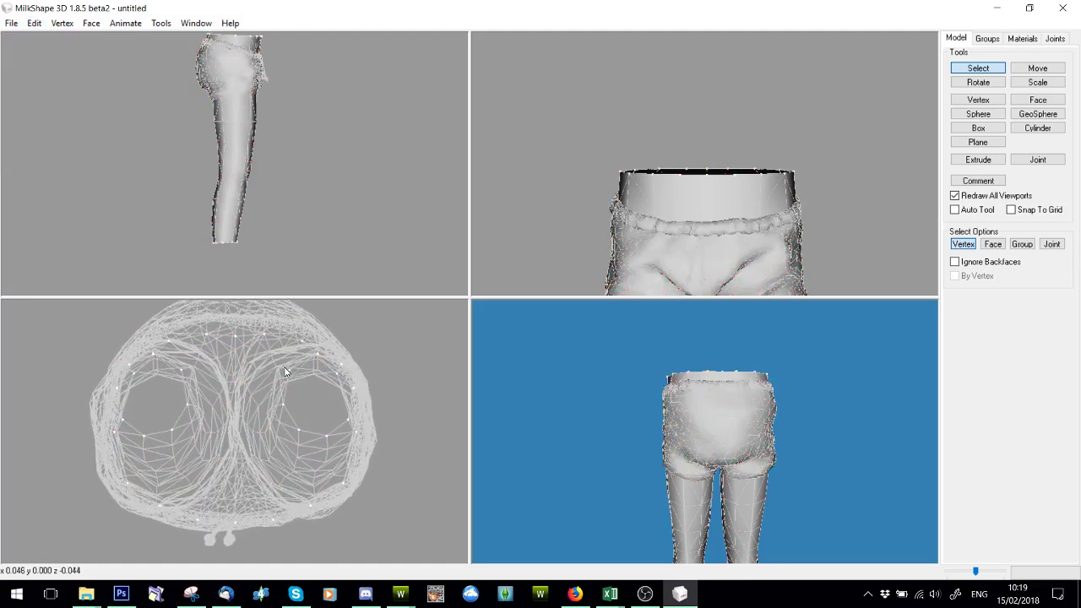
pyautogui.moveTo(226, 326); pyautogui.dragTo(243, 344)
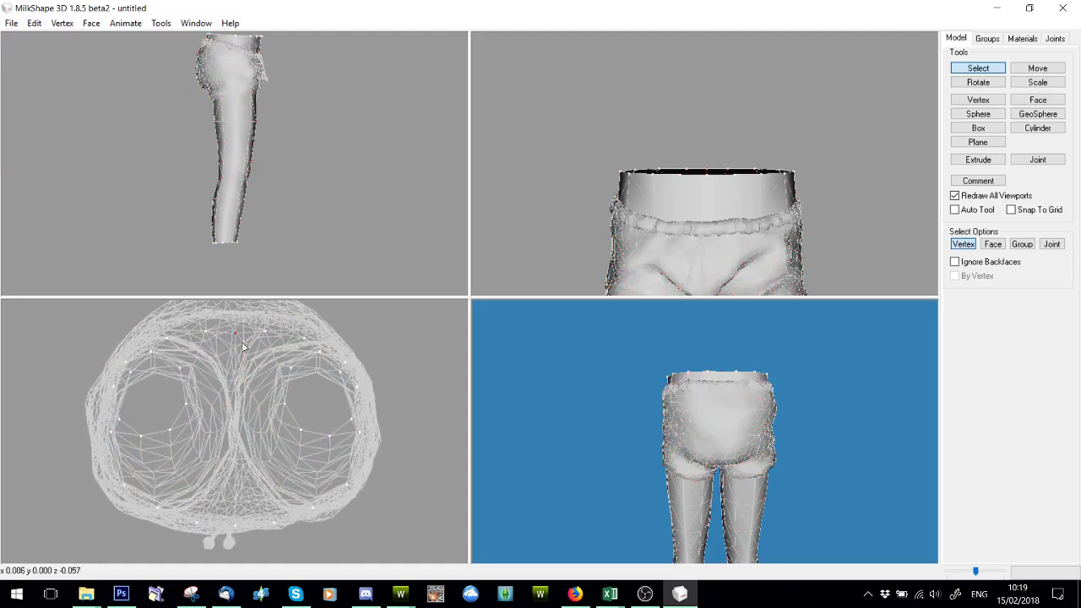
# - Bring up the viewport display options and close them without changes
pyautogui.rightClick(269, 419)
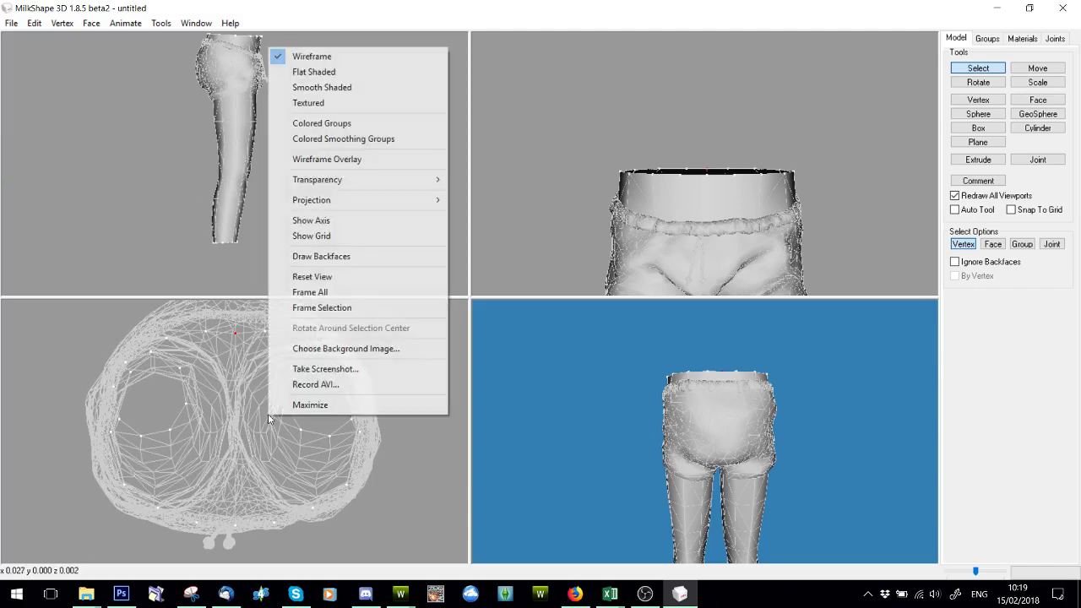
pyautogui.moveTo(323, 201)
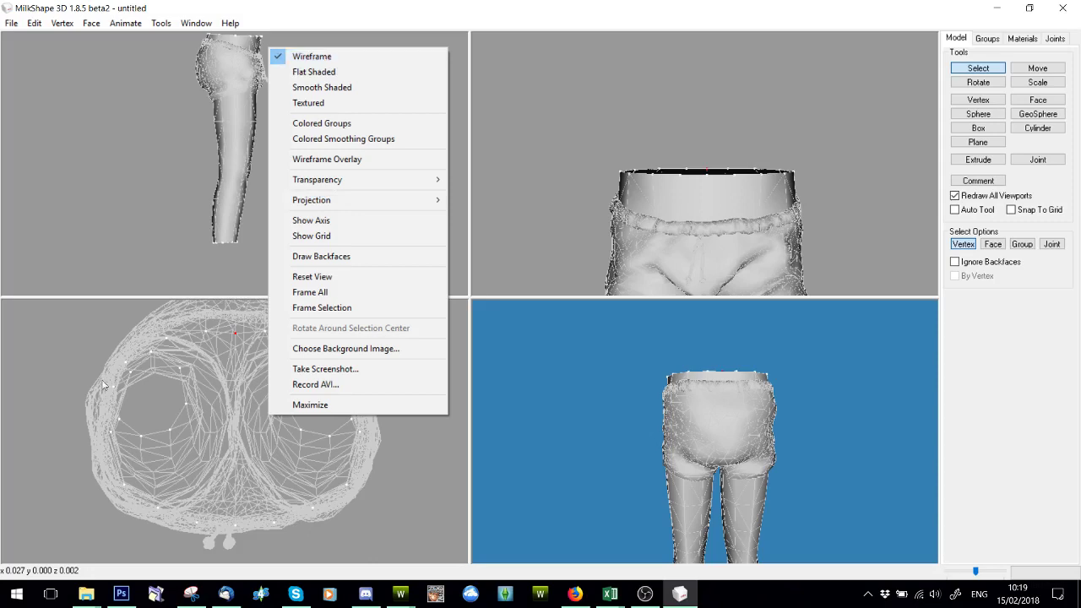
pyautogui.click(419, 440)
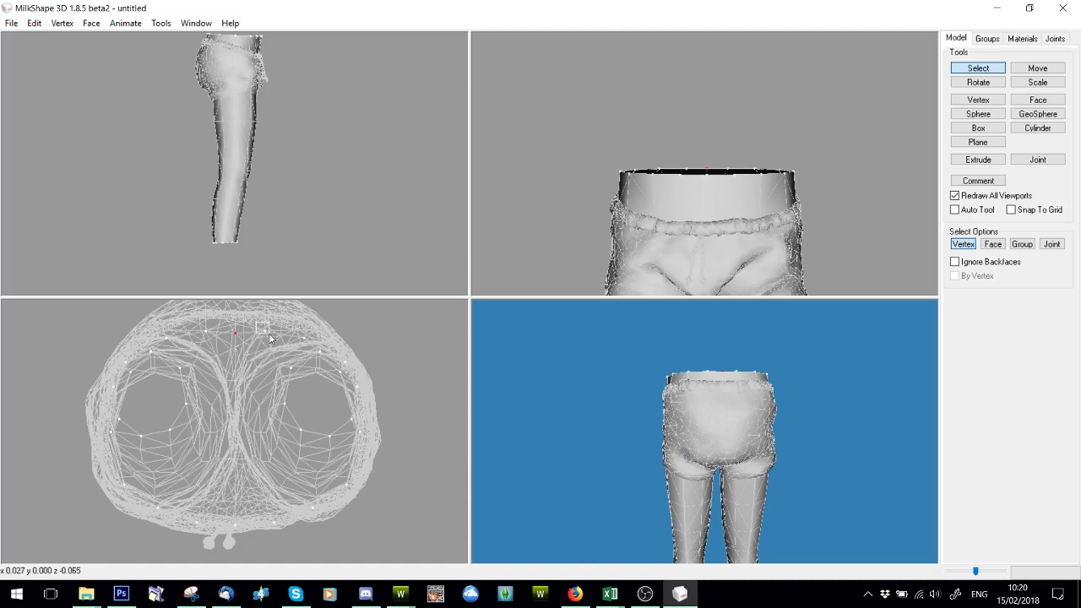
# - Select individual vertices around the leg openings in the top view
pyautogui.moveTo(257, 323); pyautogui.dragTo(271, 341)
pyautogui.click(302, 337)
pyautogui.click(319, 351)
pyautogui.moveTo(341, 413); pyautogui.dragTo(360, 430)
pyautogui.moveTo(320, 517); pyautogui.dragTo(247, 532)
pyautogui.moveTo(293, 409); pyautogui.dragTo(368, 423)
# - Delete the second group_base group and export the mesh as TSRW Object 'test2' to Downloads
pyautogui.click(986, 39)
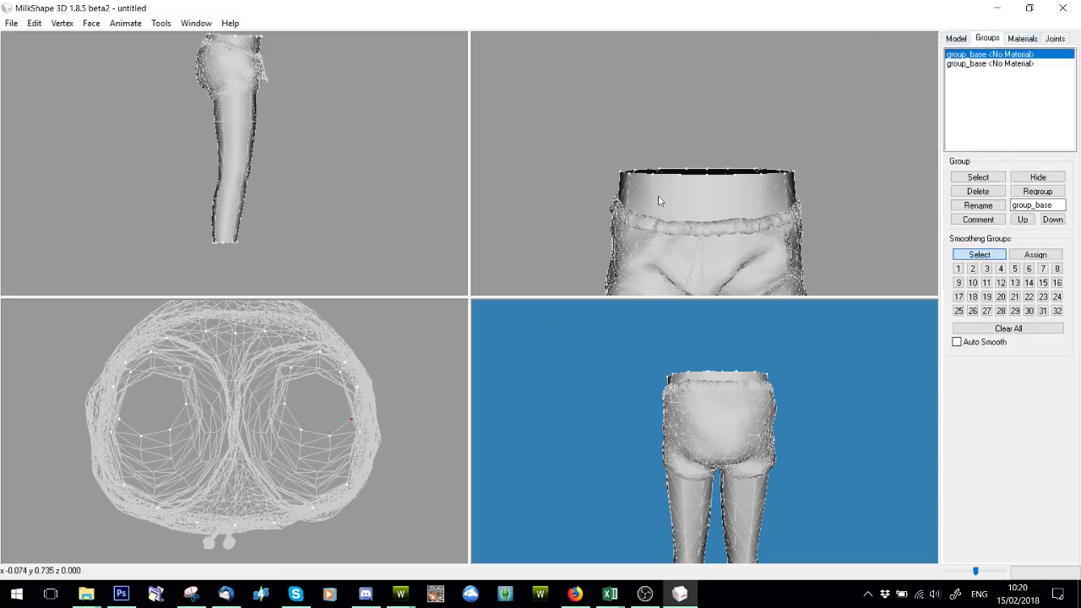
pyautogui.click(978, 191)
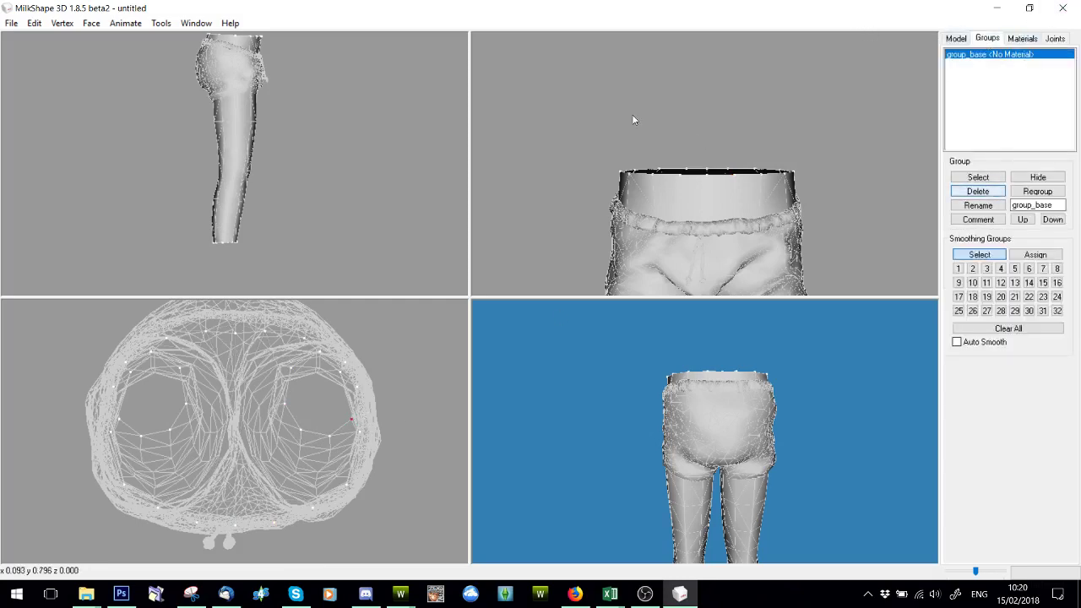
pyautogui.click(11, 23)
pyautogui.moveTo(49, 142)
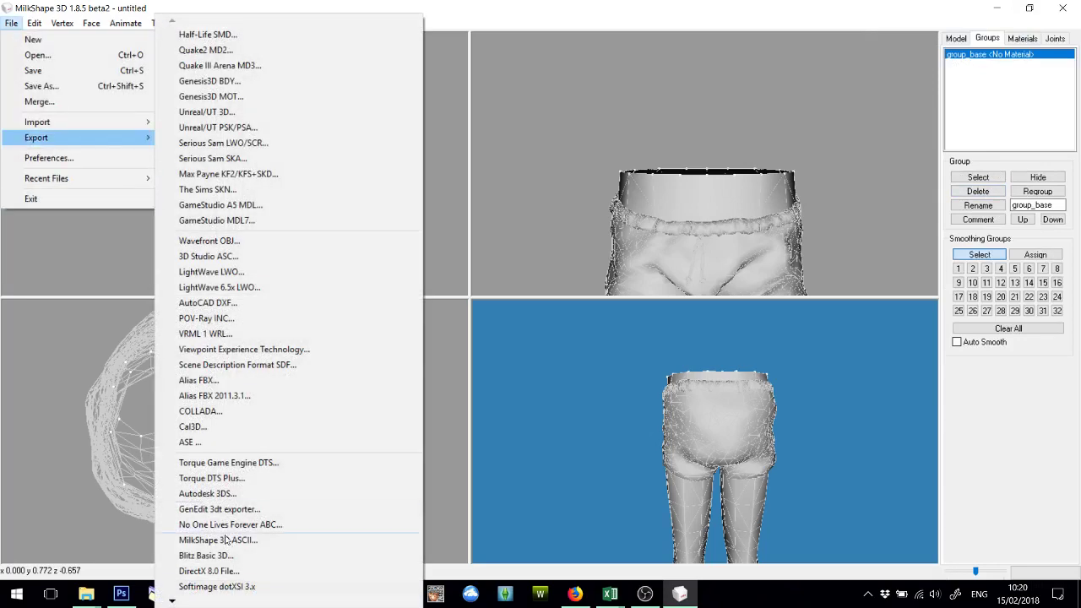
pyautogui.moveTo(215, 602)
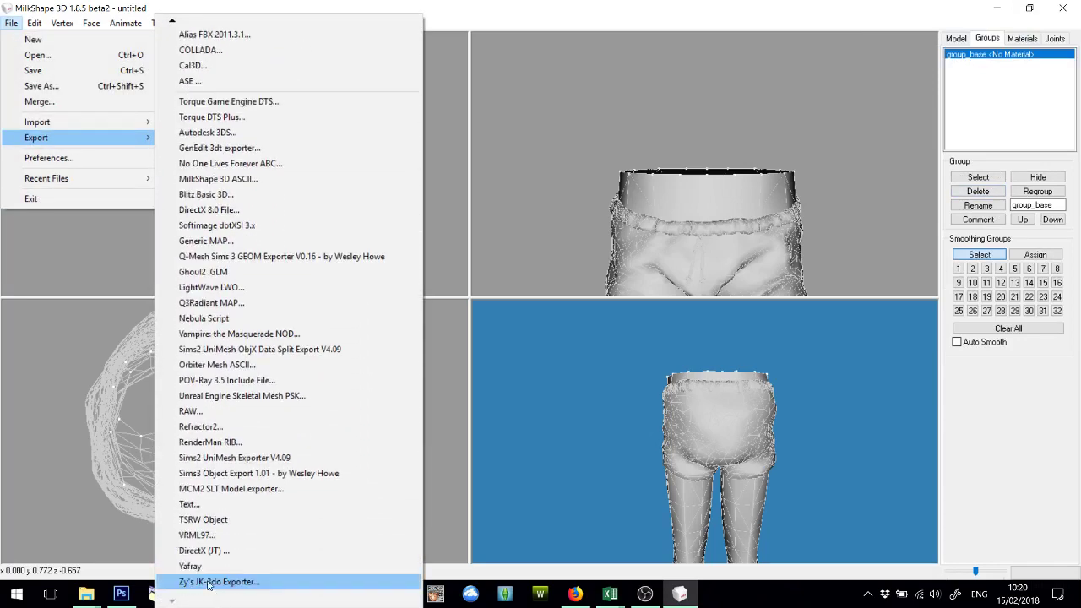
pyautogui.click(198, 521)
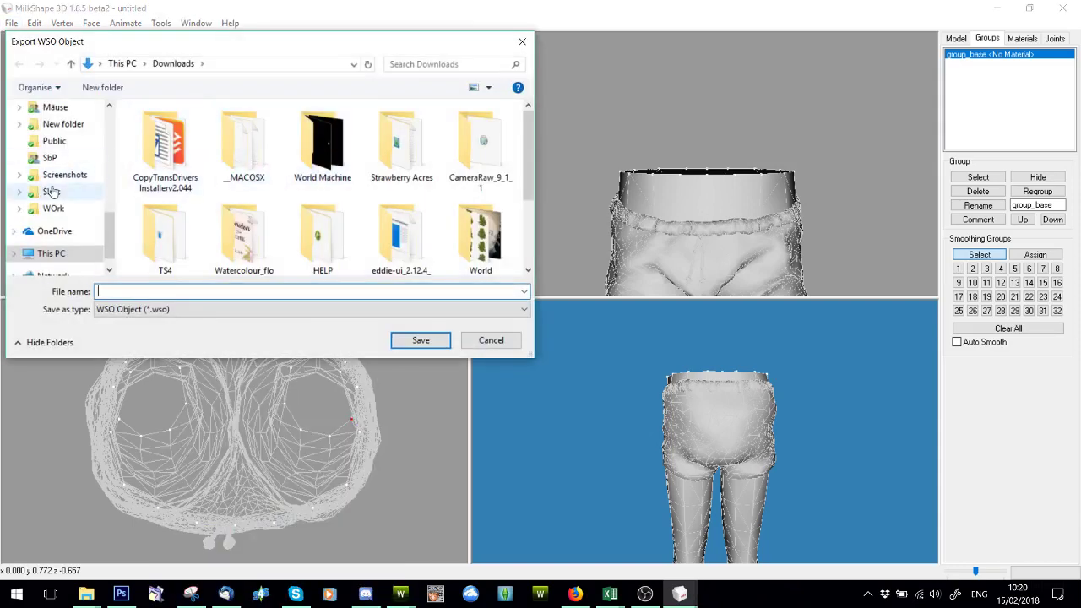
pyautogui.scroll(-2, 254, 194)
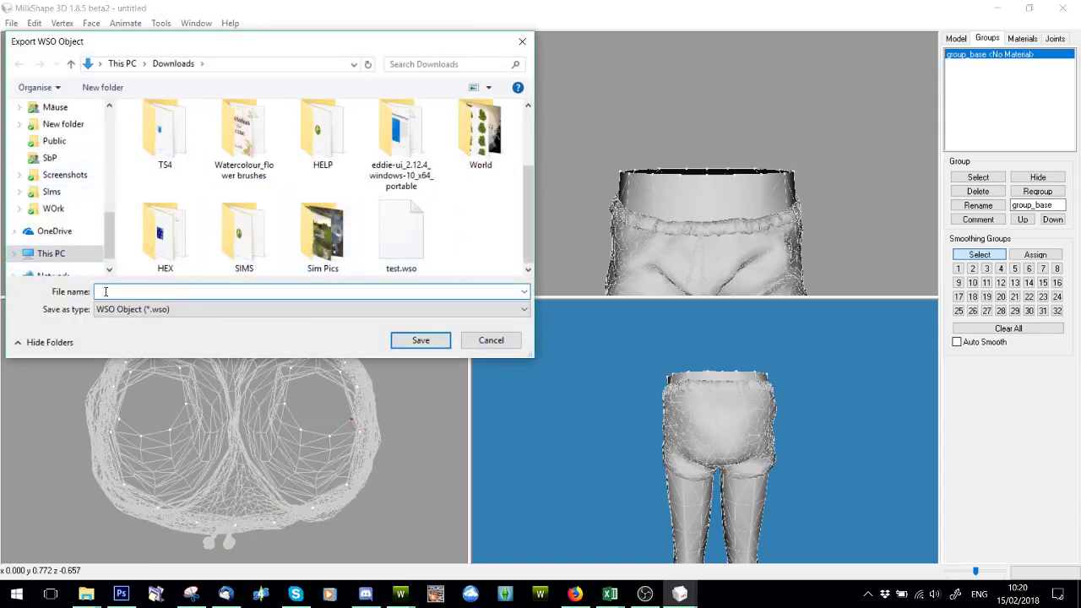
pyautogui.write('test2')
pyautogui.click(414, 339)
# - Switch to the child shorts project window and rotate the model to face front
pyautogui.moveTo(402, 591)
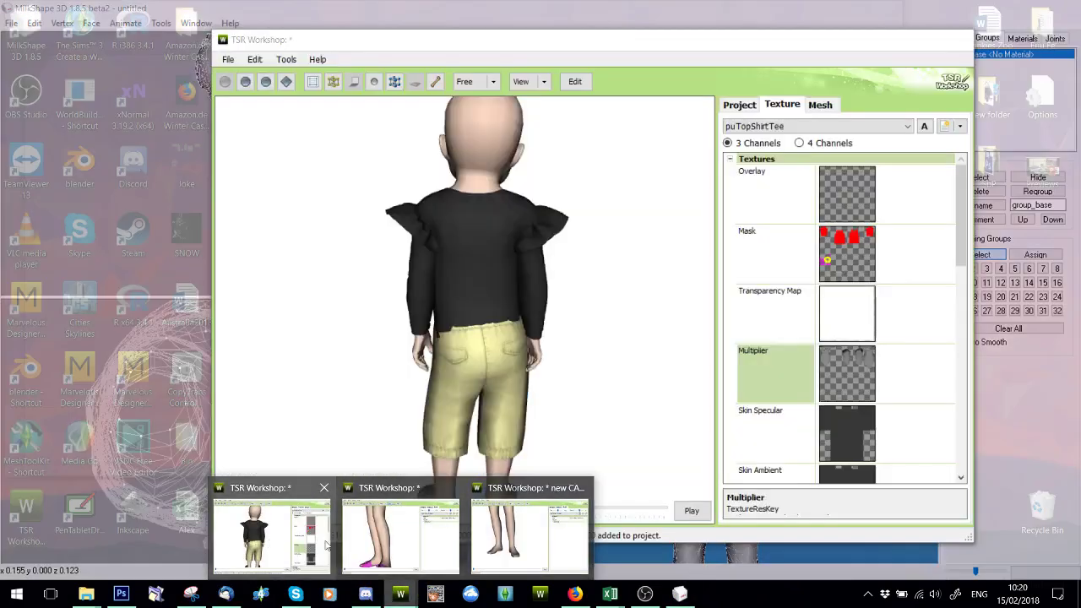
pyautogui.click(530, 534)
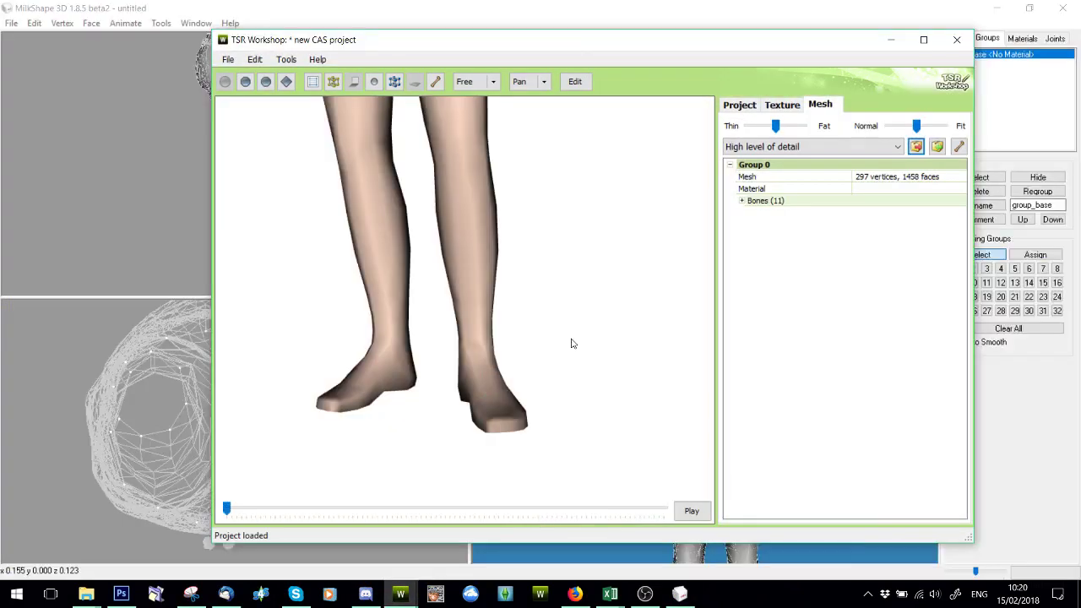
pyautogui.moveTo(402, 591)
pyautogui.click(377, 515)
pyautogui.scroll(-5, 439, 288)
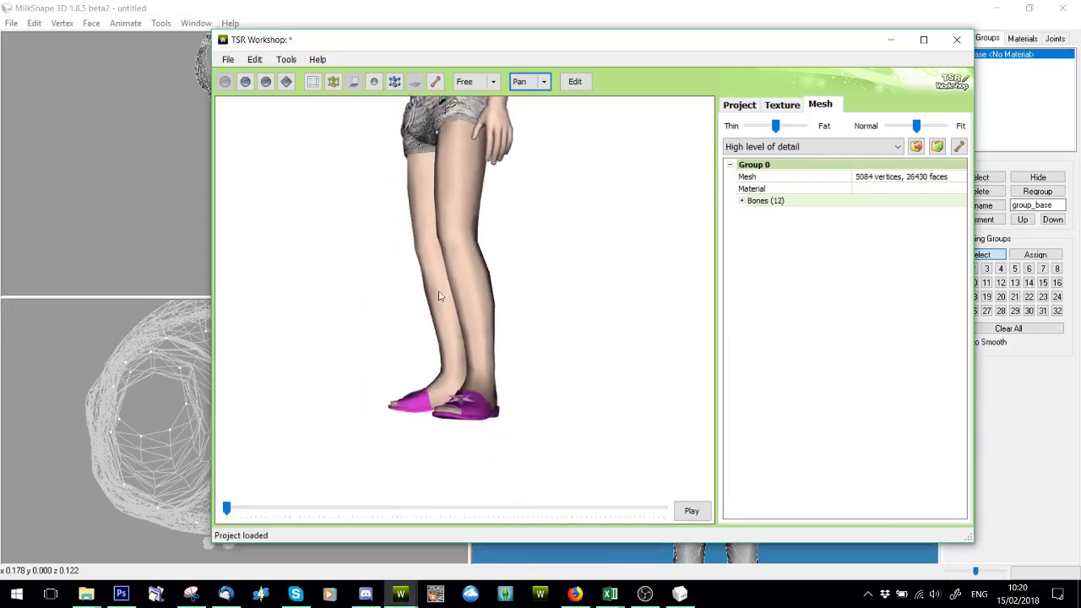
pyautogui.moveTo(439, 289); pyautogui.dragTo(443, 338)
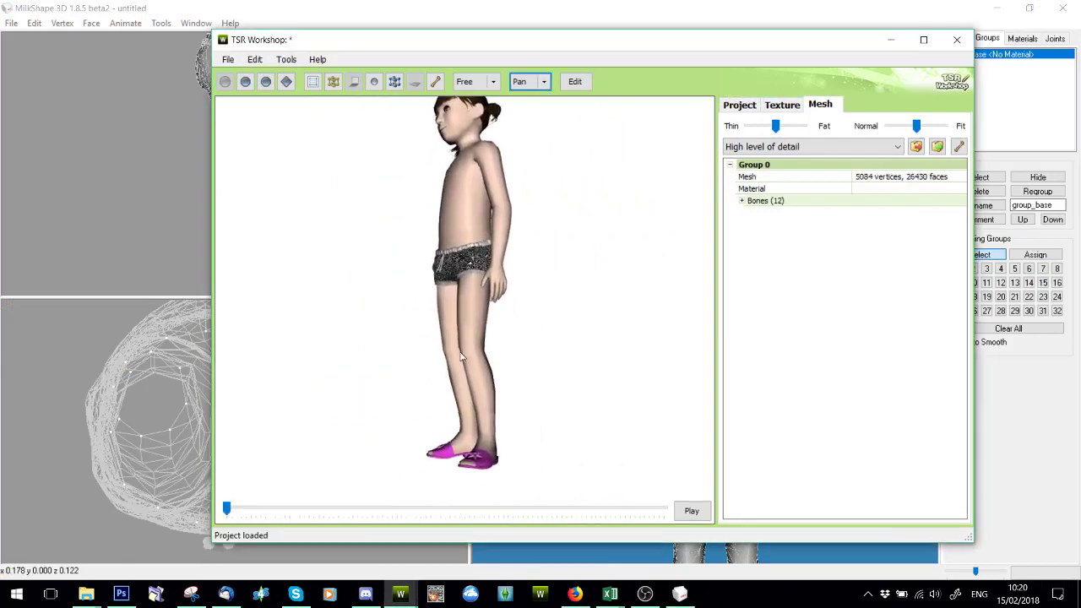
pyautogui.click(544, 82)
pyautogui.click(543, 101)
pyautogui.moveTo(645, 371); pyautogui.dragTo(608, 389)
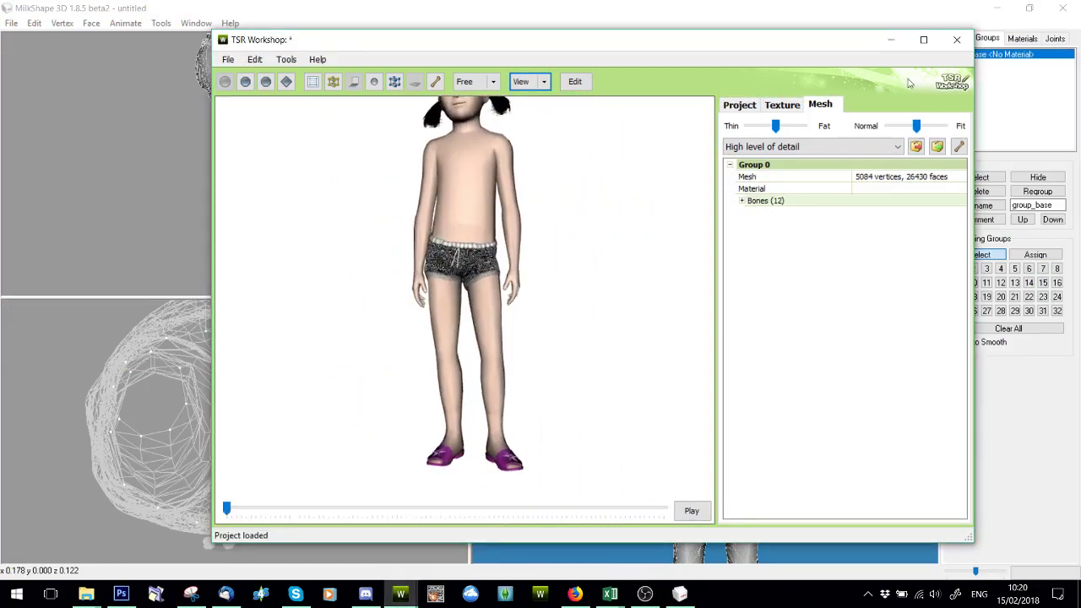
# - Import test2.wso into the project mesh, declining optimisation and confirming the prompts
pyautogui.click(937, 146)
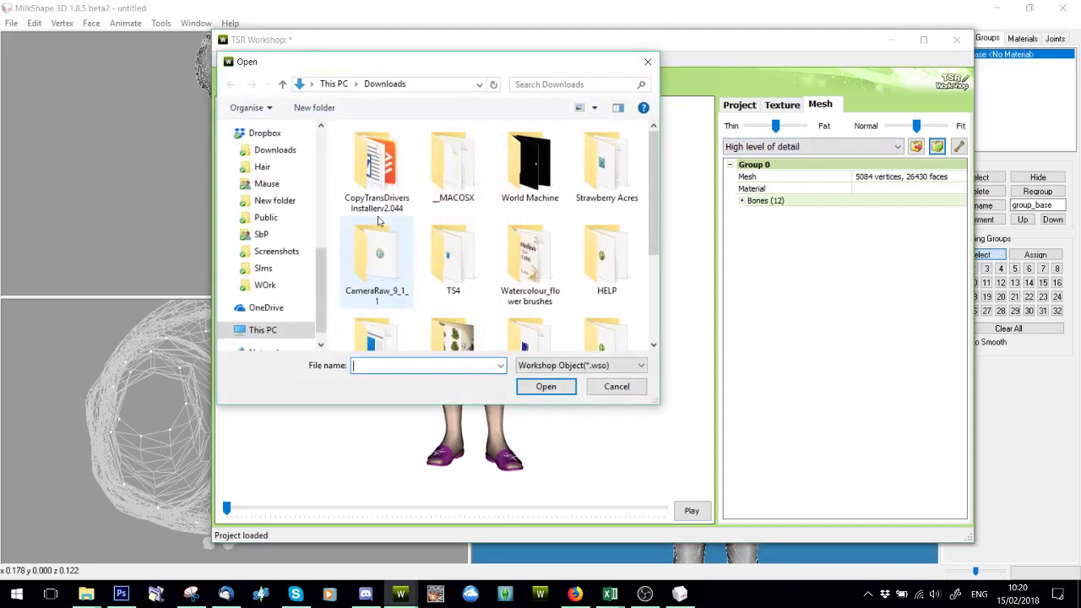
pyautogui.scroll(5, 245, 199)
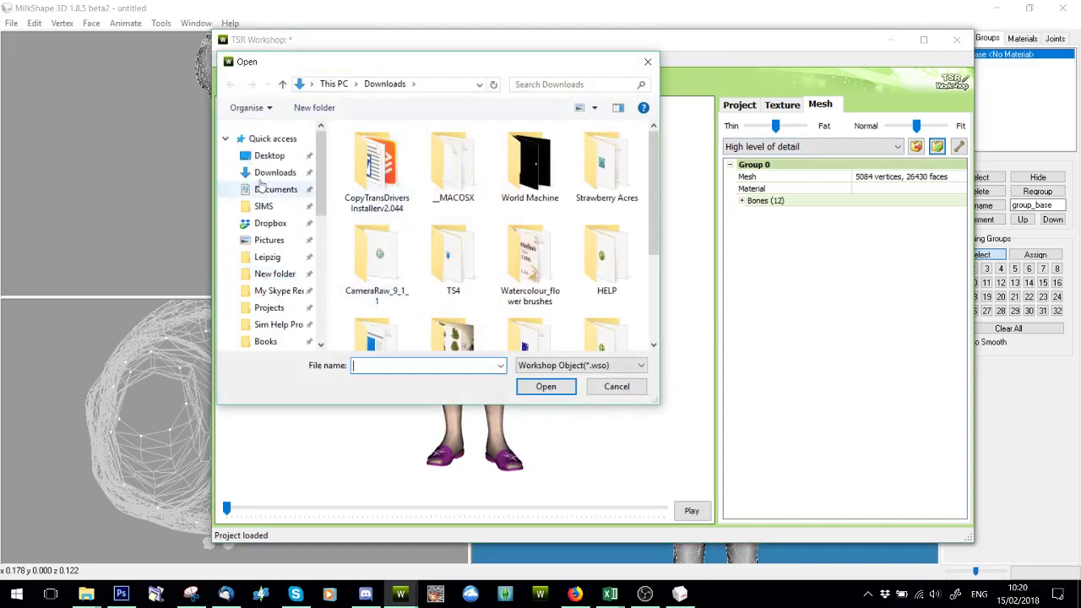
pyautogui.scroll(-3, 514, 221)
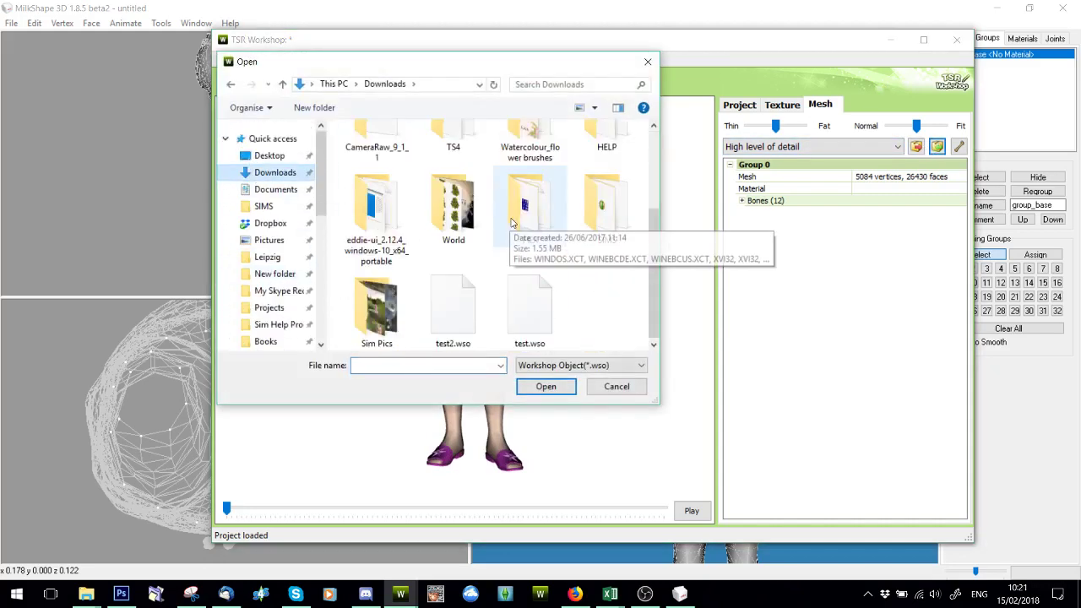
pyautogui.doubleClick(456, 314)
pyautogui.click(656, 353)
pyautogui.click(585, 343)
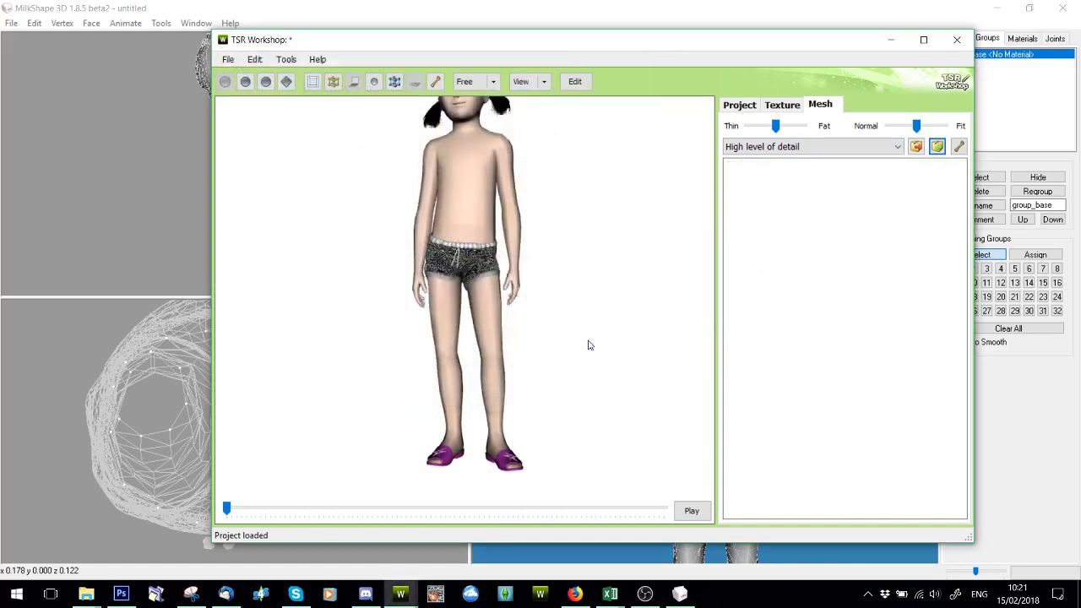
pyautogui.click(581, 346)
# - Pan the view from the model's feet up to the face and the shorts
pyautogui.scroll(3, 540, 359)
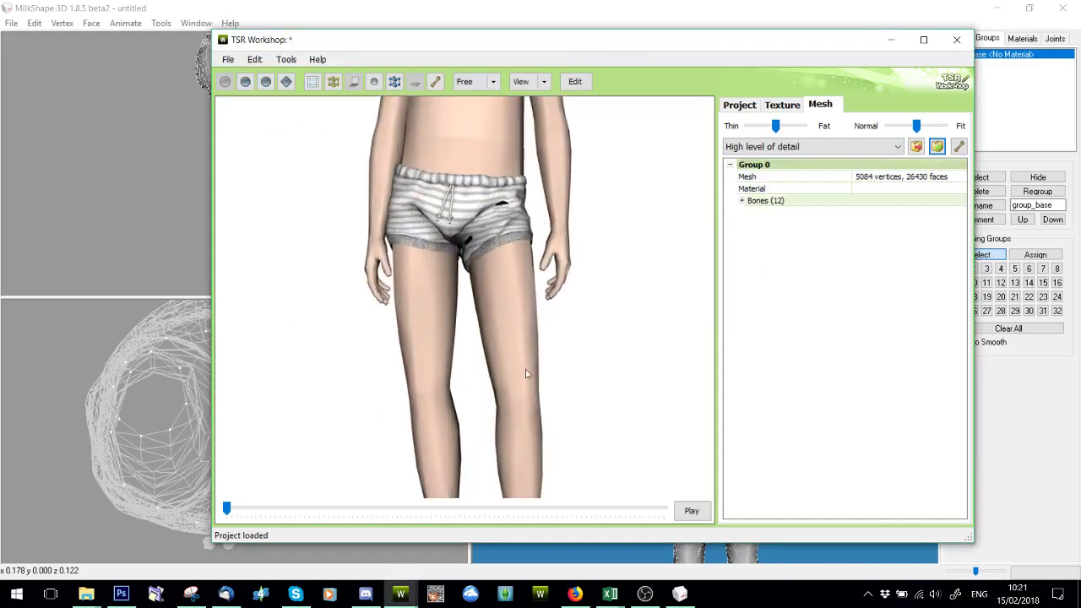
pyautogui.click(544, 82)
pyautogui.click(536, 114)
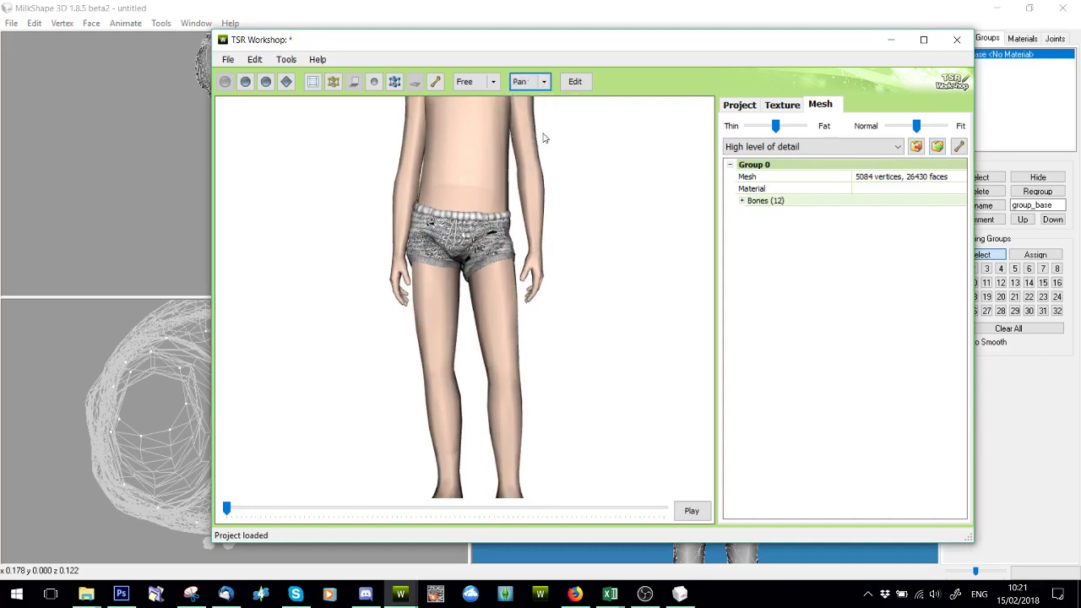
pyautogui.moveTo(488, 366); pyautogui.dragTo(499, 313)
pyautogui.scroll(2, 488, 335)
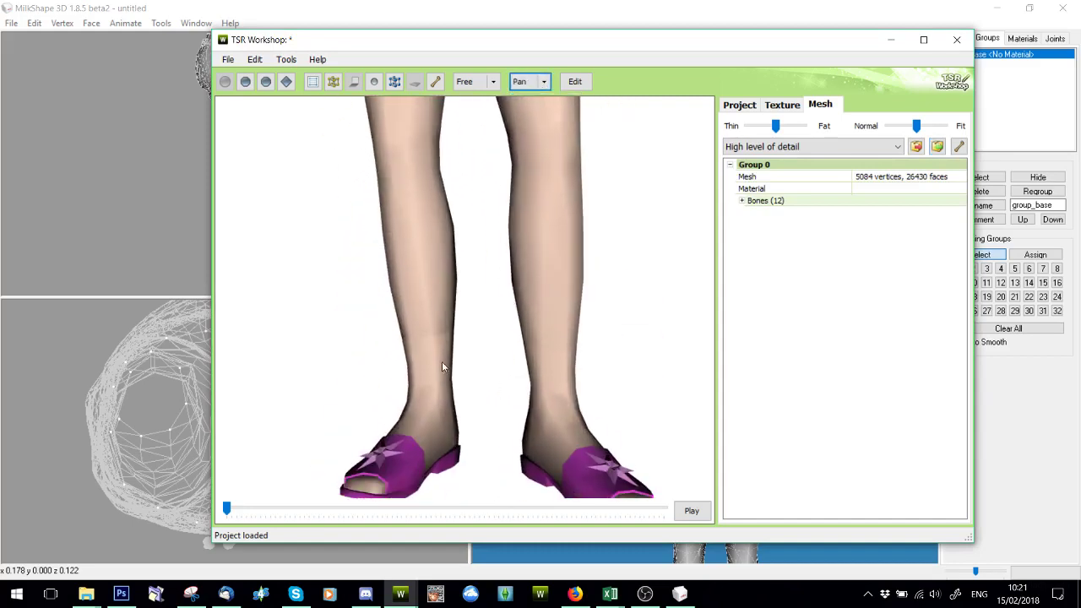
pyautogui.moveTo(527, 199); pyautogui.dragTo(438, 314)
pyautogui.scroll(3, 519, 308)
# - Rotate the model to inspect the waistband from front and side, then return to MilkShape 3D
pyautogui.click(544, 81)
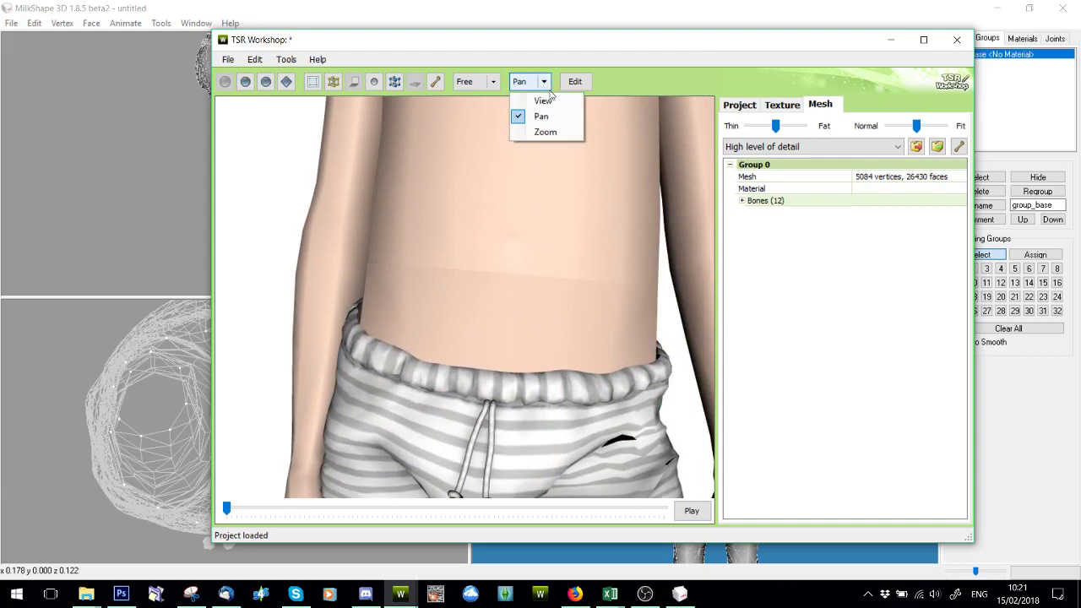
pyautogui.click(536, 97)
pyautogui.moveTo(525, 332); pyautogui.dragTo(432, 276)
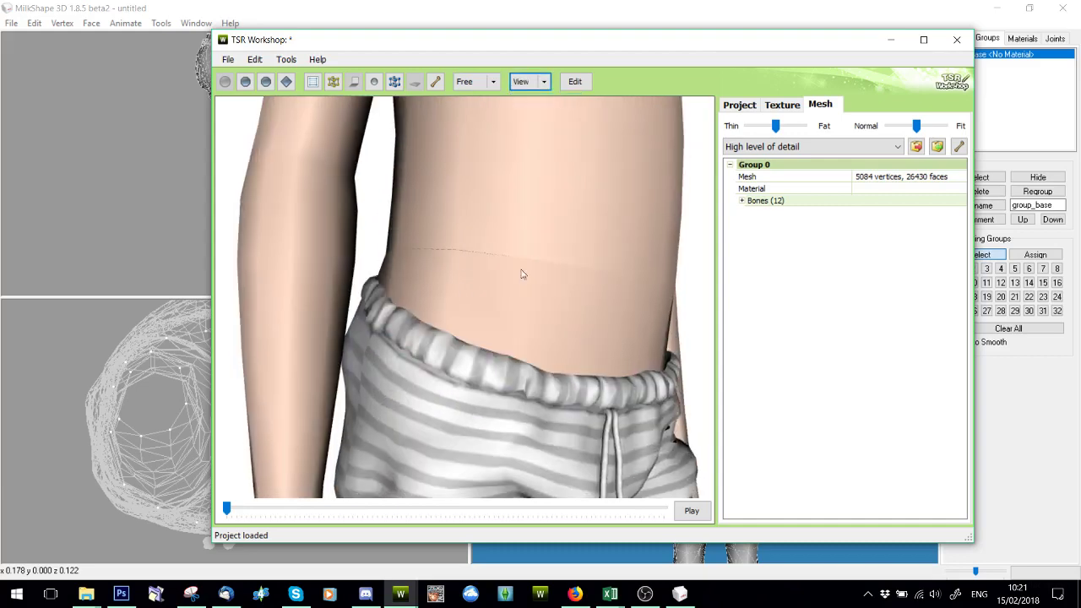
pyautogui.moveTo(521, 274); pyautogui.dragTo(612, 279)
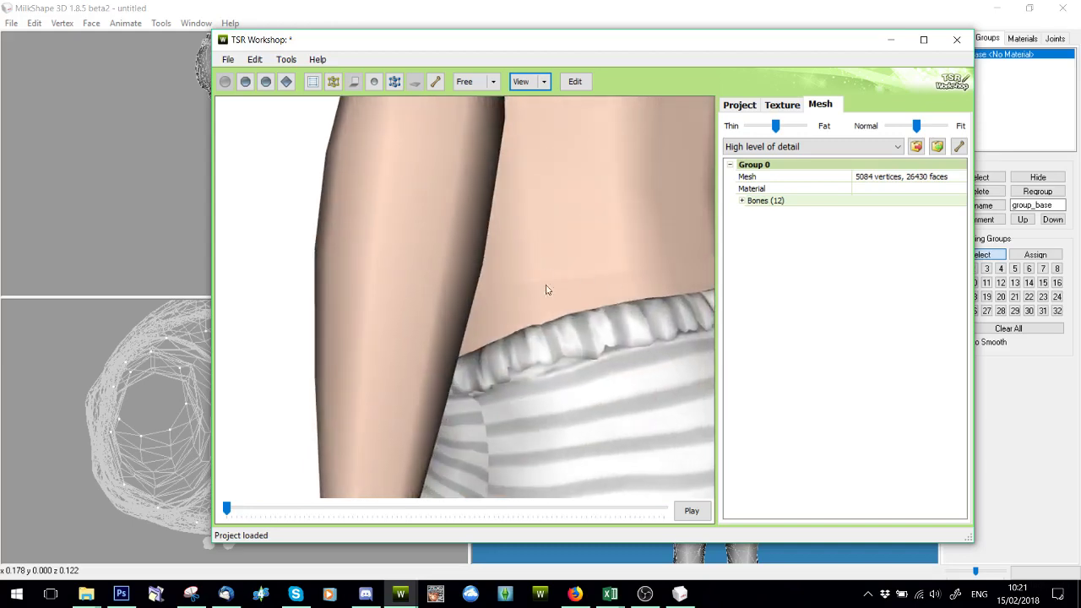
pyautogui.moveTo(546, 289); pyautogui.dragTo(612, 285)
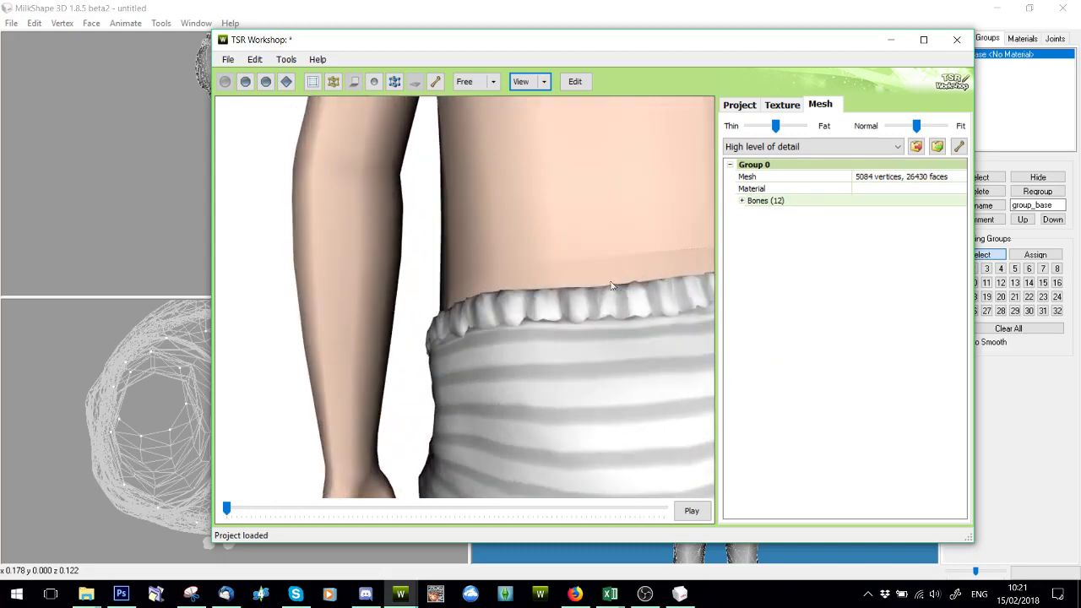
pyautogui.moveTo(469, 273); pyautogui.dragTo(541, 290)
pyautogui.moveTo(660, 253); pyautogui.dragTo(566, 253)
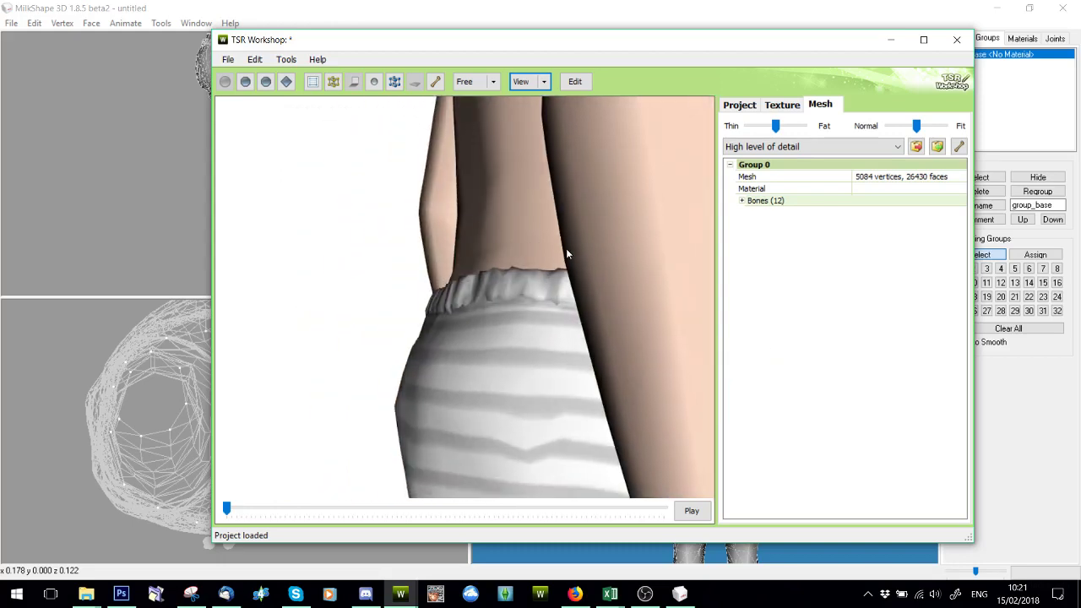
pyautogui.click(178, 546)
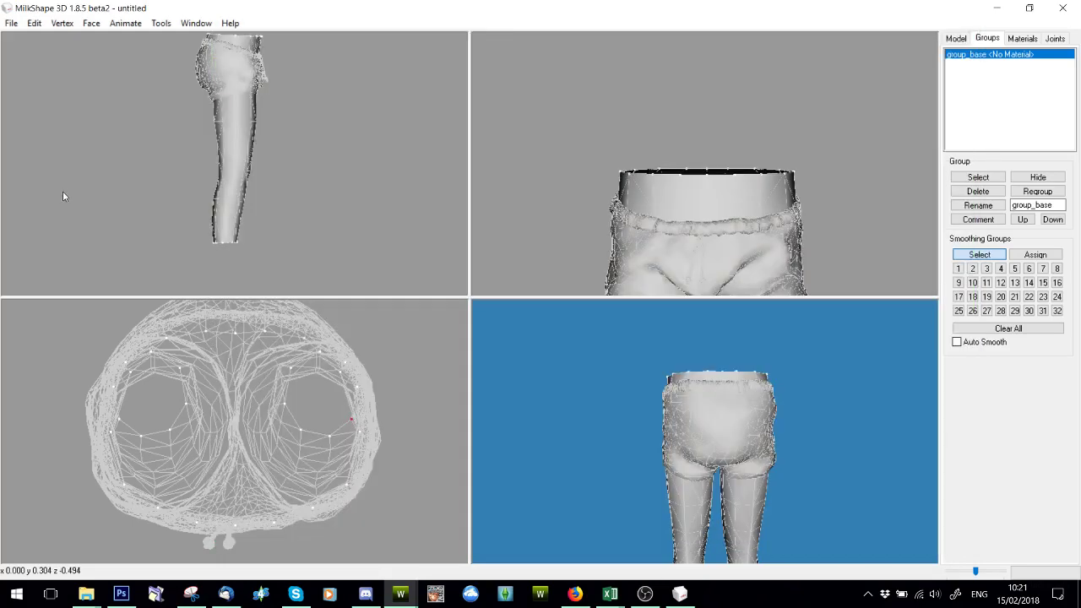
# - Delete the shorts group and import BTot.wso from the Child Top Under folder
pyautogui.click(1002, 191)
pyautogui.click(12, 22)
pyautogui.moveTo(38, 121)
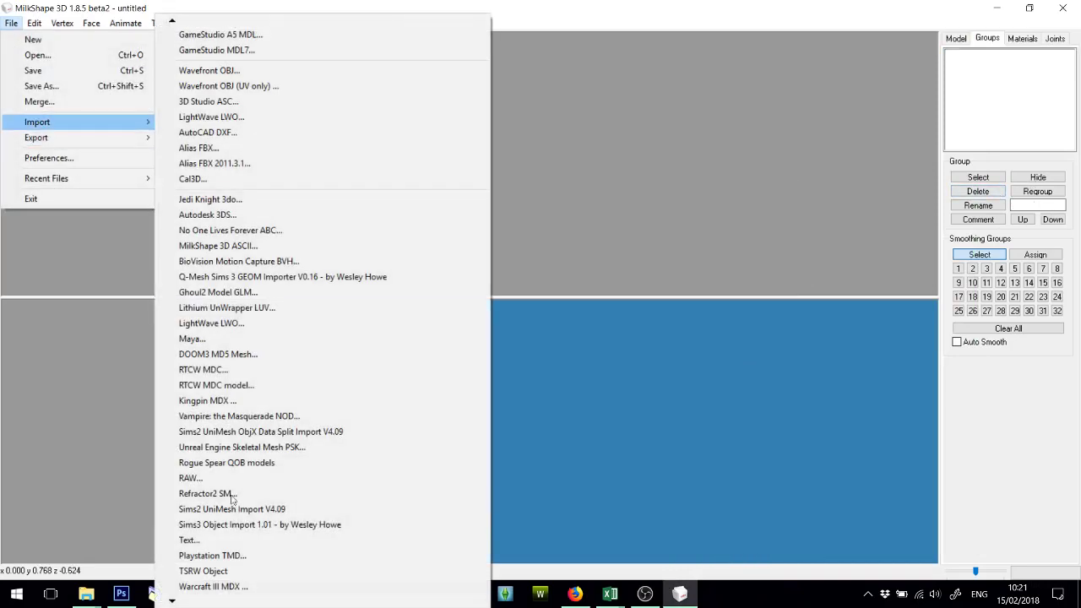
pyautogui.click(245, 572)
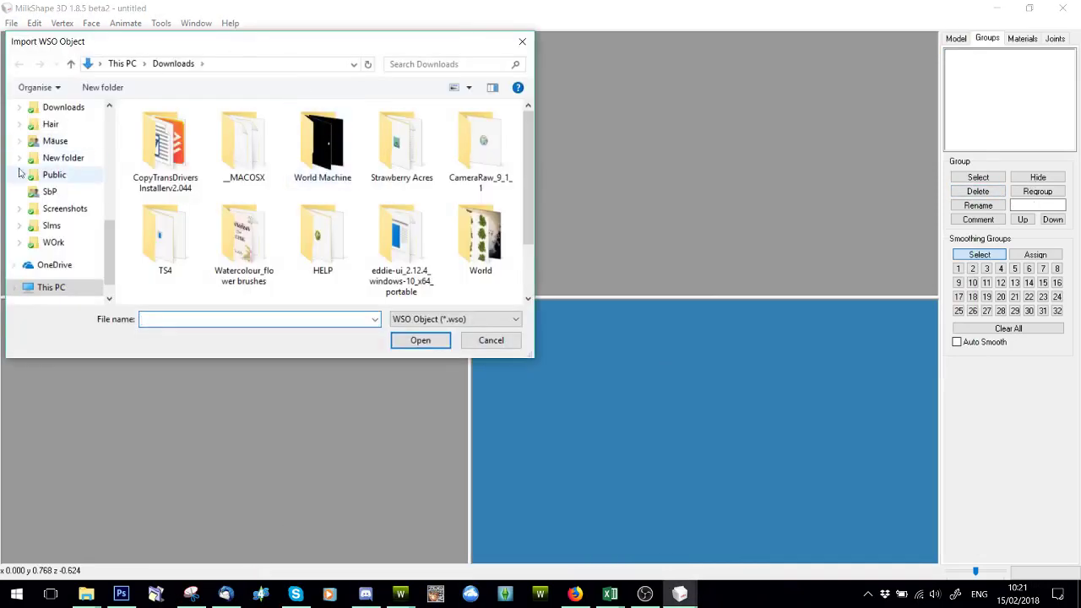
pyautogui.scroll(3, 51, 194)
pyautogui.click(62, 209)
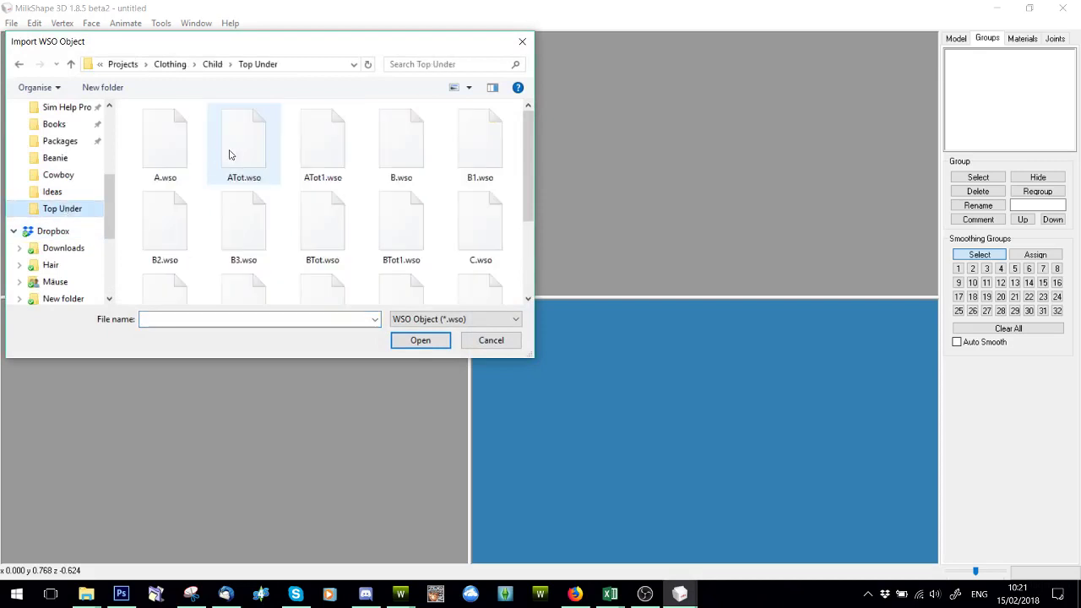
pyautogui.scroll(-1, 228, 155)
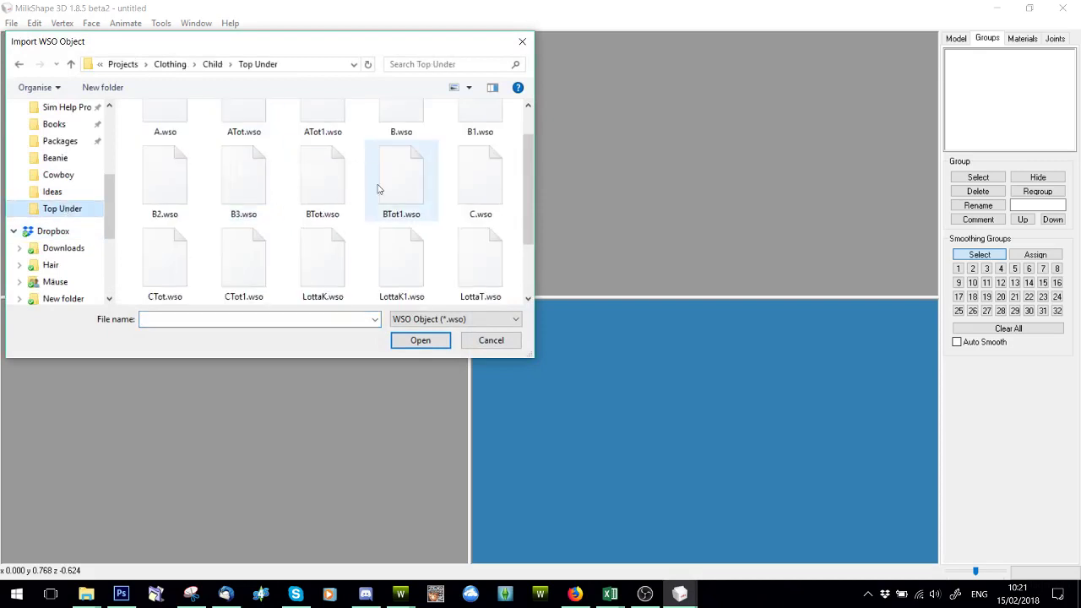
pyautogui.doubleClick(313, 183)
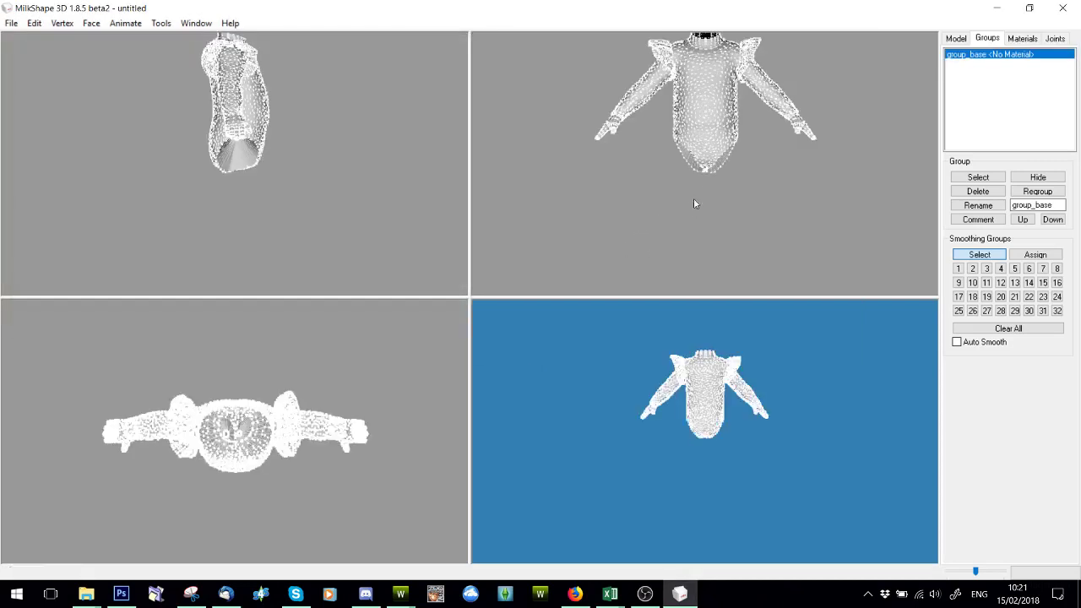
pyautogui.scroll(2, 694, 197)
pyautogui.click(402, 595)
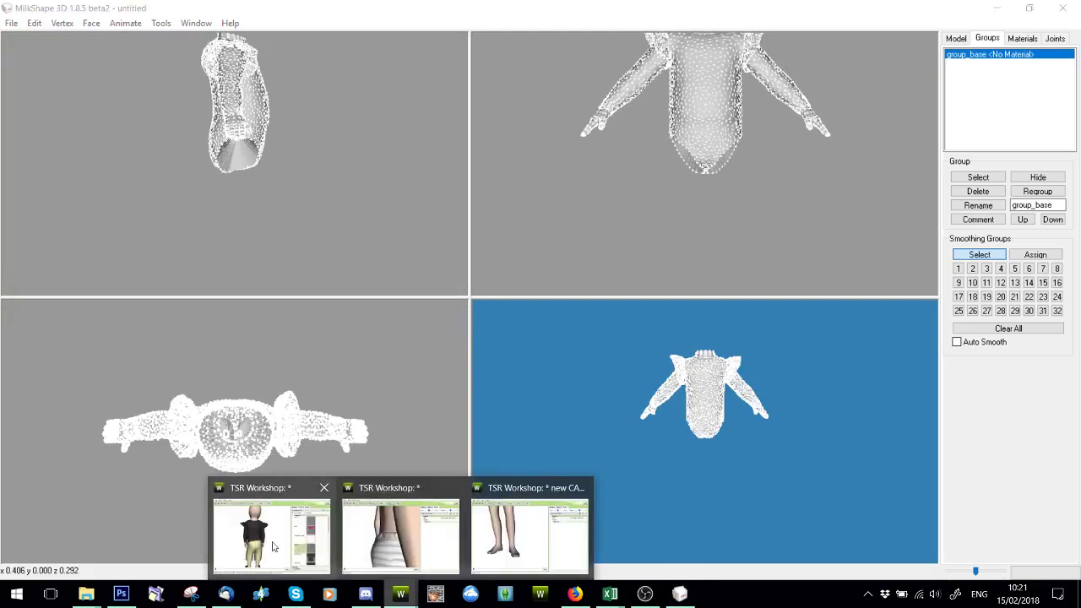
pyautogui.click(398, 528)
pyautogui.scroll(4, 485, 222)
pyautogui.moveTo(486, 219); pyautogui.dragTo(140, 251)
pyautogui.moveTo(163, 214); pyautogui.dragTo(460, 172)
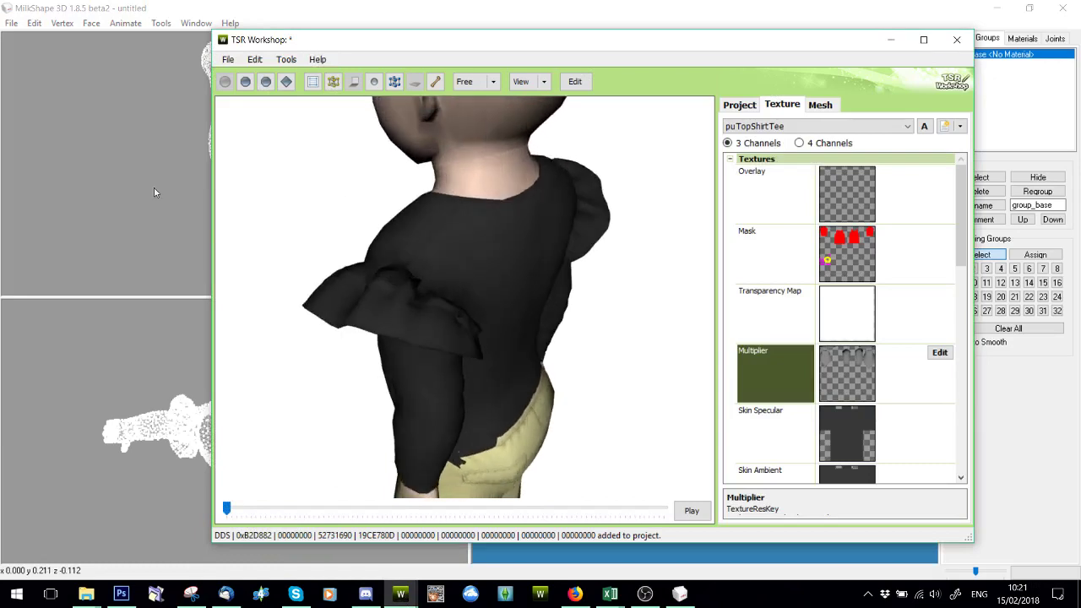
pyautogui.hotkey('alt', 'Tab')
# - Import topnude.wso as a TSRW Object from the Clothing > Toddler folder
pyautogui.click(11, 23)
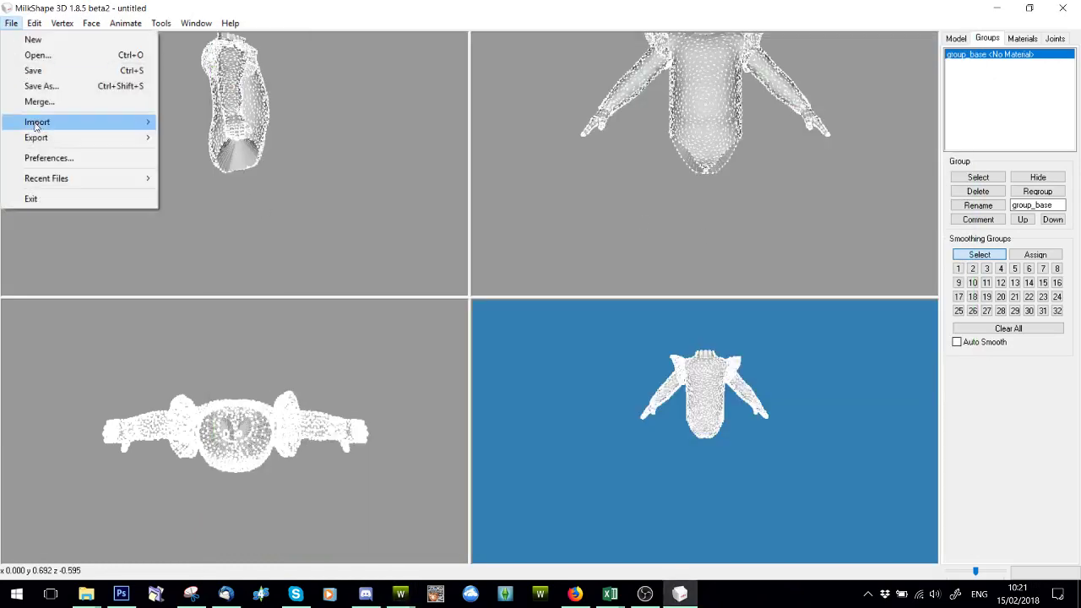
pyautogui.moveTo(51, 122)
pyautogui.click(282, 571)
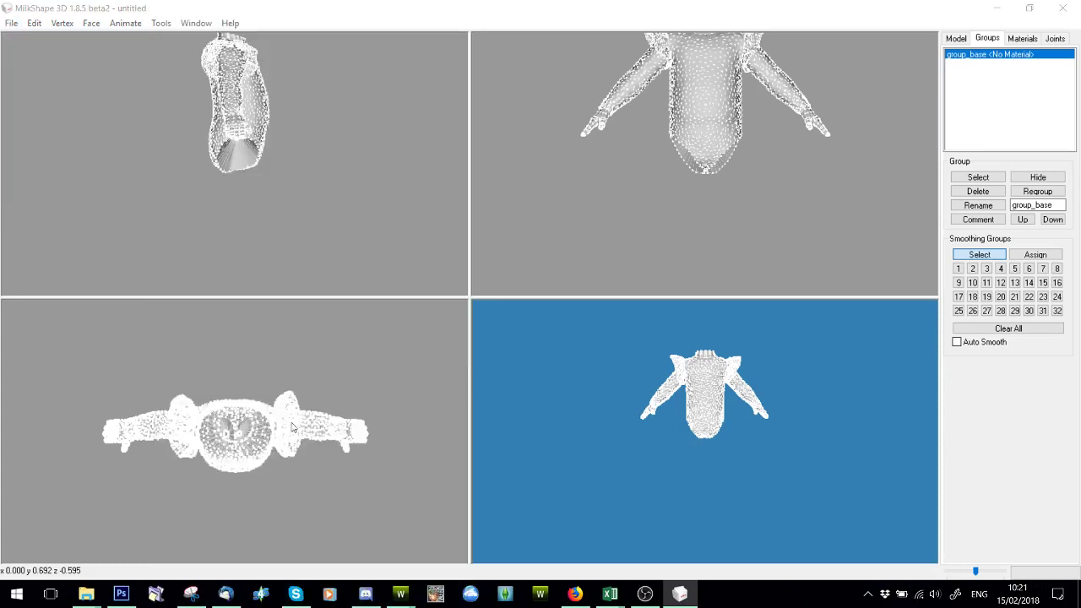
pyautogui.click(169, 64)
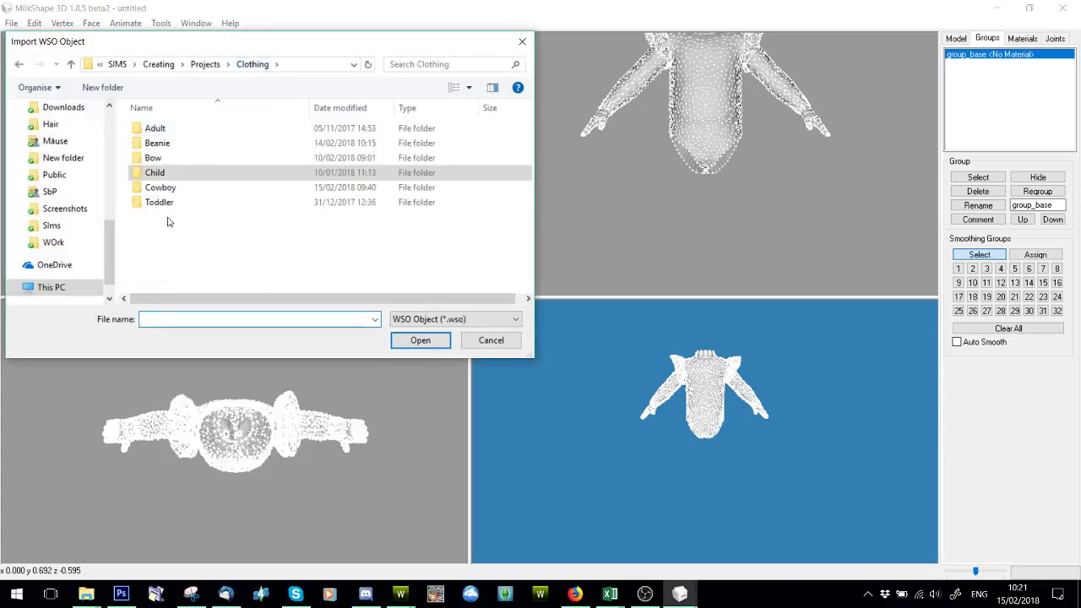
pyautogui.doubleClick(157, 201)
pyautogui.scroll(-8, 231, 193)
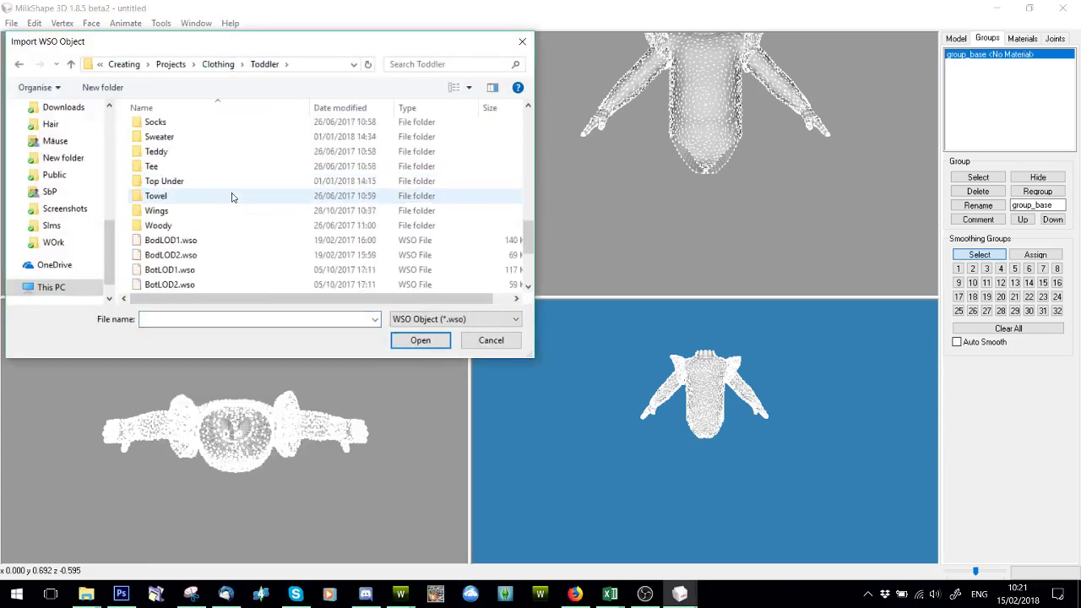
pyautogui.doubleClick(169, 285)
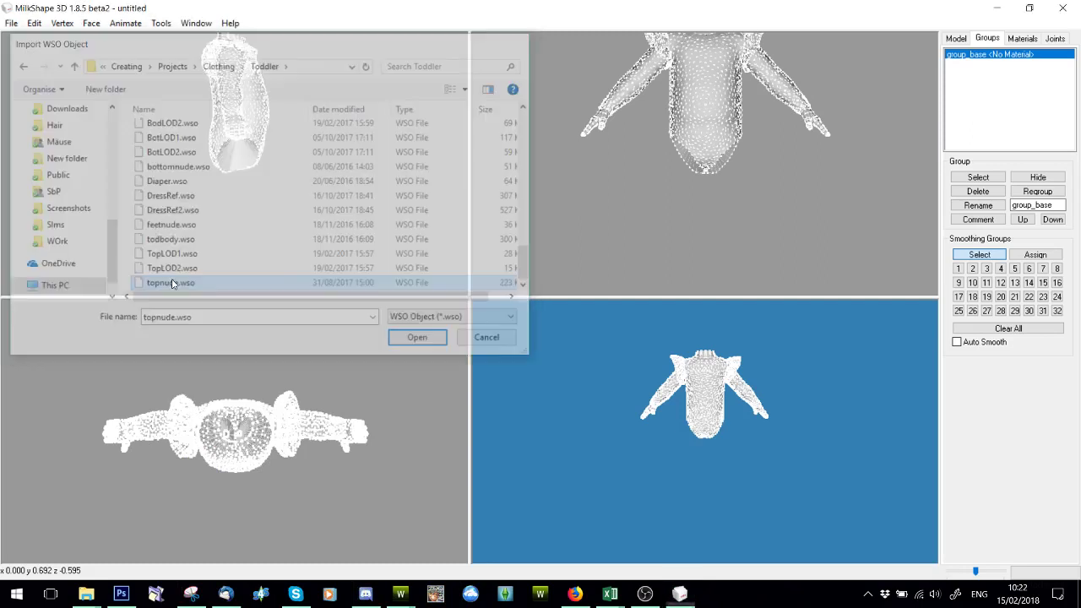
pyautogui.moveTo(764, 192); pyautogui.dragTo(760, 251, button='right')
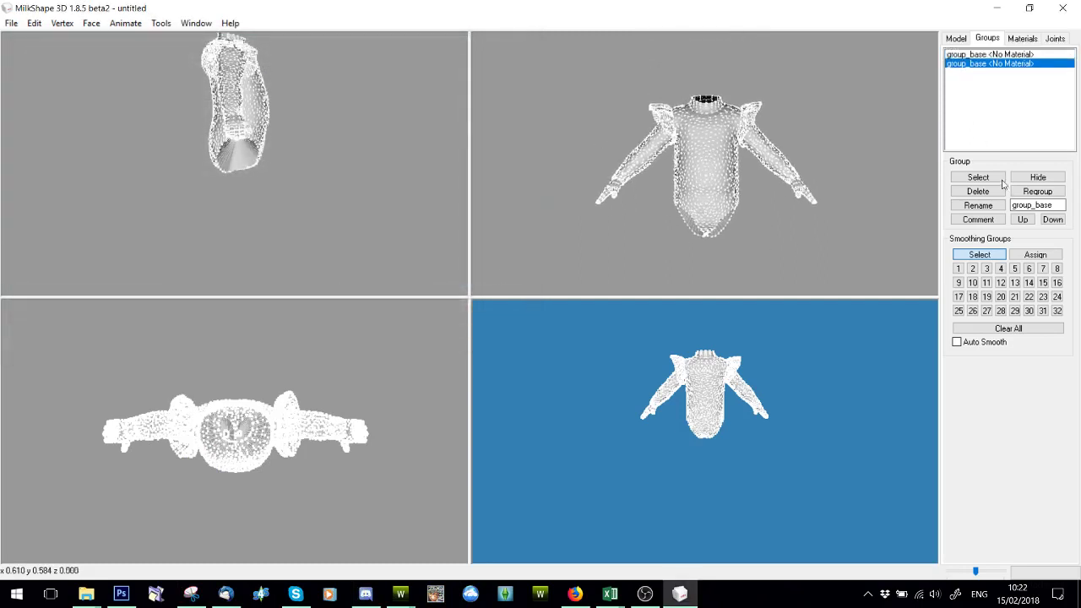
# - Move the new topnude group to the top of the group list
pyautogui.click(1021, 218)
pyautogui.scroll(4, 309, 188)
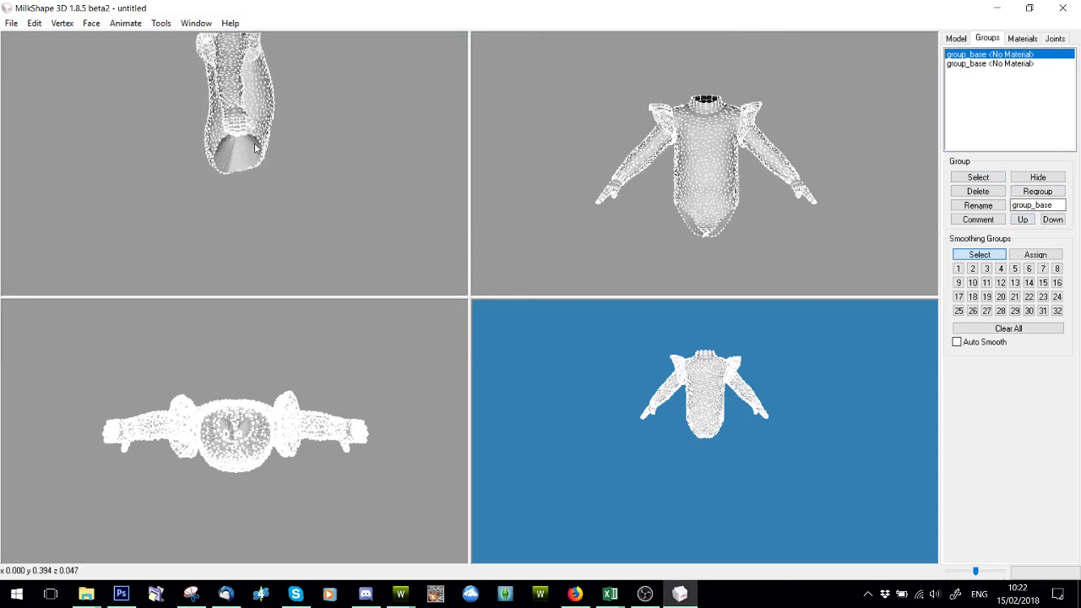
pyautogui.scroll(1, 298, 149)
# - Select one forearm's vertices, then orbit TSR Workshop's shirt preview to inspect the back waist
pyautogui.moveTo(852, 218); pyautogui.dragTo(762, 142)
pyautogui.moveTo(400, 593)
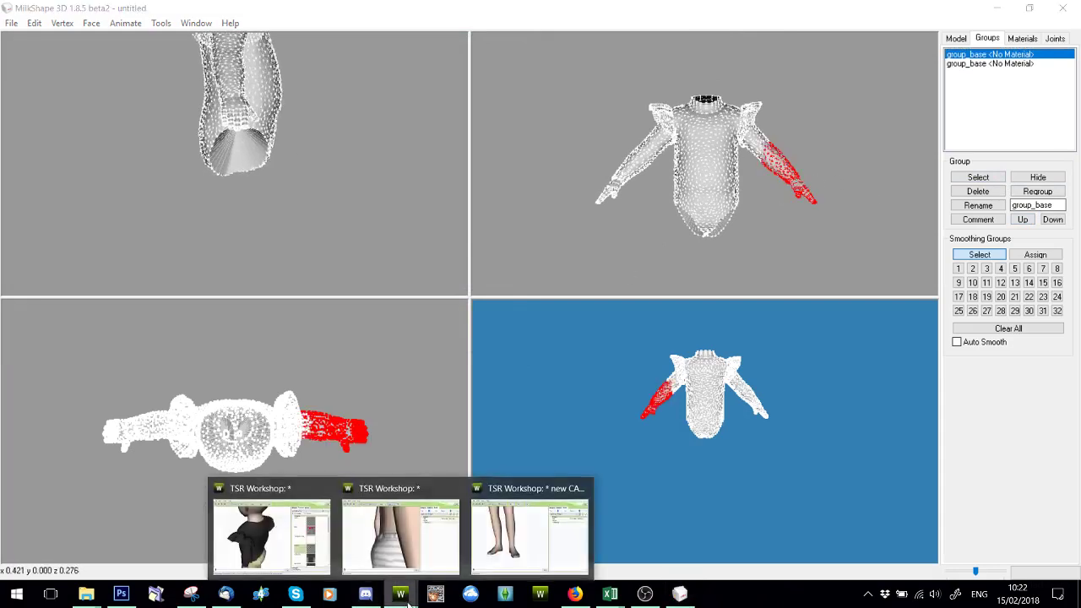
pyautogui.click(308, 549)
pyautogui.moveTo(430, 255); pyautogui.dragTo(282, 261)
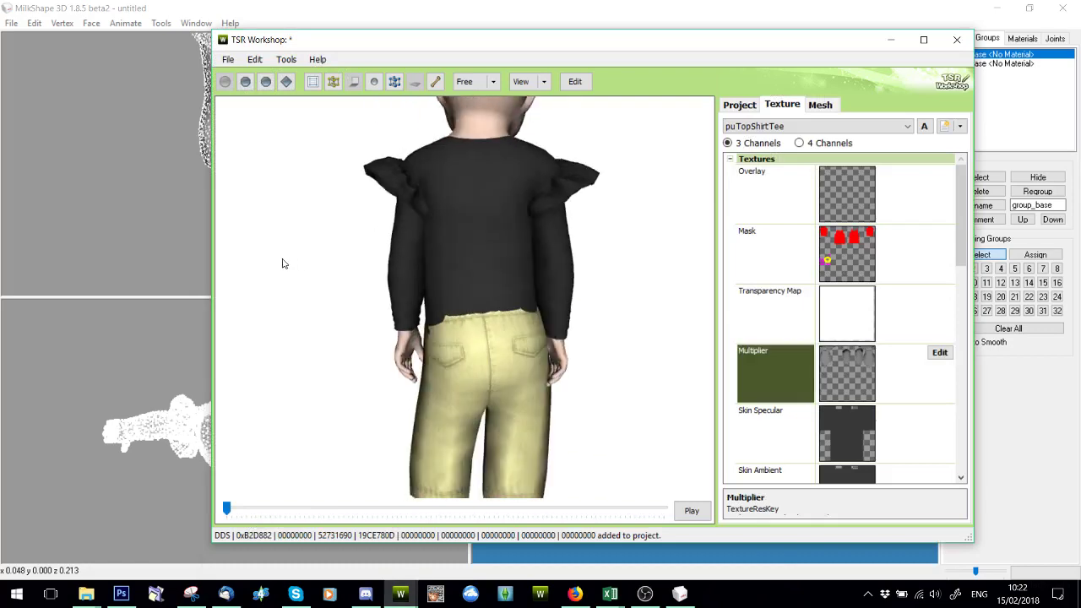
pyautogui.scroll(5, 350, 381)
pyautogui.moveTo(354, 391); pyautogui.dragTo(309, 422)
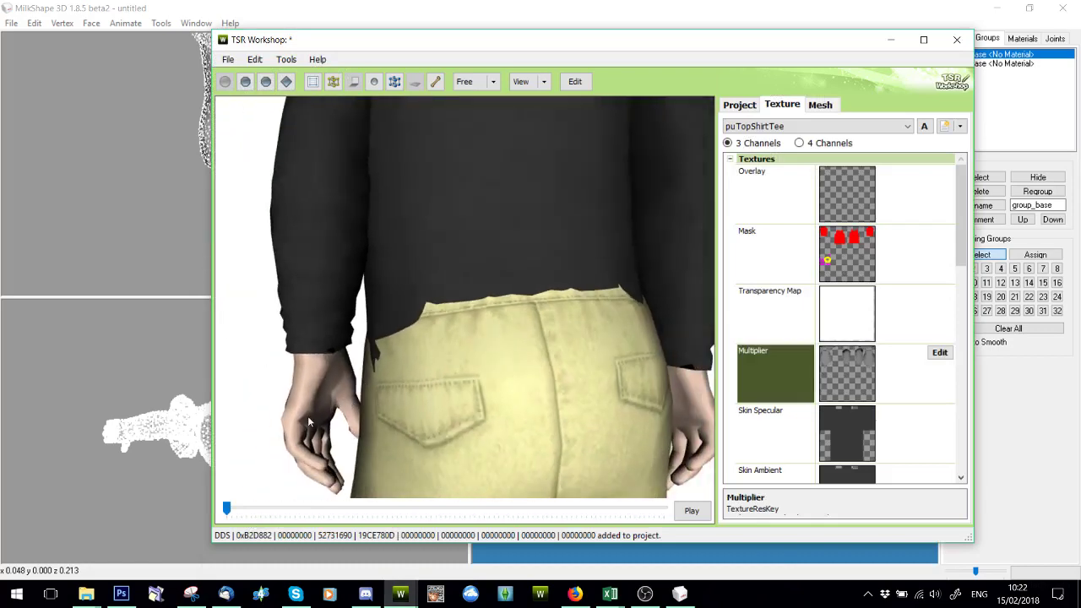
pyautogui.click(60, 176)
# - Clear the bone assignments from both arms, viewing vertices in bone colours while selecting
pyautogui.click(1055, 39)
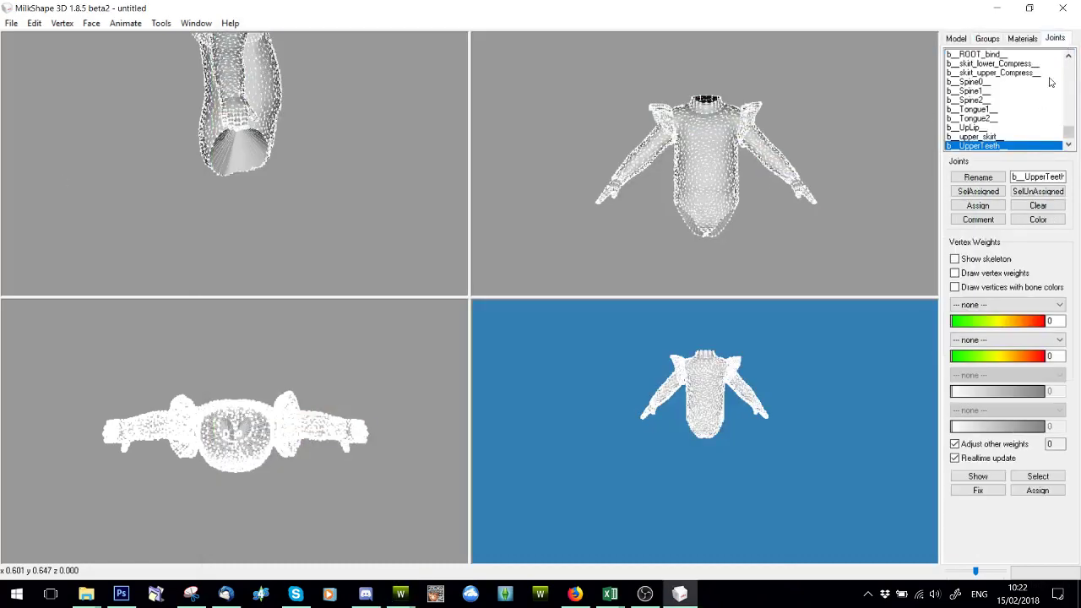
pyautogui.click(955, 287)
pyautogui.moveTo(842, 237); pyautogui.dragTo(763, 135)
pyautogui.click(1037, 207)
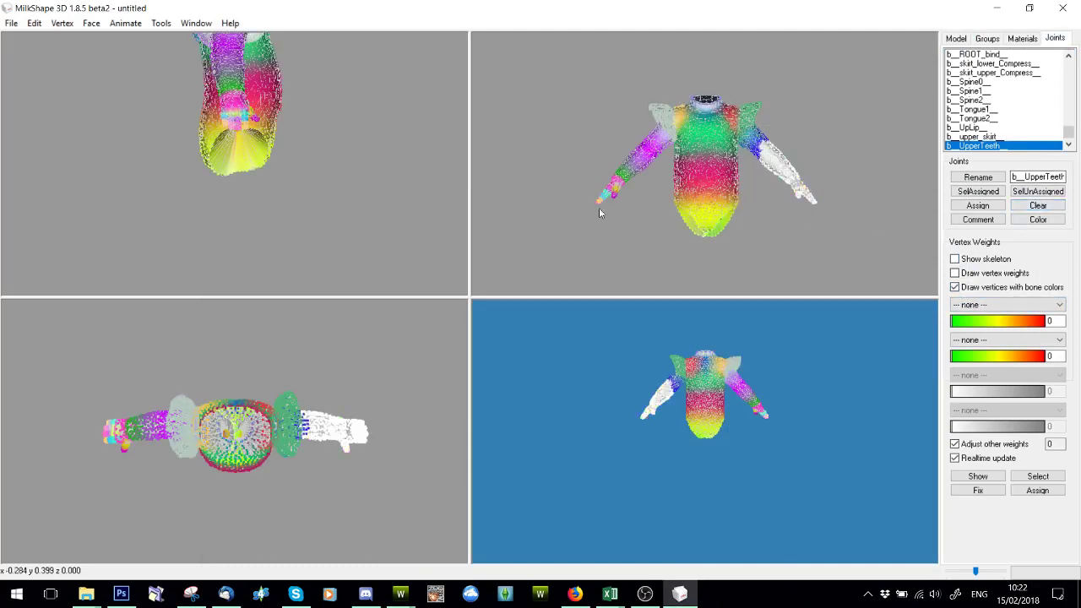
pyautogui.moveTo(579, 226); pyautogui.dragTo(659, 128)
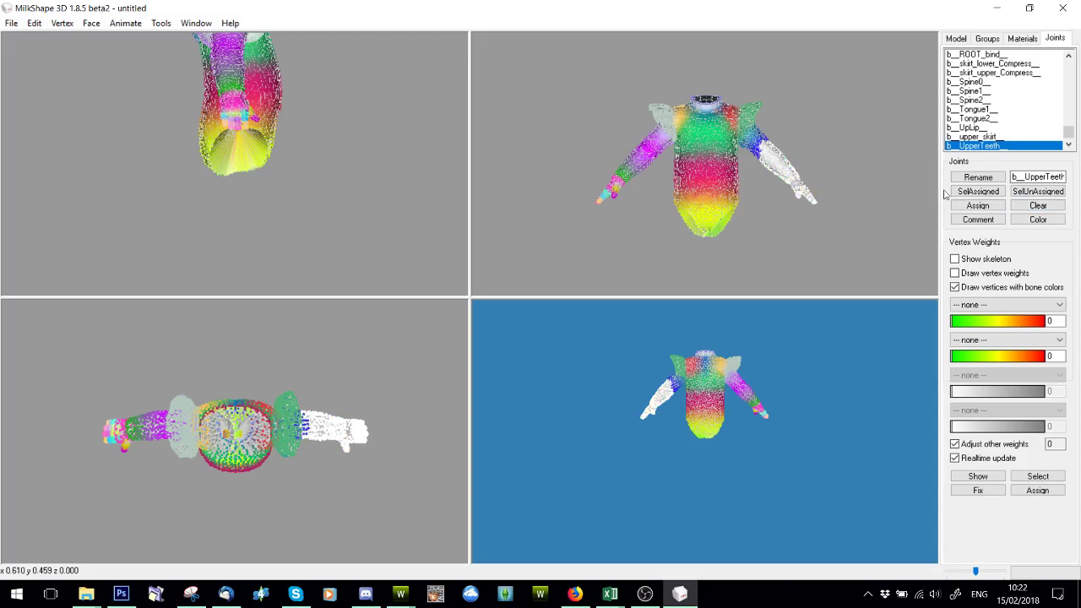
pyautogui.click(1038, 205)
pyautogui.click(955, 39)
pyautogui.click(1055, 39)
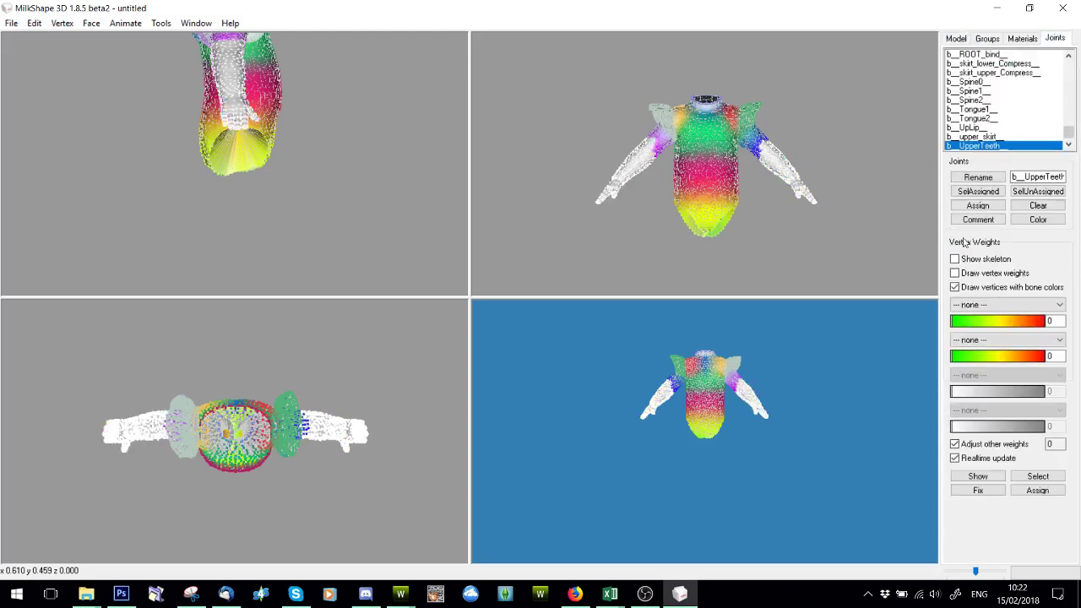
pyautogui.click(954, 287)
pyautogui.moveTo(345, 164)
pyautogui.mouseDown()
pyautogui.moveTo(216, 127)
pyautogui.moveTo(235, 81)
pyautogui.mouseUp()
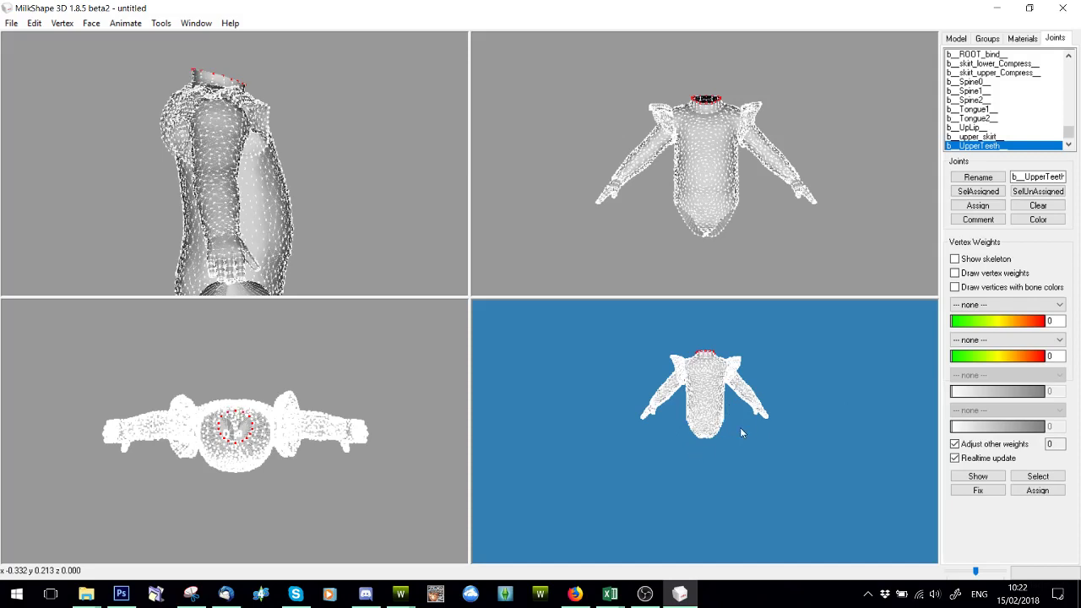
# - Rotate the 3D view, then invert and hide the selection to leave only the neck edge
pyautogui.moveTo(681, 451); pyautogui.dragTo(651, 355)
pyautogui.moveTo(694, 425); pyautogui.dragTo(663, 482)
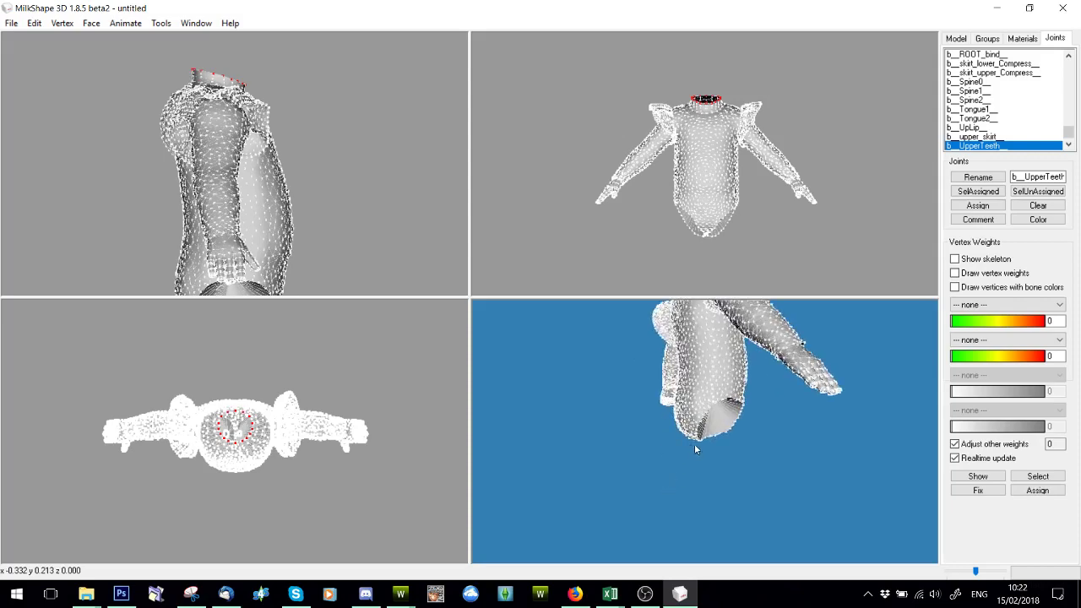
pyautogui.moveTo(694, 449); pyautogui.dragTo(582, 445)
pyautogui.moveTo(689, 374); pyautogui.dragTo(614, 370)
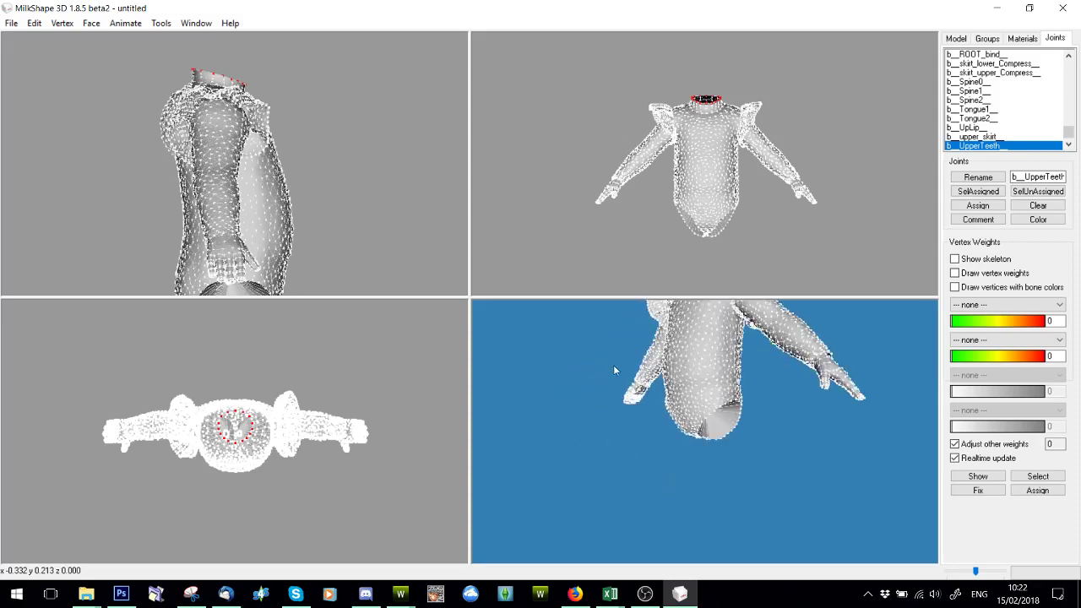
pyautogui.scroll(3, 166, 53)
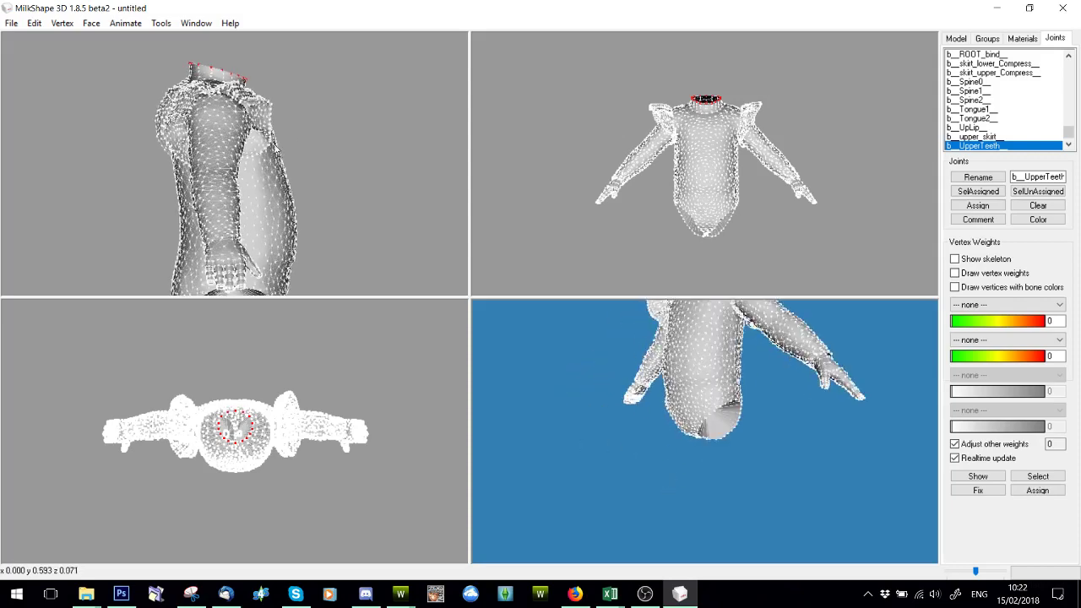
pyautogui.click(34, 23)
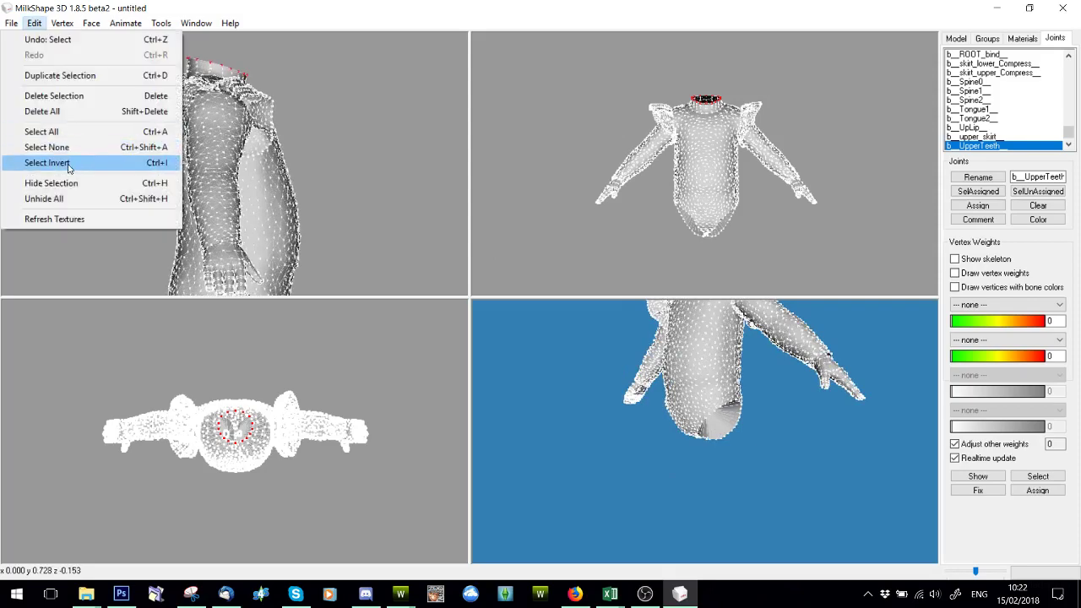
pyautogui.click(47, 162)
pyautogui.click(38, 23)
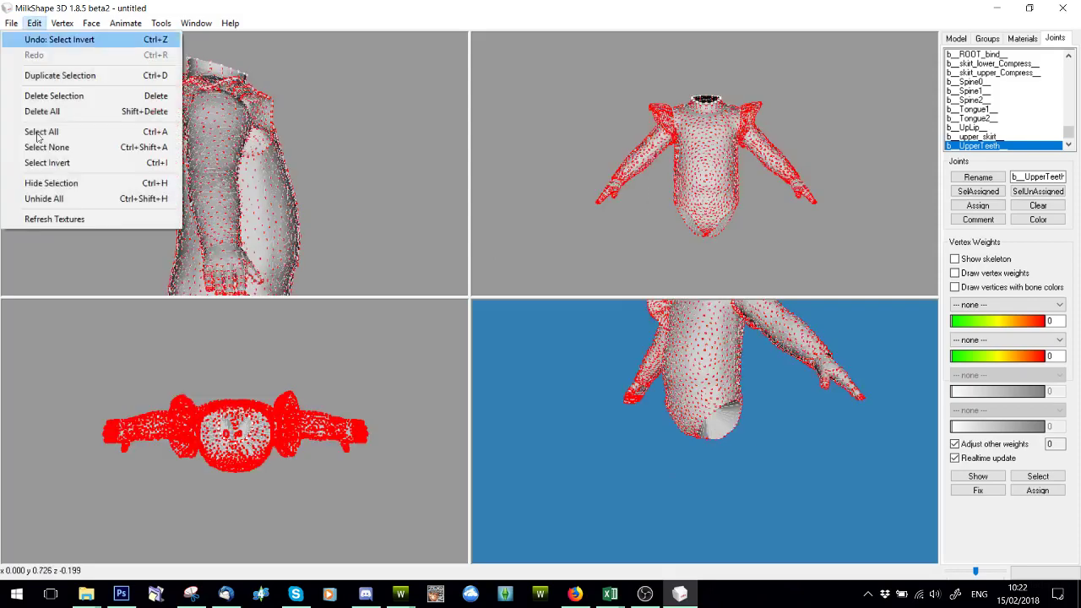
pyautogui.click(52, 184)
# - Zoom the bottom-left viewport and box-select the vertices around the neck opening
pyautogui.scroll(5, 205, 386)
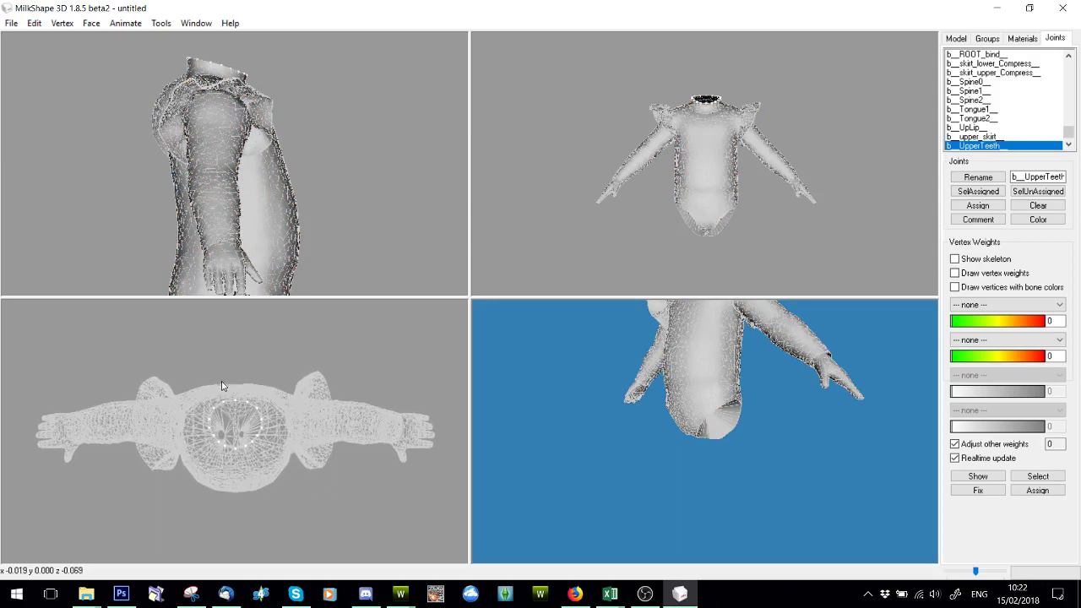
pyautogui.scroll(4, 233, 392)
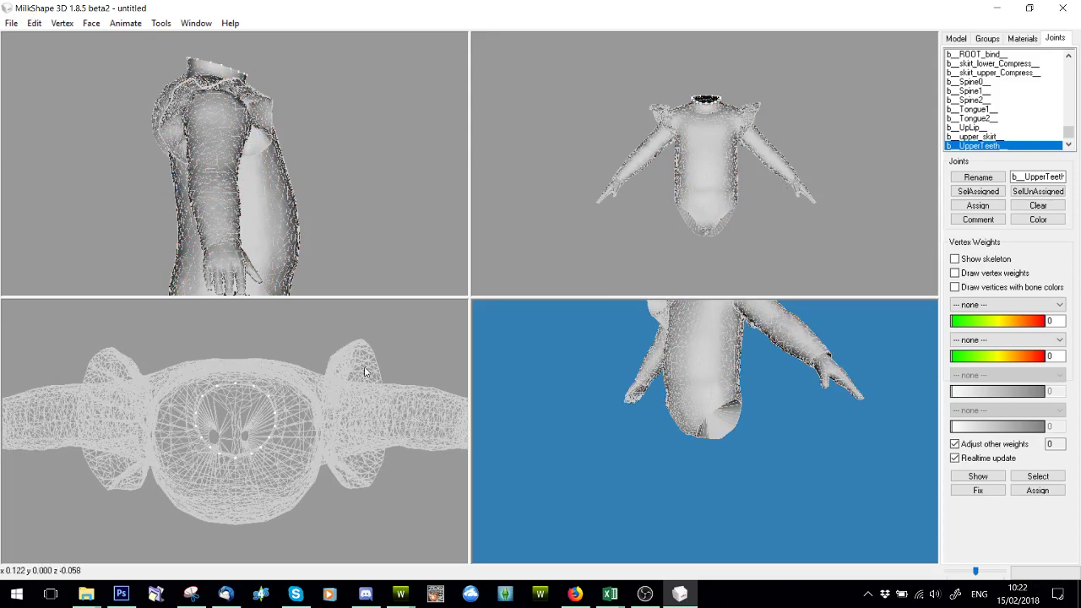
pyautogui.scroll(4, 282, 373)
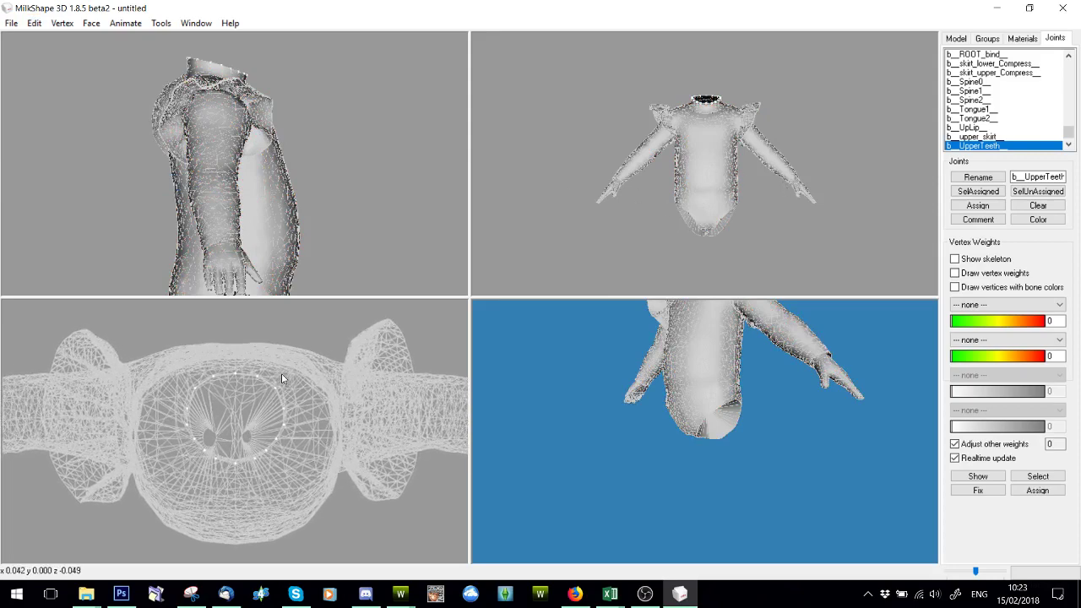
pyautogui.scroll(2, 284, 384)
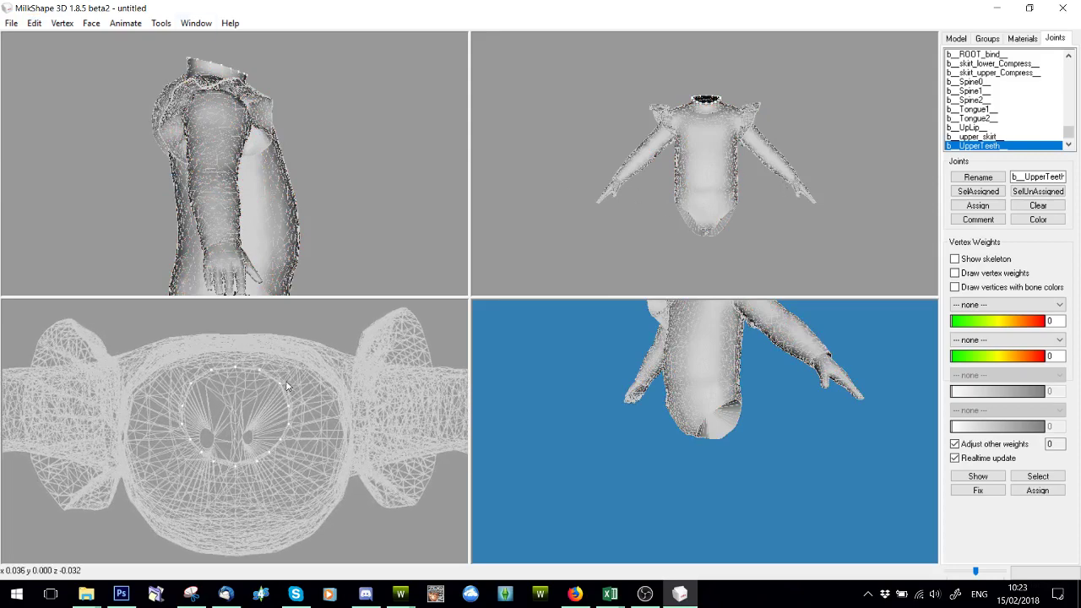
pyautogui.moveTo(218, 355); pyautogui.dragTo(245, 377)
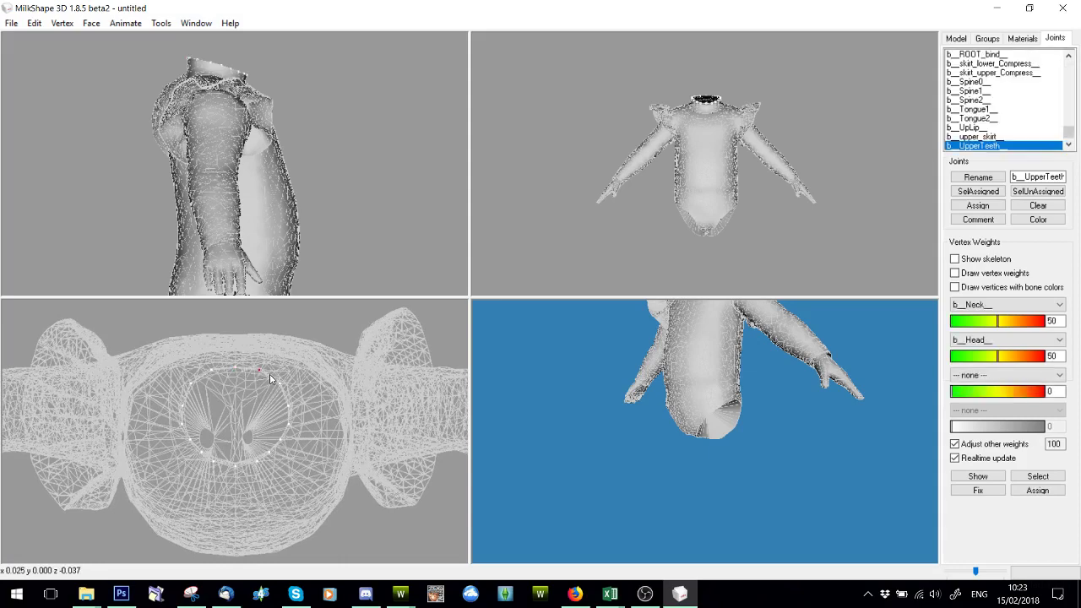
# - Inspect the weights on several neck-ring vertices, then delete the second group_base group
pyautogui.click(294, 419)
pyautogui.moveTo(295, 439); pyautogui.dragTo(295, 438)
pyautogui.click(237, 465)
pyautogui.moveTo(197, 443)
pyautogui.mouseDown()
pyautogui.moveTo(208, 461)
pyautogui.moveTo(186, 437)
pyautogui.mouseUp()
pyautogui.click(988, 38)
pyautogui.click(979, 192)
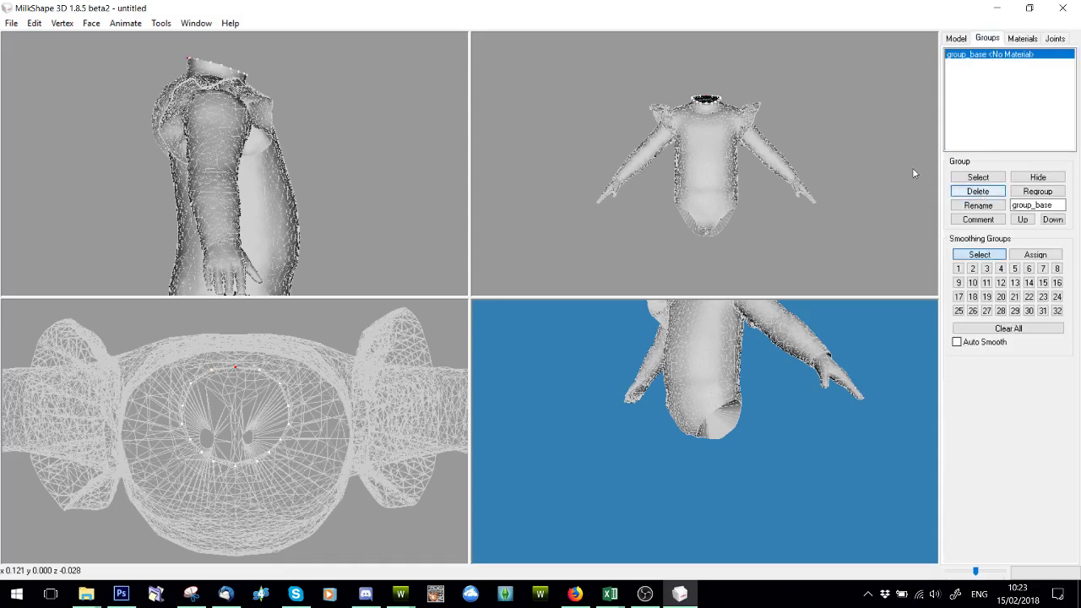
# - Export the mesh as a TSRW Object, replacing test2.wso in the Downloads folder
pyautogui.click(11, 22)
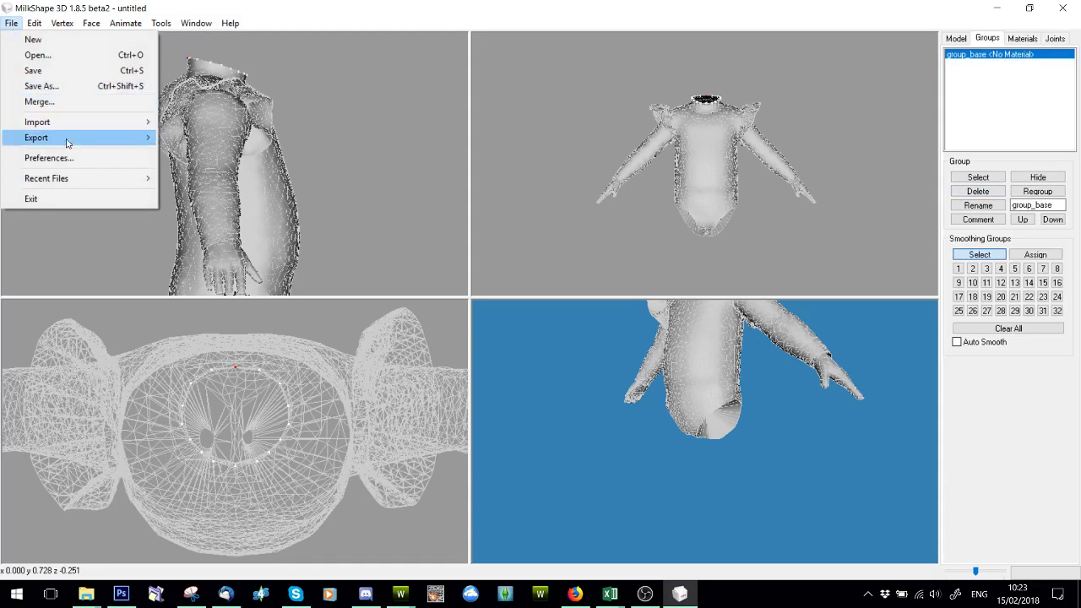
pyautogui.moveTo(135, 137)
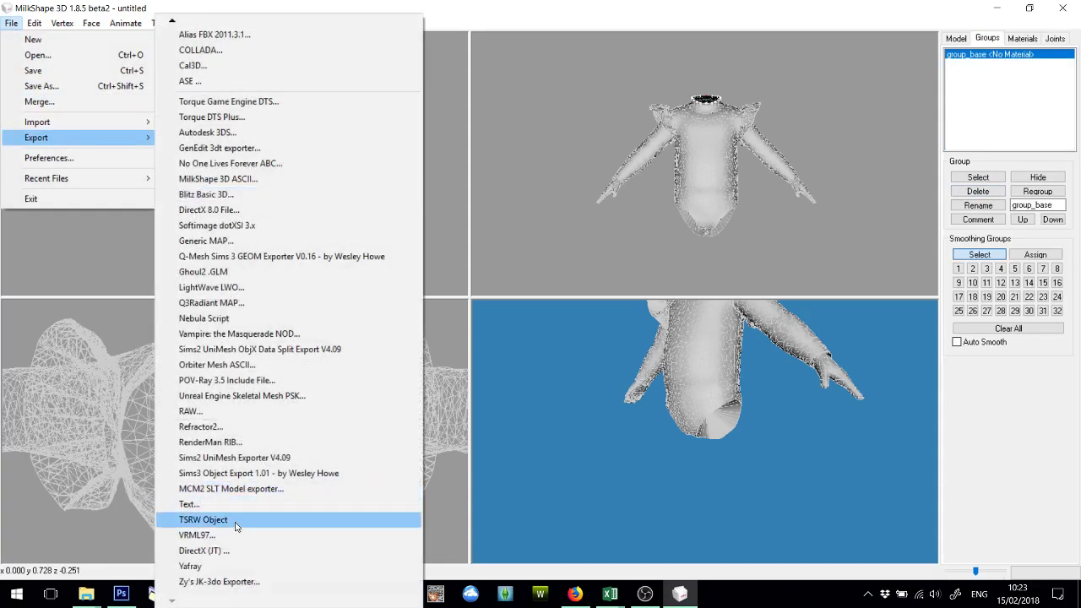
pyautogui.click(204, 519)
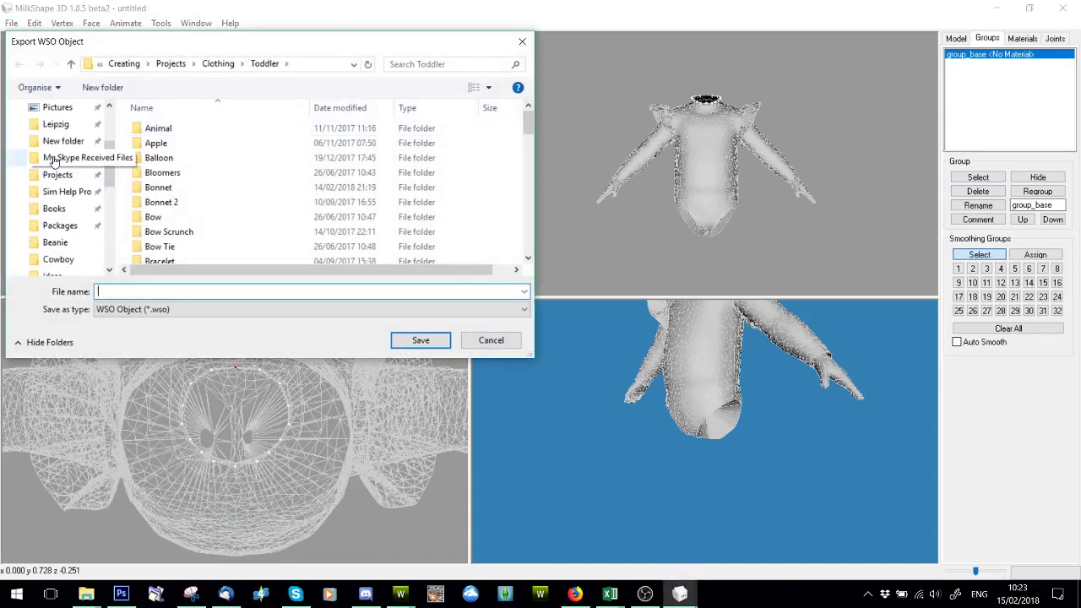
pyautogui.scroll(2, 53, 161)
pyautogui.click(61, 152)
pyautogui.scroll(-2, 405, 219)
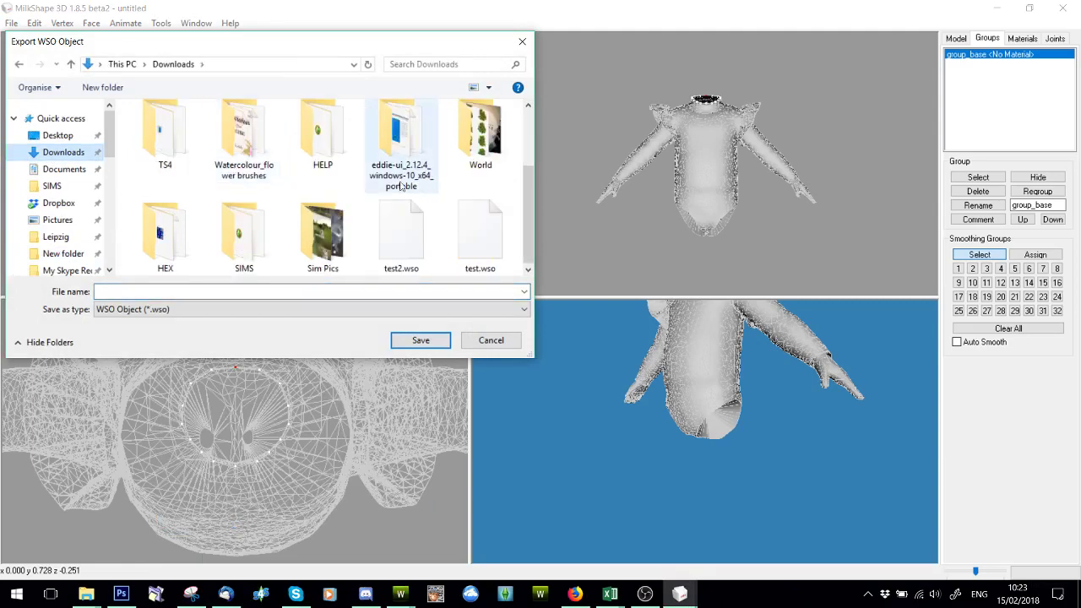
pyautogui.doubleClick(416, 234)
pyautogui.click(649, 300)
# - Bring TSR Workshop forward to check its Mesh tab, then launch MeshToolKit from the desktop
pyautogui.moveTo(401, 595)
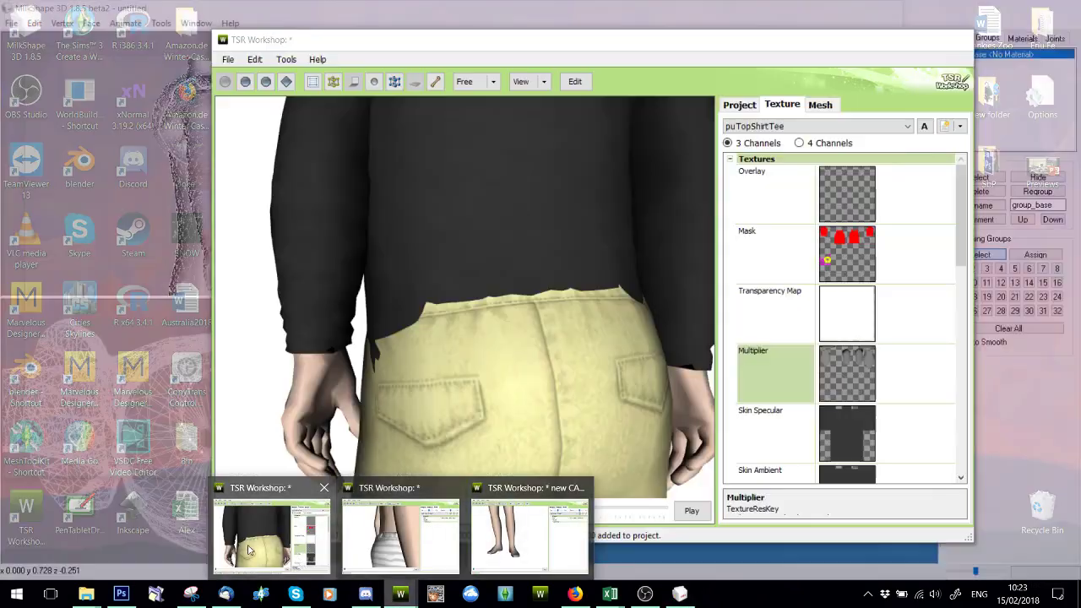
pyautogui.click(271, 532)
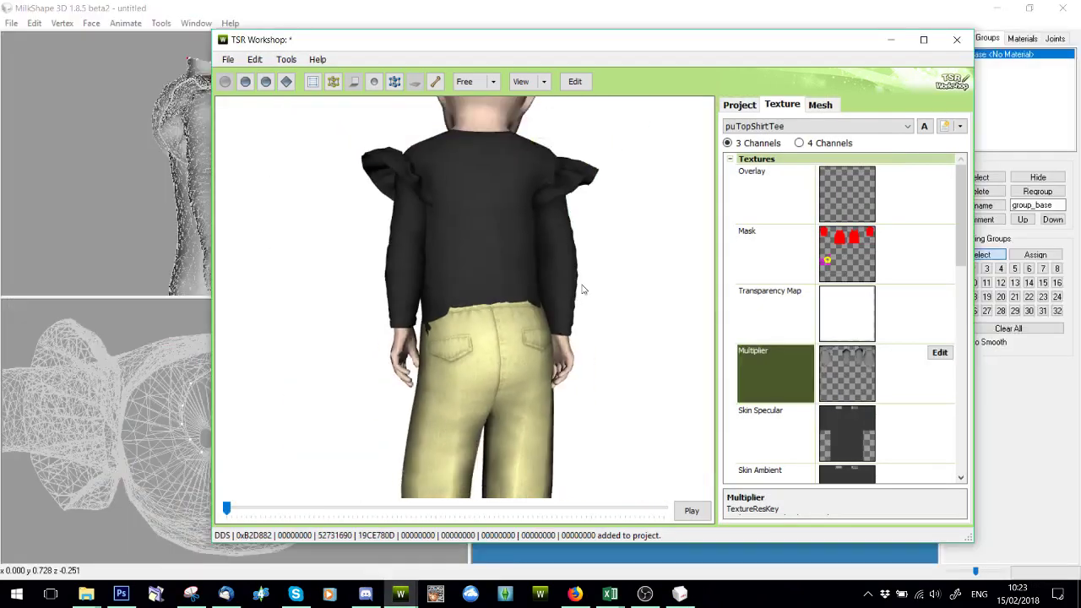
pyautogui.scroll(-4, 503, 241)
pyautogui.click(823, 105)
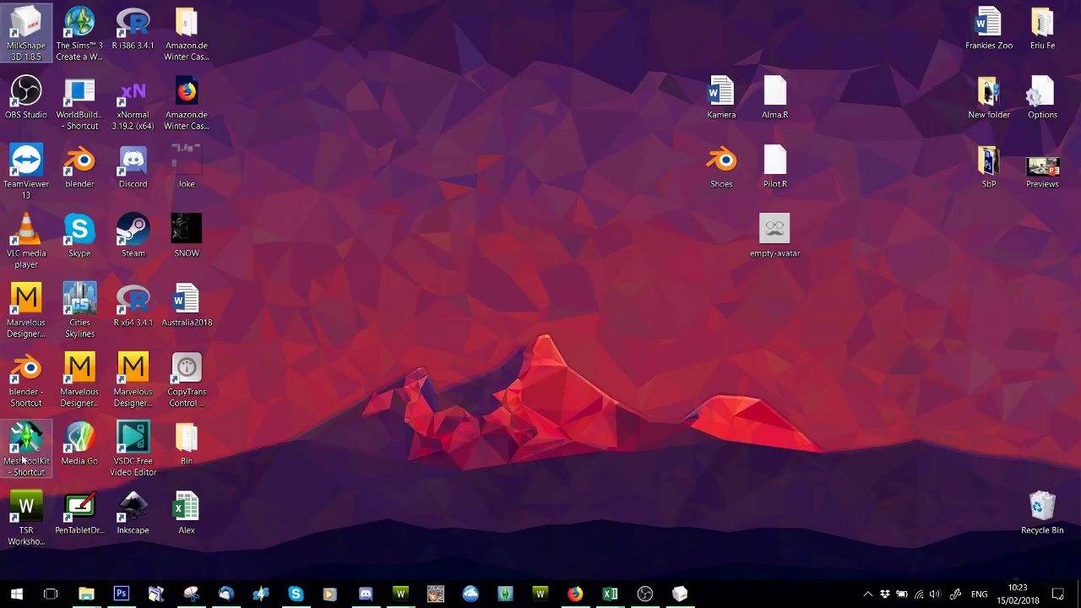
pyautogui.click(24, 456)
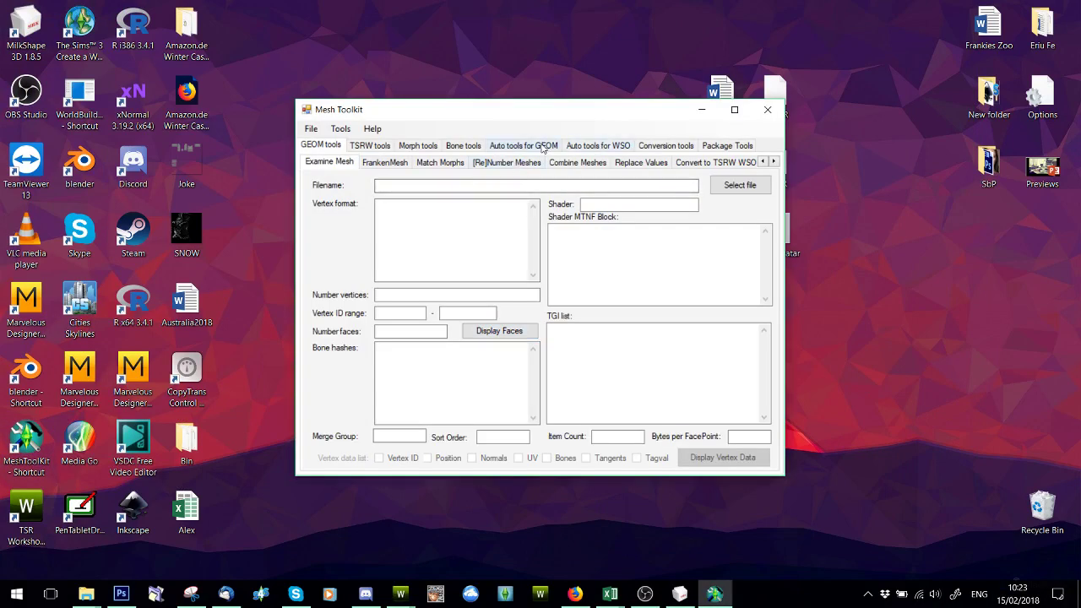
# - In Auto-assign Bones, set Clothing\Toddler\topnude.wso as the reference mesh
pyautogui.click(598, 145)
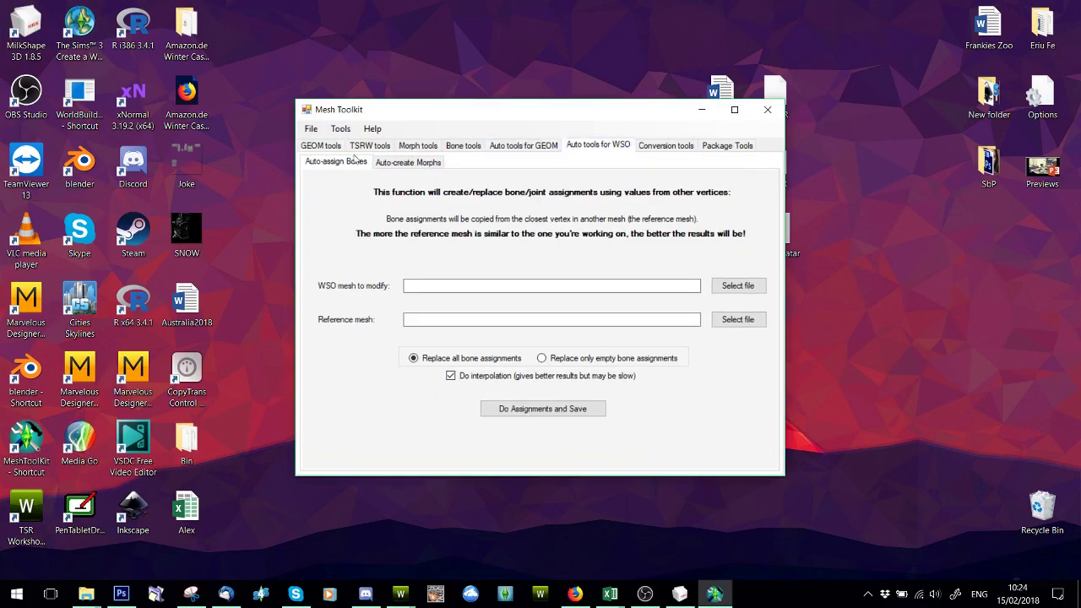
pyautogui.click(738, 286)
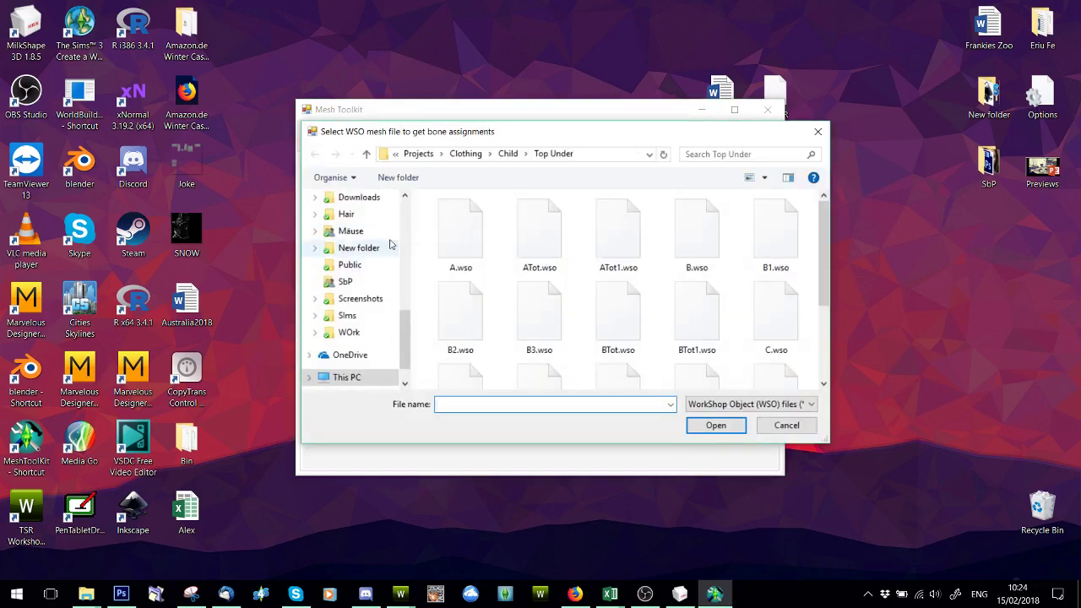
pyautogui.click(787, 425)
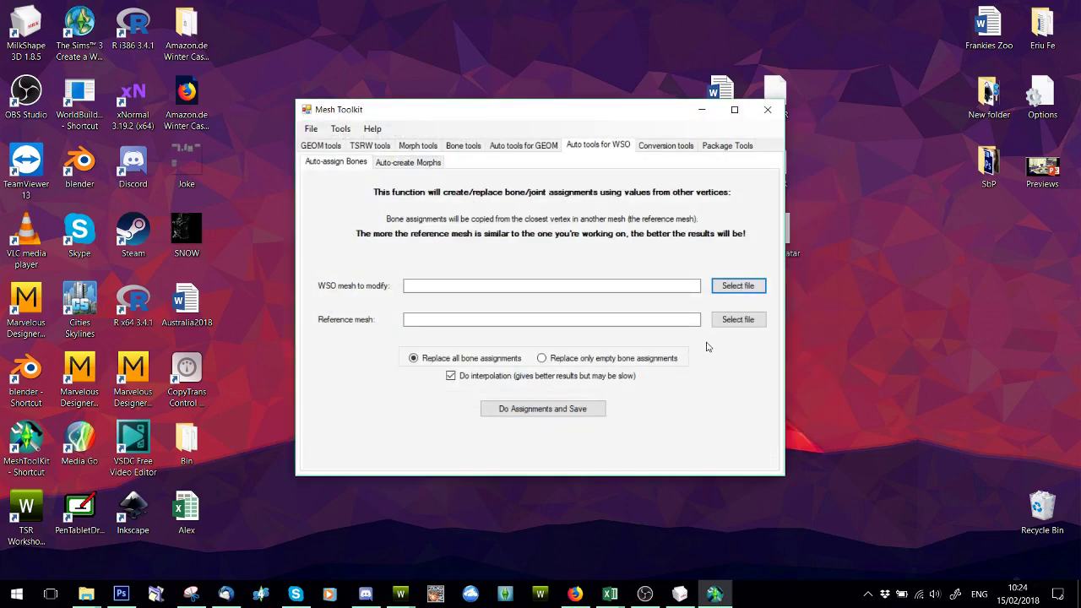
pyautogui.click(728, 317)
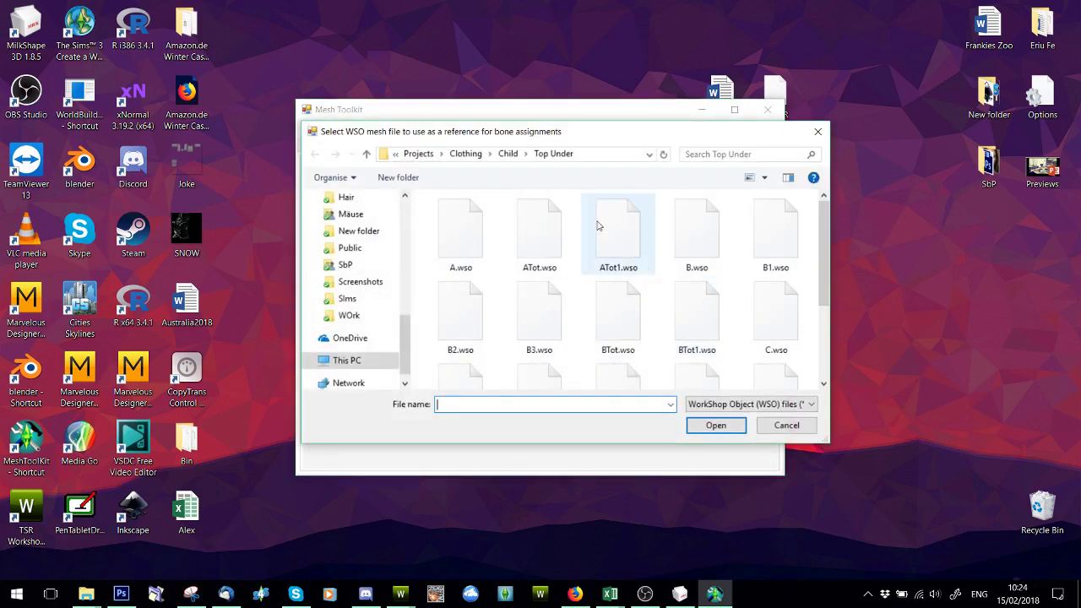
pyautogui.click(465, 153)
pyautogui.doubleClick(531, 292)
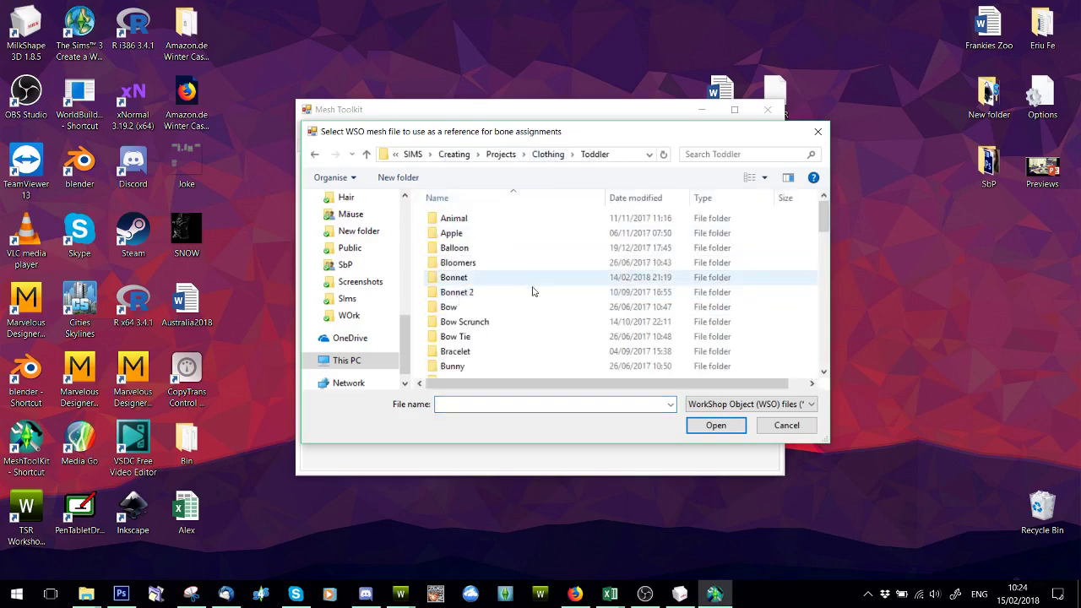
pyautogui.scroll(-15, 532, 292)
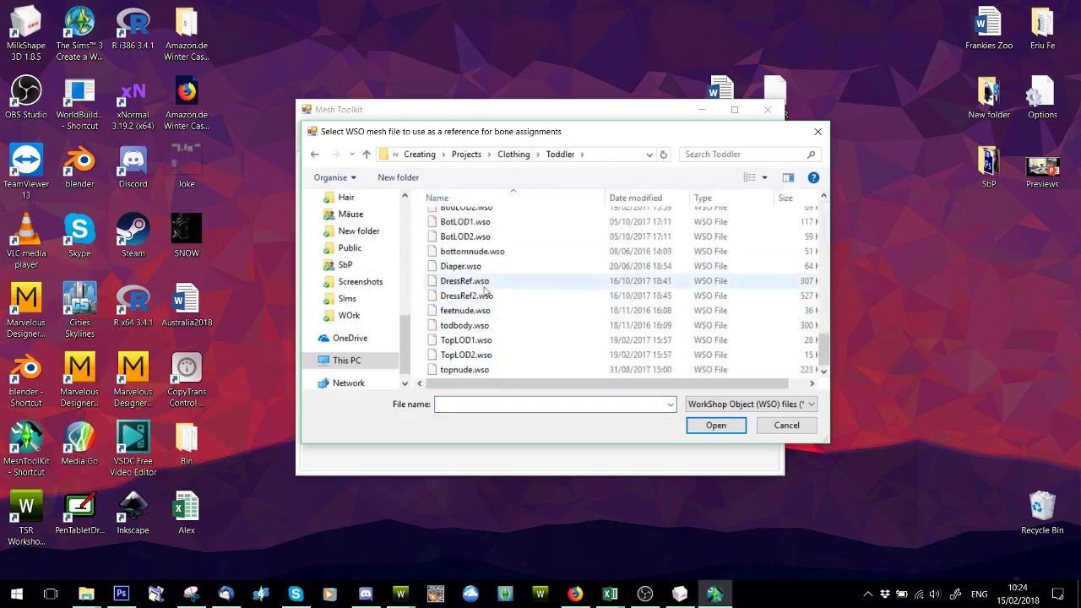
pyautogui.doubleClick(464, 369)
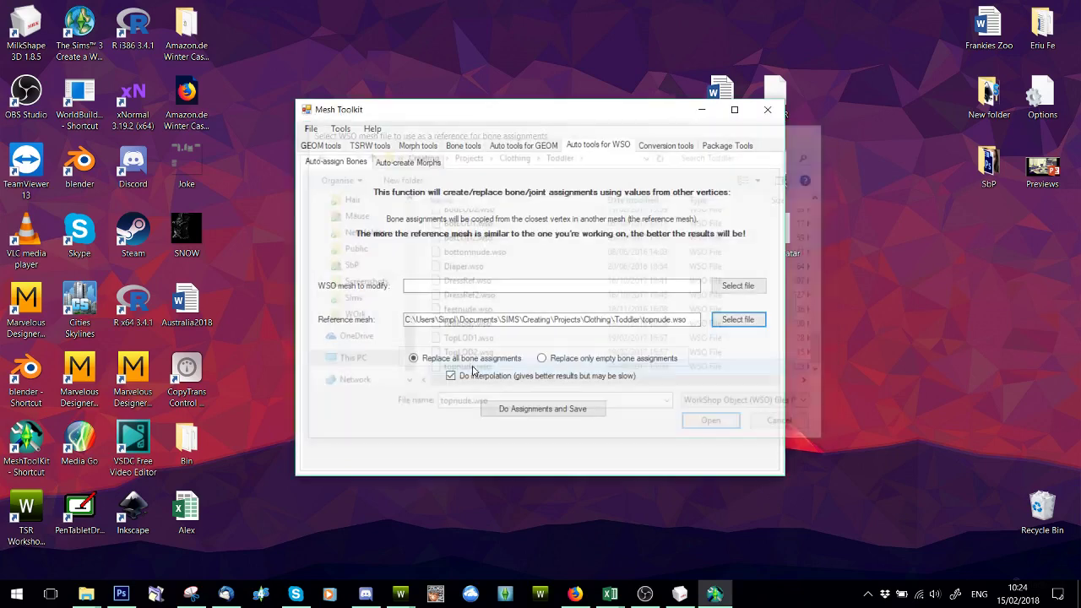
# - Pick test2.wso from Downloads as the mesh to modify
pyautogui.click(714, 285)
pyautogui.scroll(-3, 352, 245)
pyautogui.scroll(3, 361, 253)
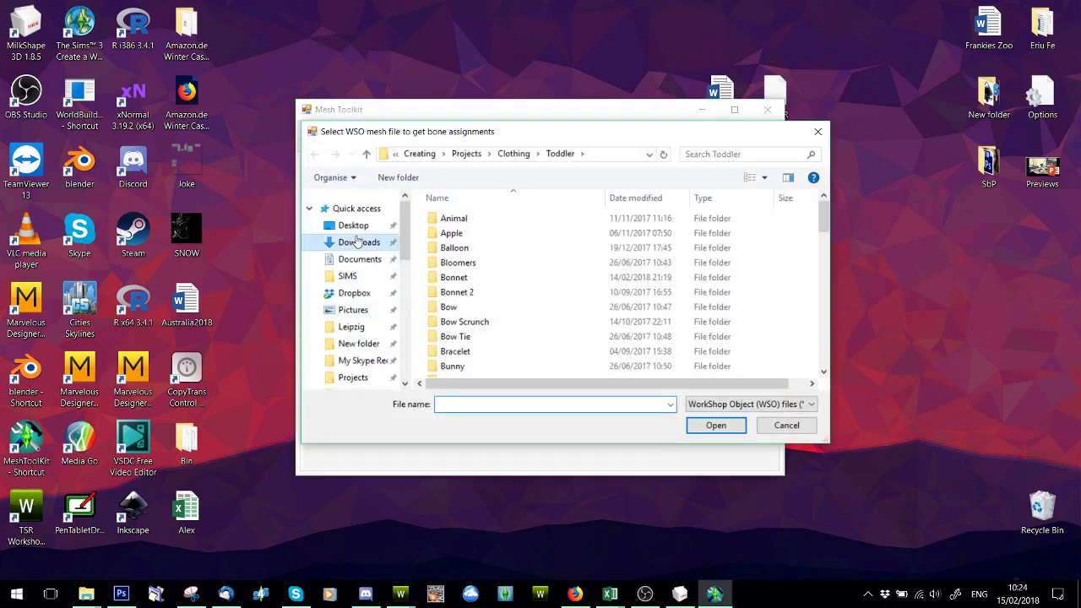
pyautogui.click(356, 242)
pyautogui.doubleClick(697, 348)
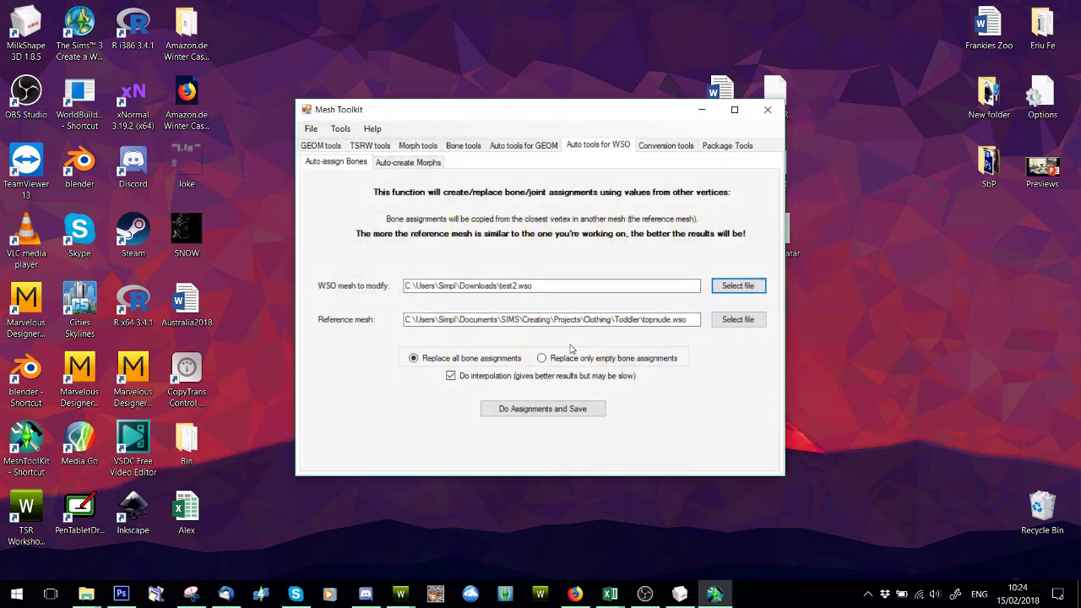
# - Fill only the empty bone assignments, save over test2.wso, and return to TSR Workshop
pyautogui.click(532, 410)
pyautogui.scroll(-2, 645, 288)
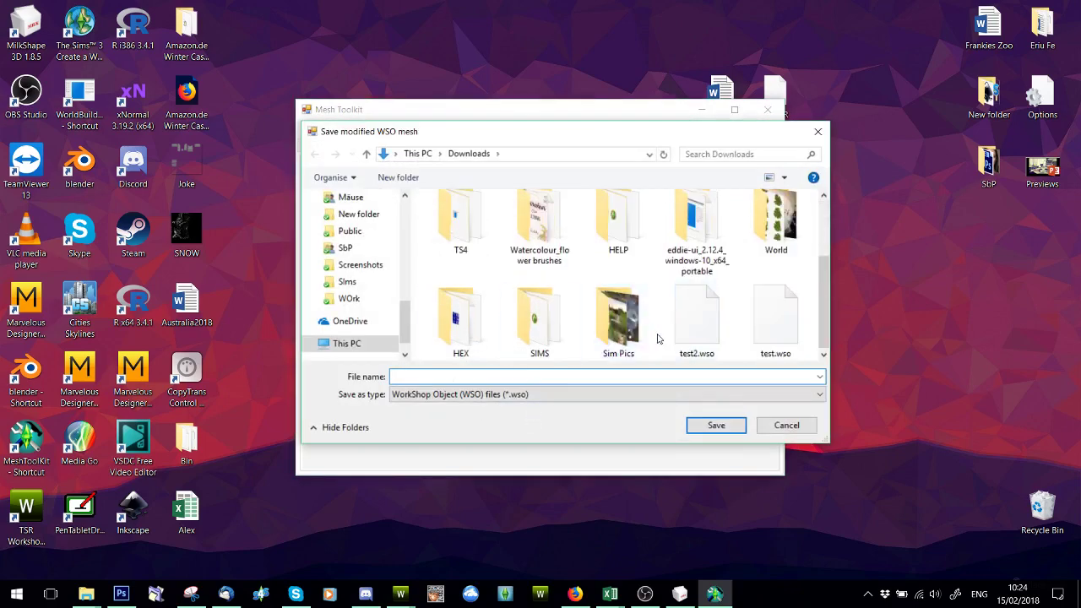
pyautogui.doubleClick(697, 325)
pyautogui.click(579, 300)
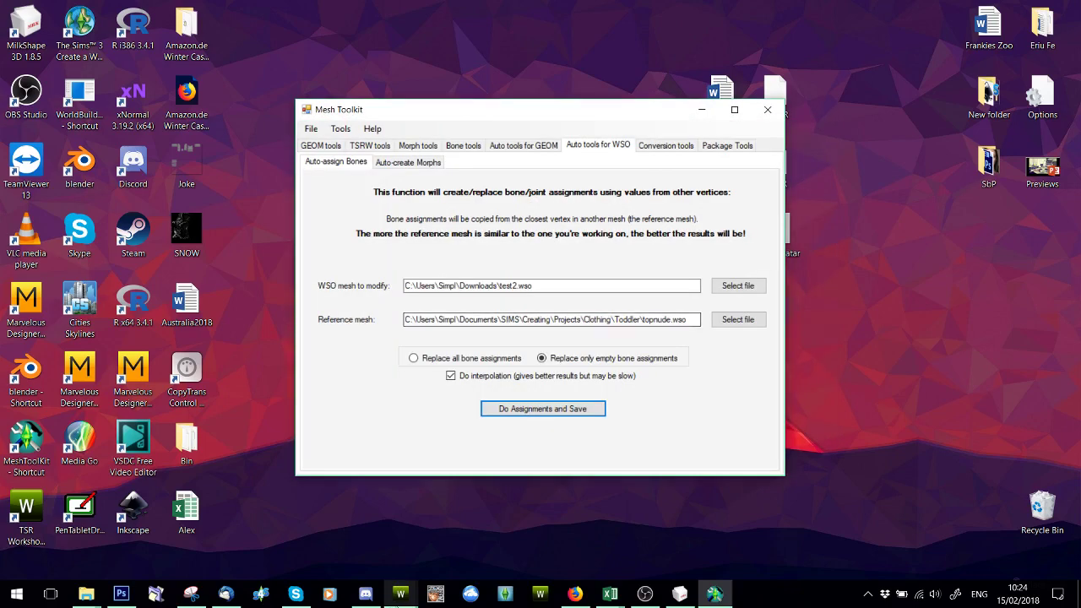
pyautogui.moveTo(401, 594)
pyautogui.click(274, 537)
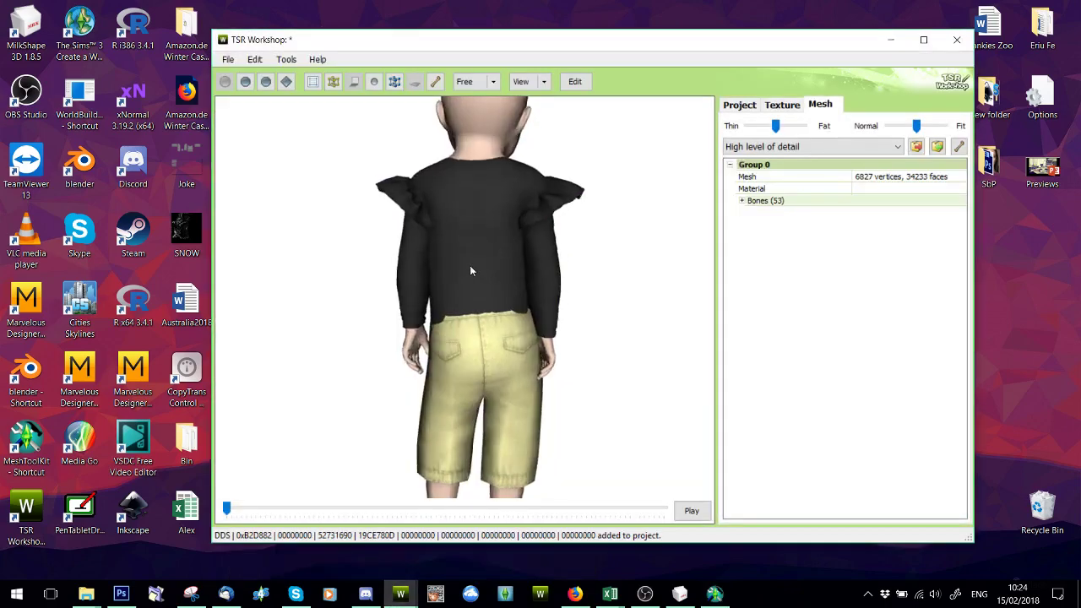
# - Import test2.wso as the High level of detail mesh without updating the bounding box, giving 54 bones
pyautogui.click(937, 147)
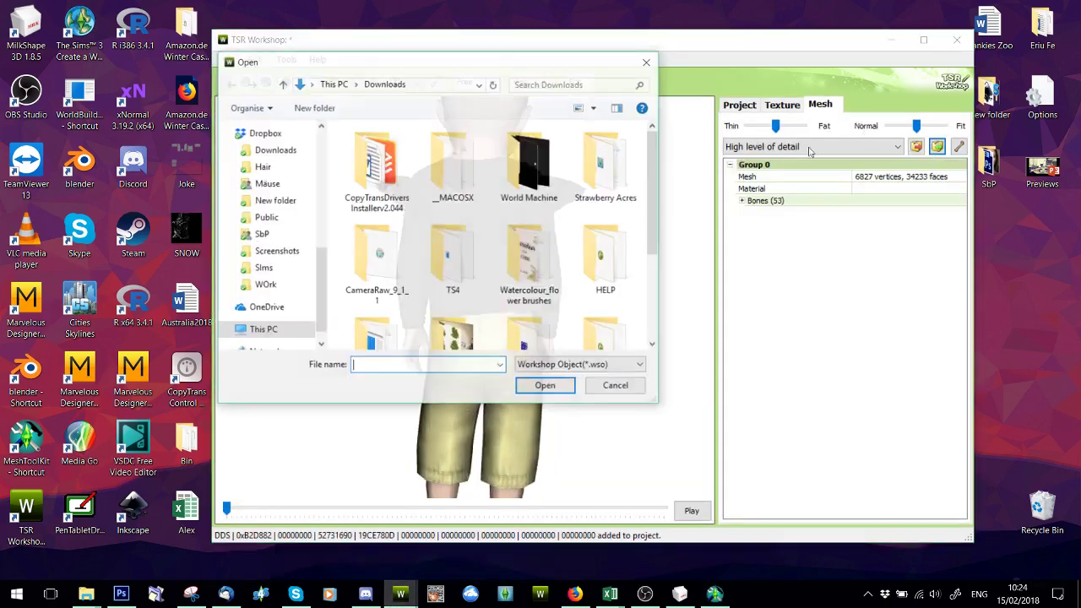
pyautogui.scroll(-2, 448, 315)
pyautogui.doubleClick(454, 314)
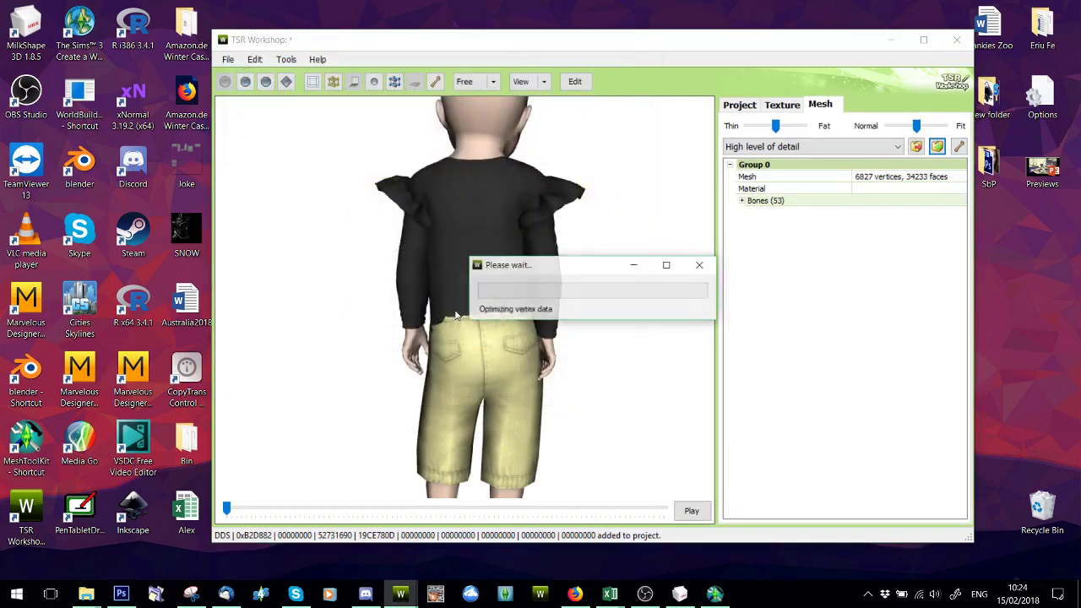
pyautogui.click(625, 343)
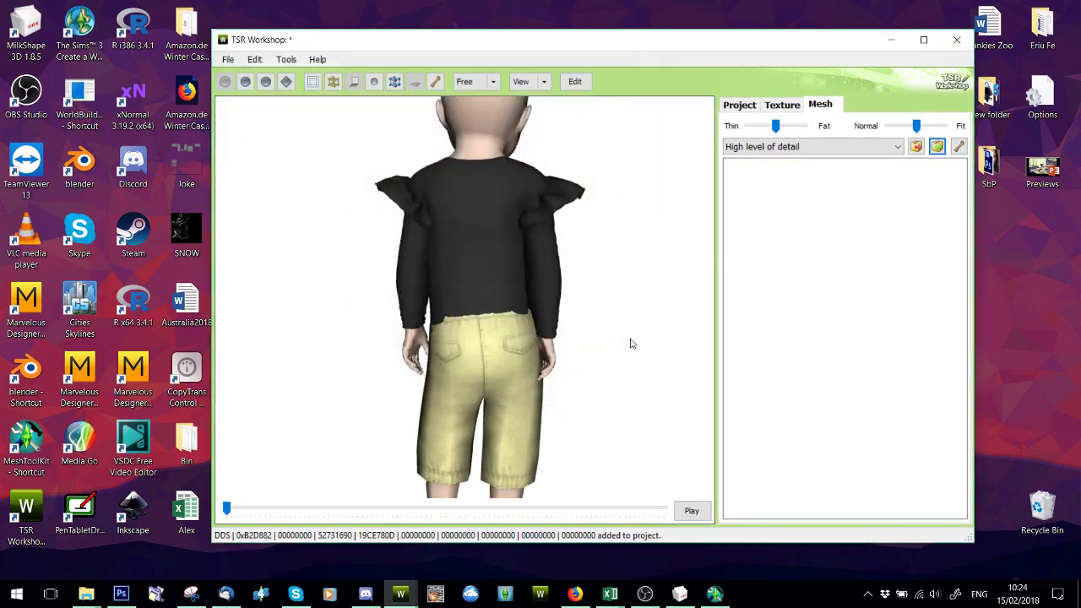
pyautogui.click(566, 341)
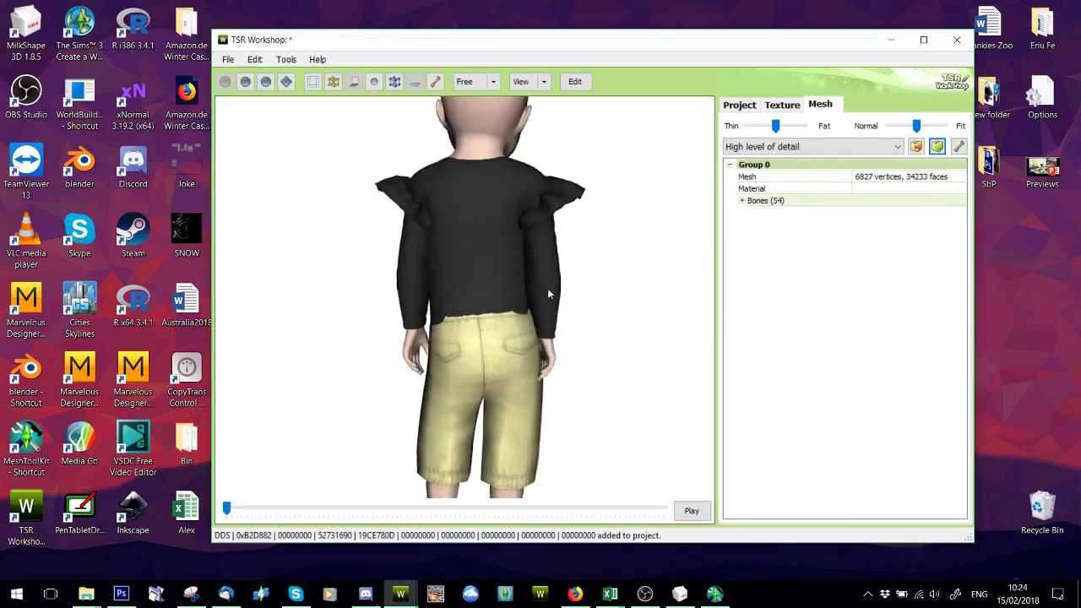
pyautogui.scroll(5, 518, 290)
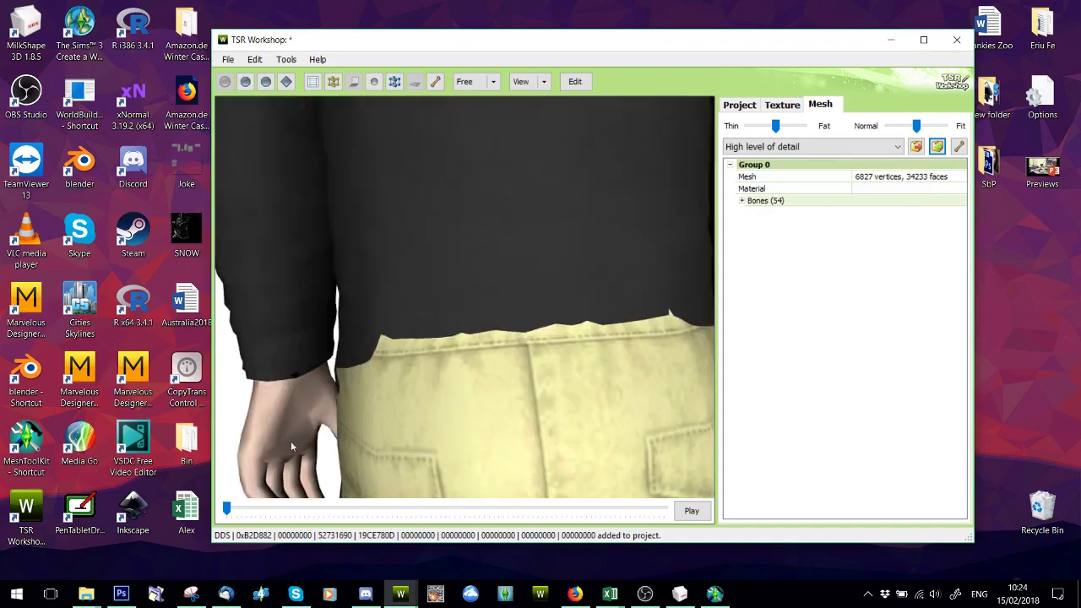
pyautogui.scroll(-5, 366, 404)
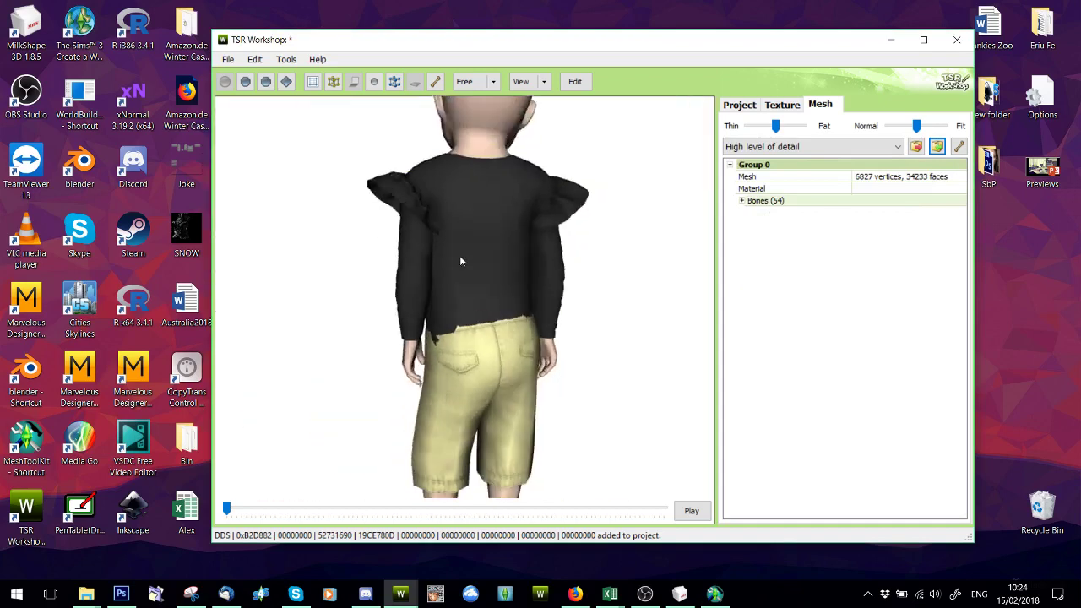